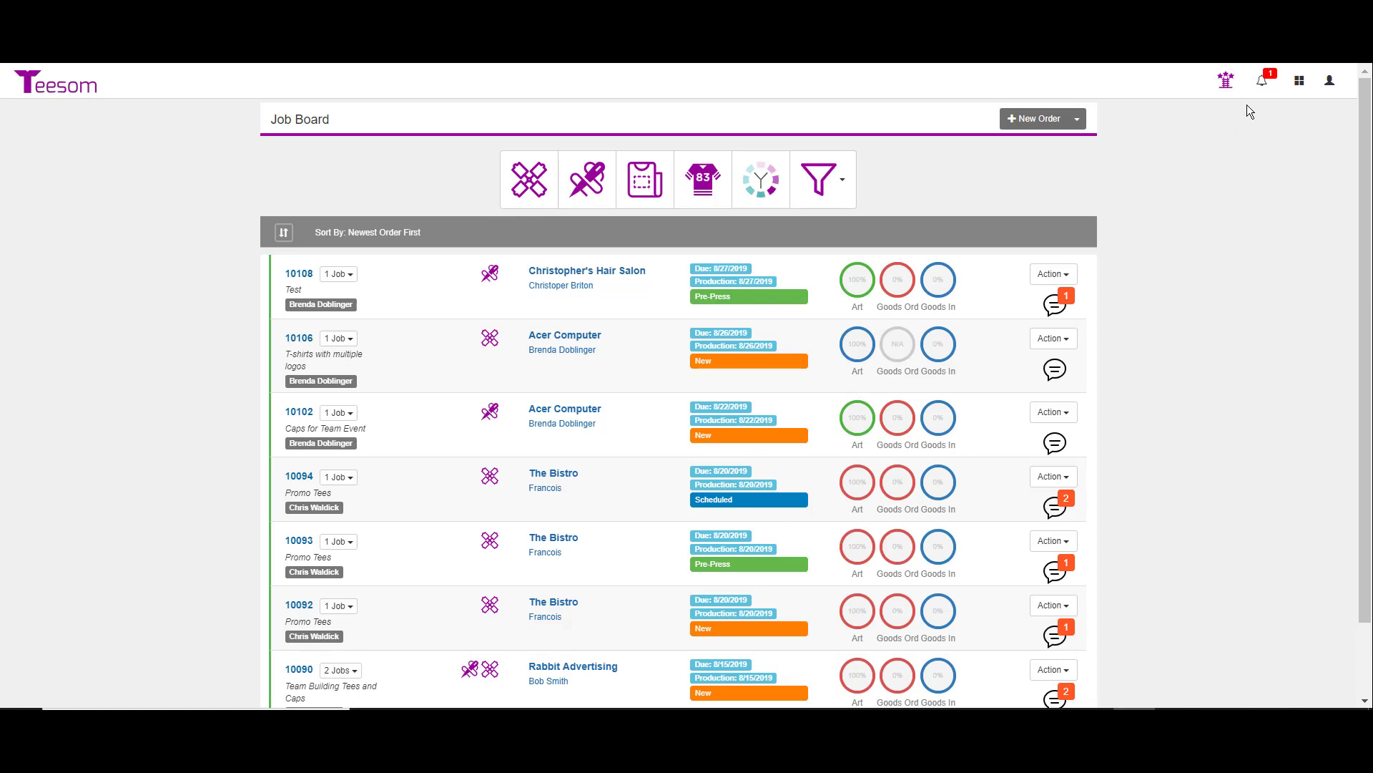
Open the Company Setup lists from the settings and expand the payment methods.
{"action": "left_click", "coordinate": [1301, 84]}
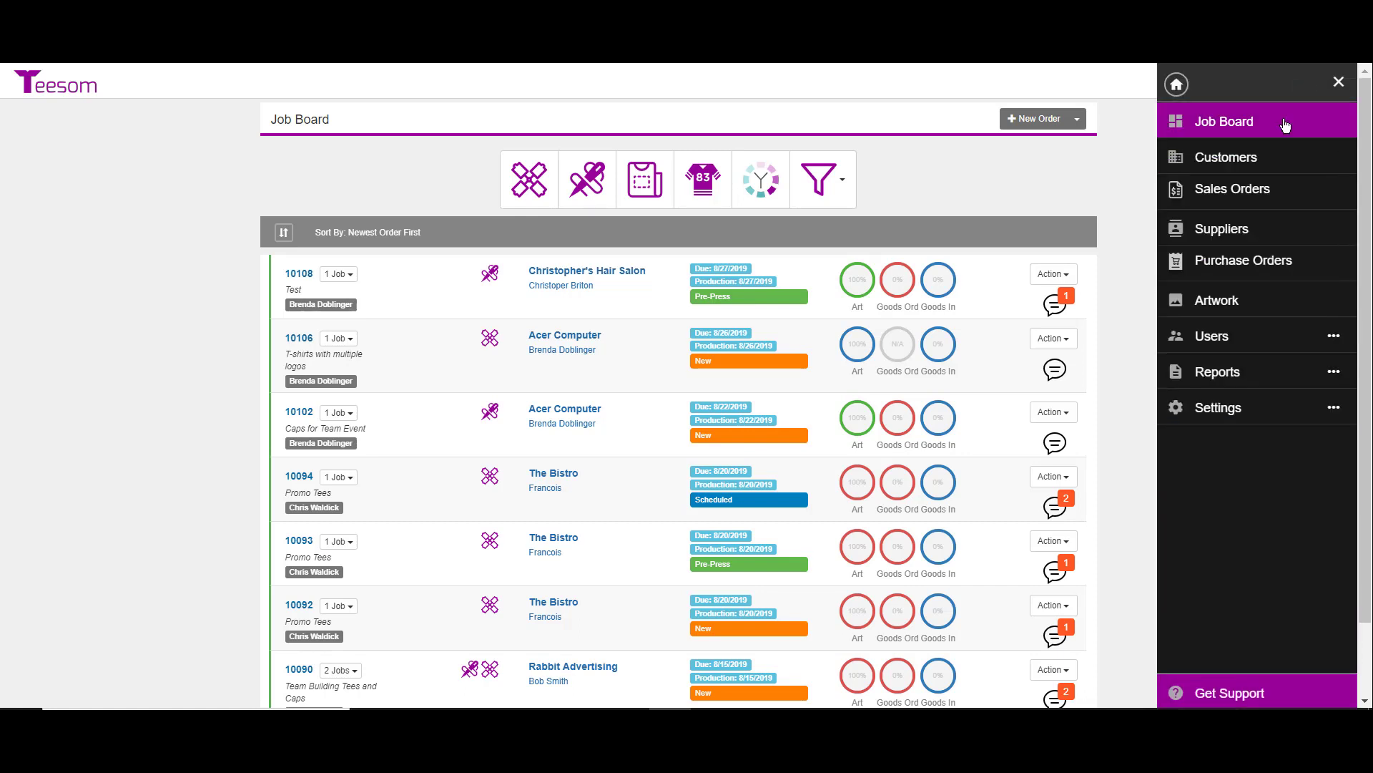
{"action": "left_click", "coordinate": [1238, 407]}
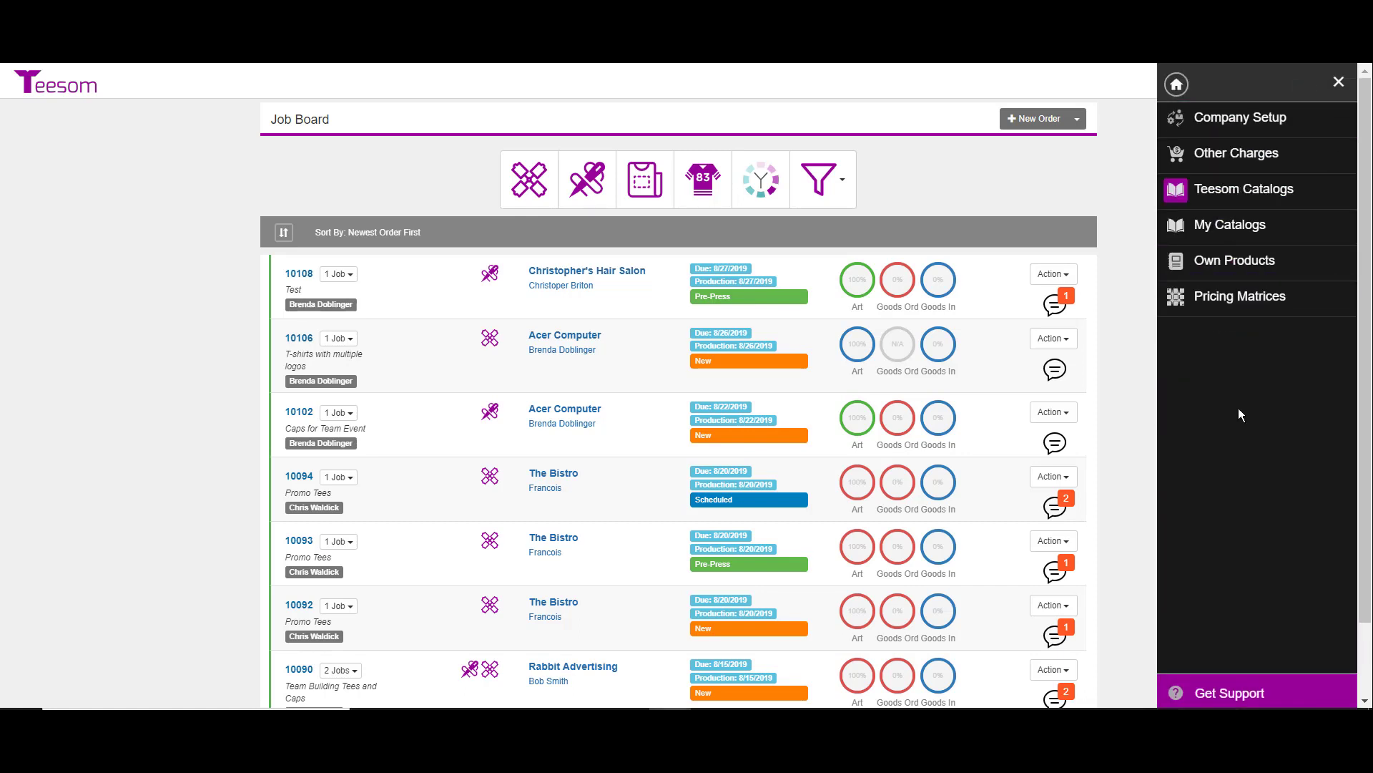
{"action": "left_click", "coordinate": [1228, 126]}
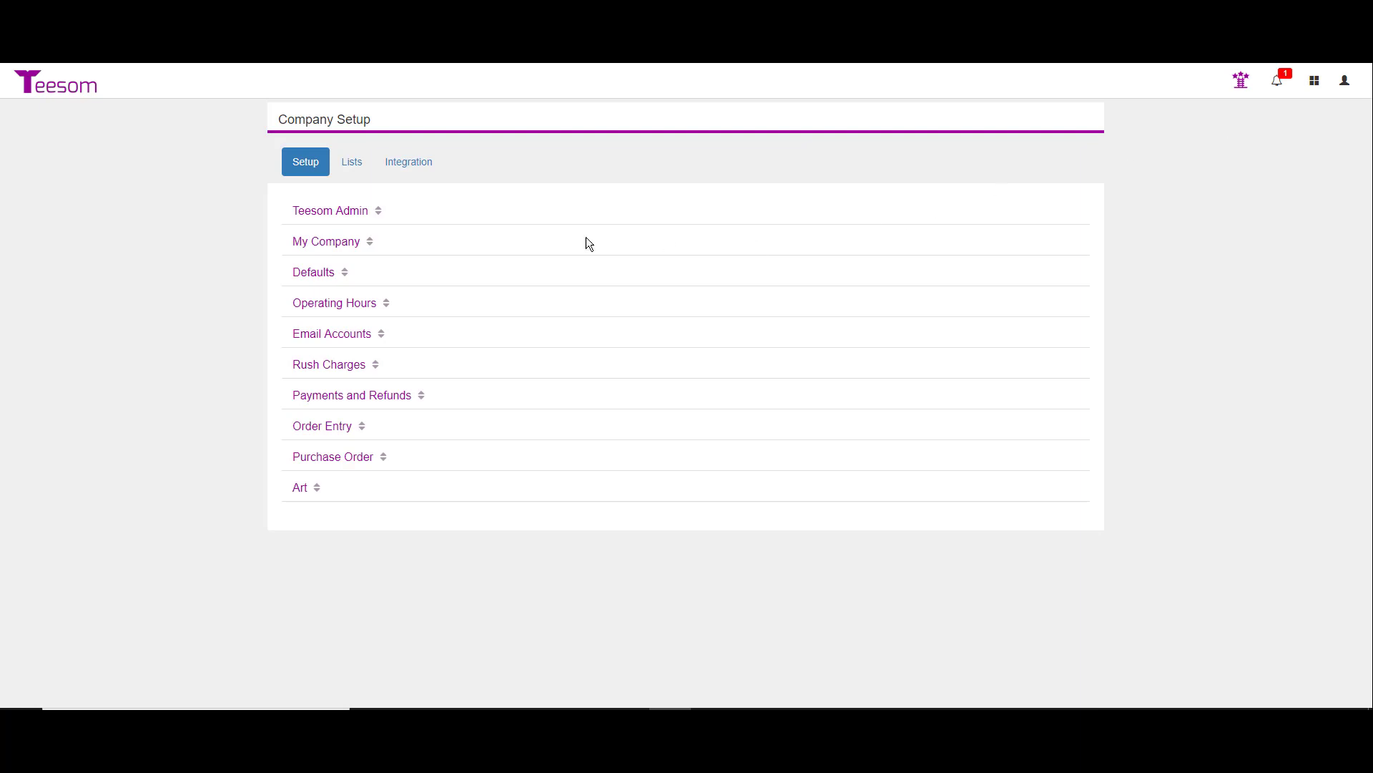
{"action": "left_click", "coordinate": [354, 169]}
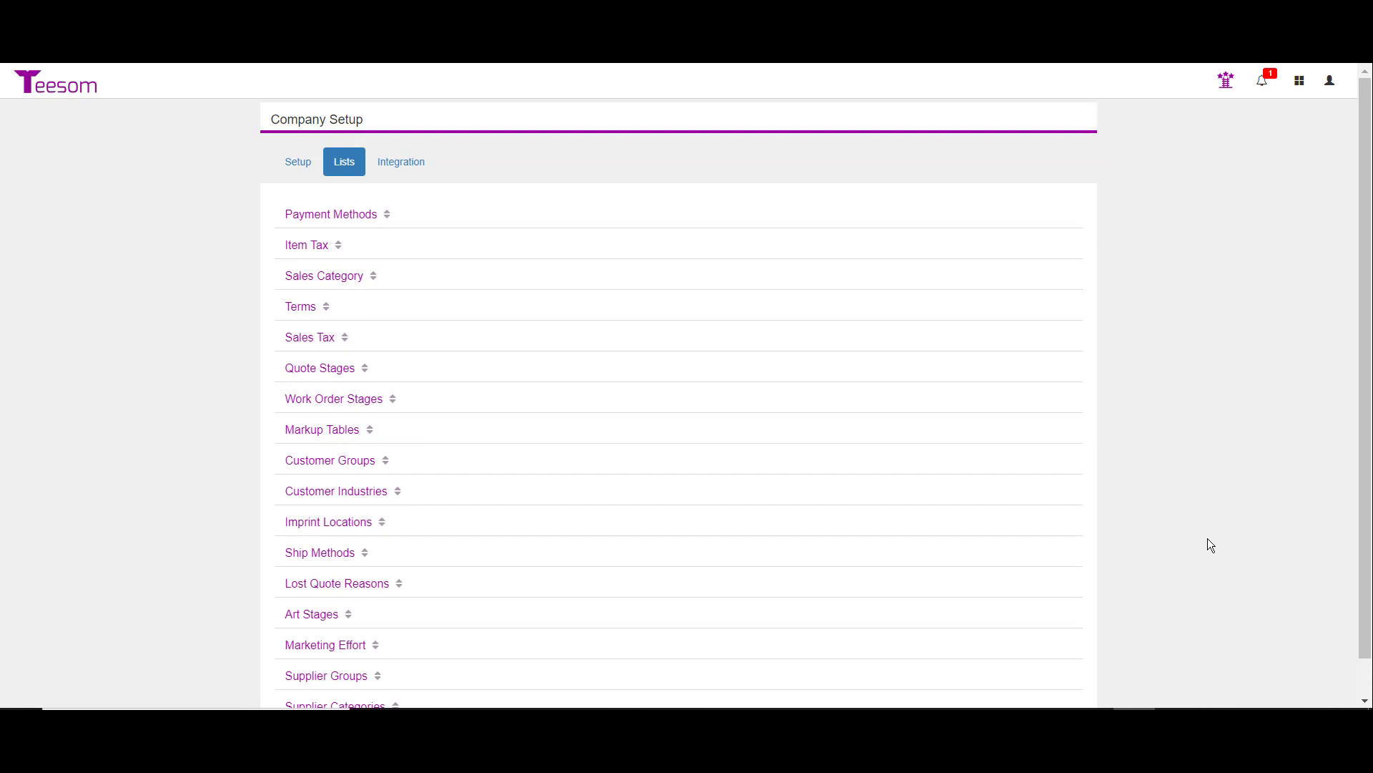
{"action": "left_click", "coordinate": [338, 214]}
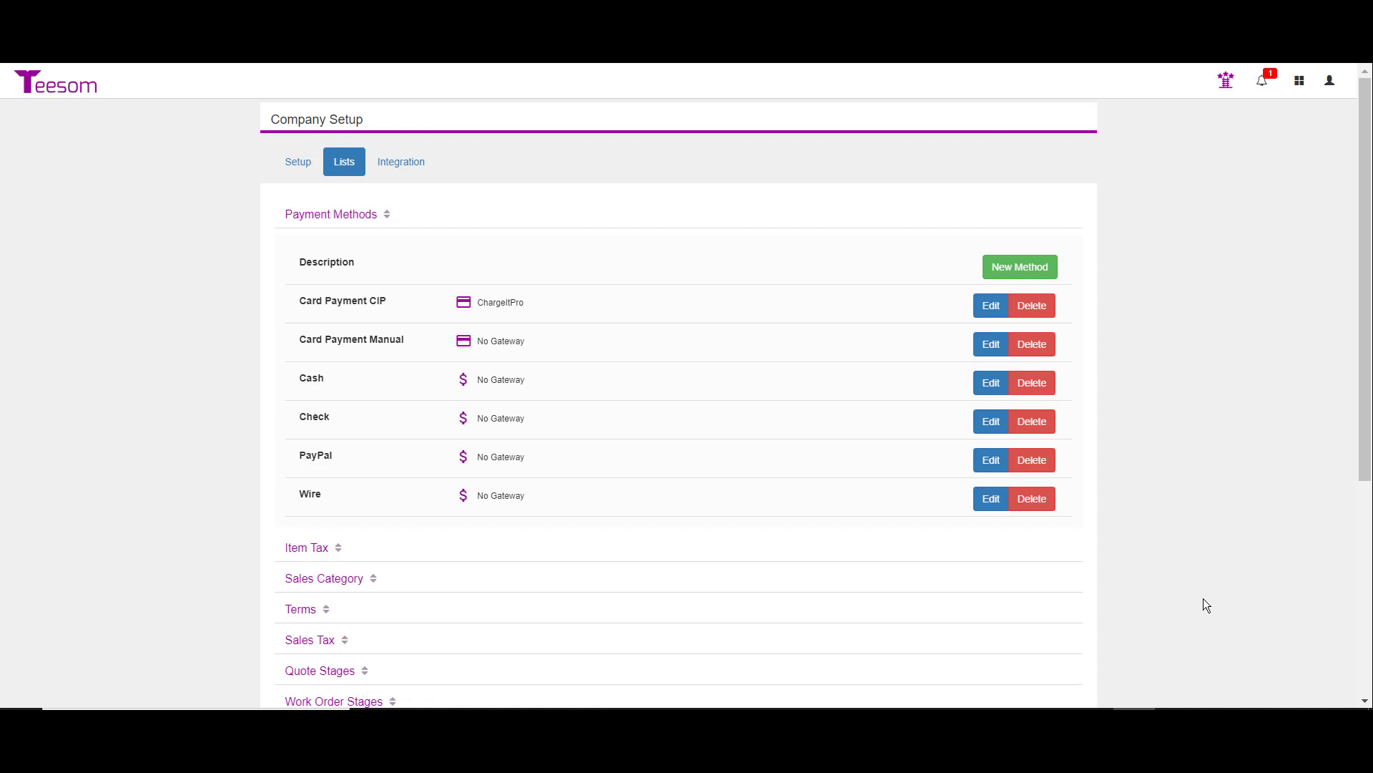
Look over the blank new payment method form and its gateway choices, and close it.
{"action": "left_click", "coordinate": [1026, 266]}
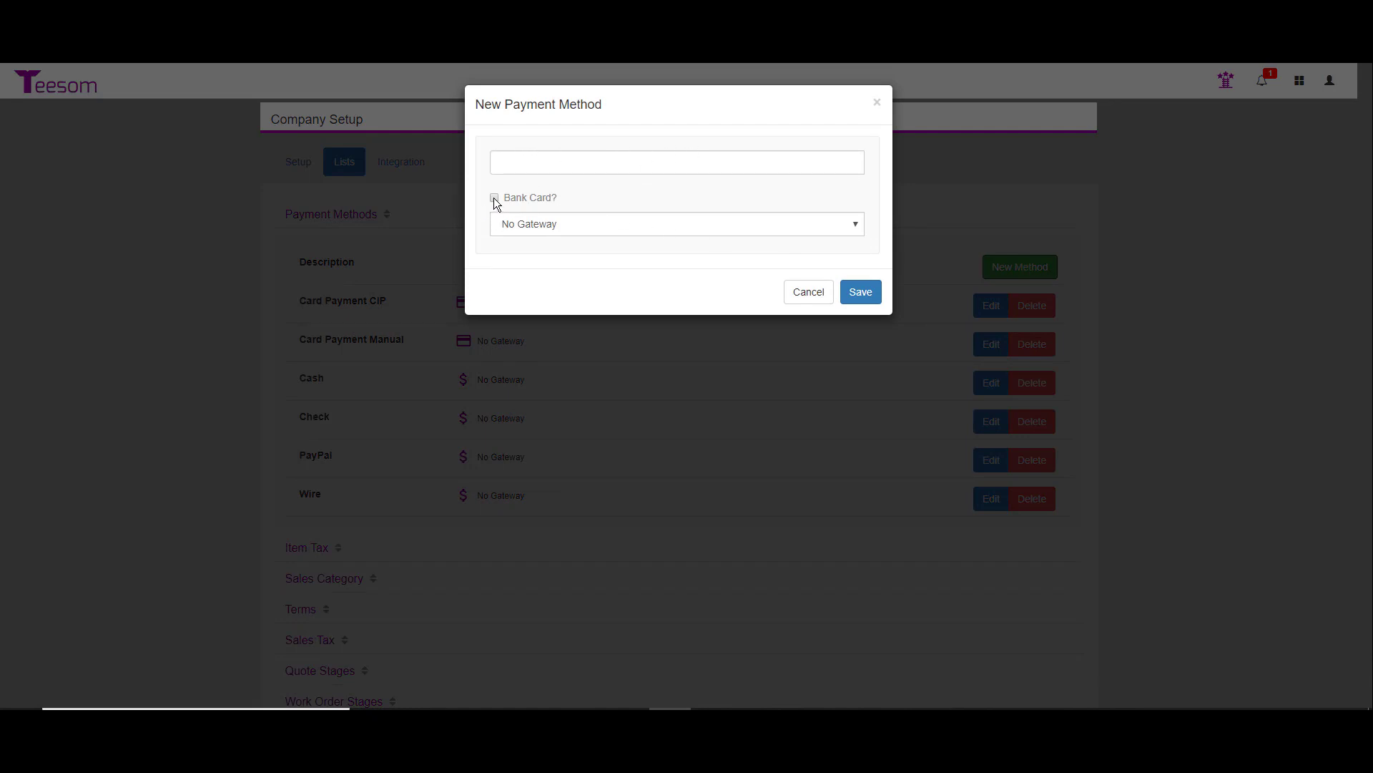
{"action": "left_click", "coordinate": [522, 231]}
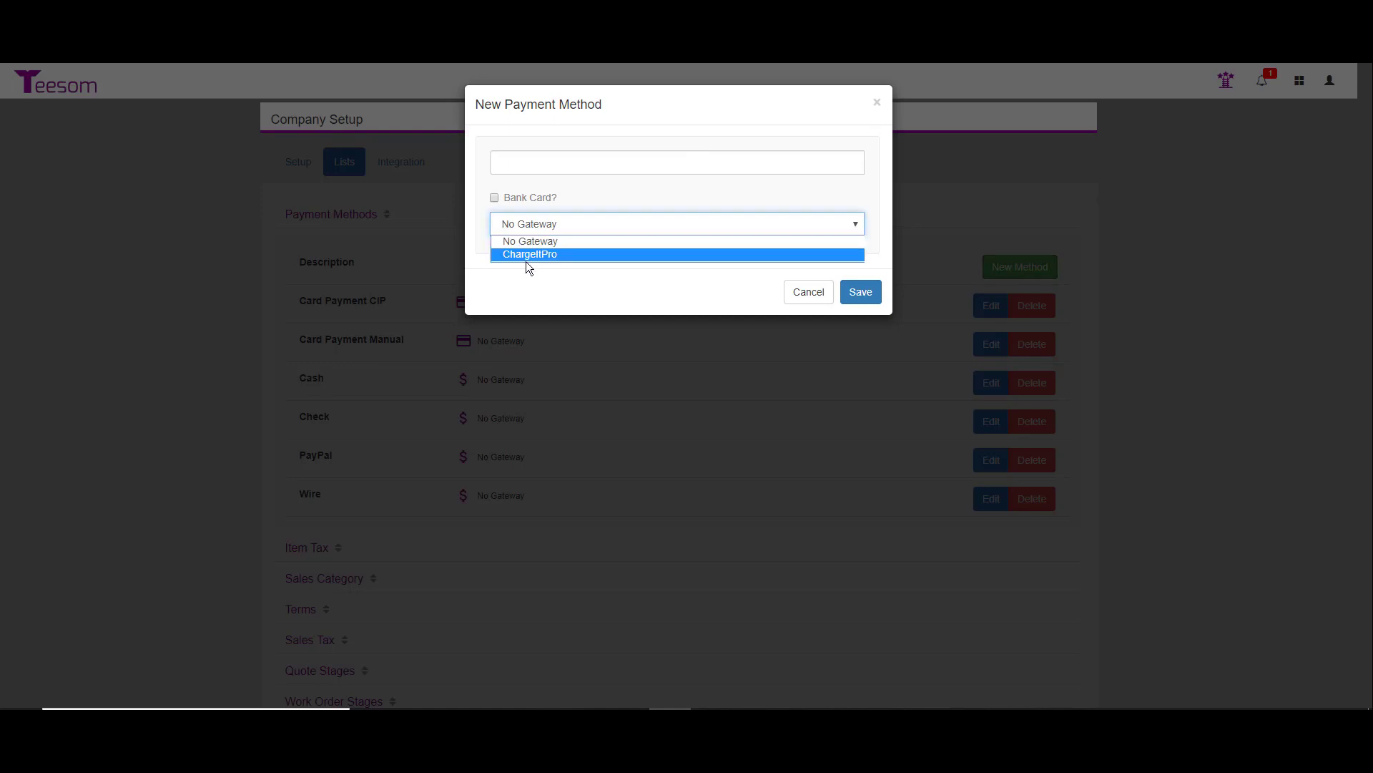
{"action": "left_click", "coordinate": [874, 303]}
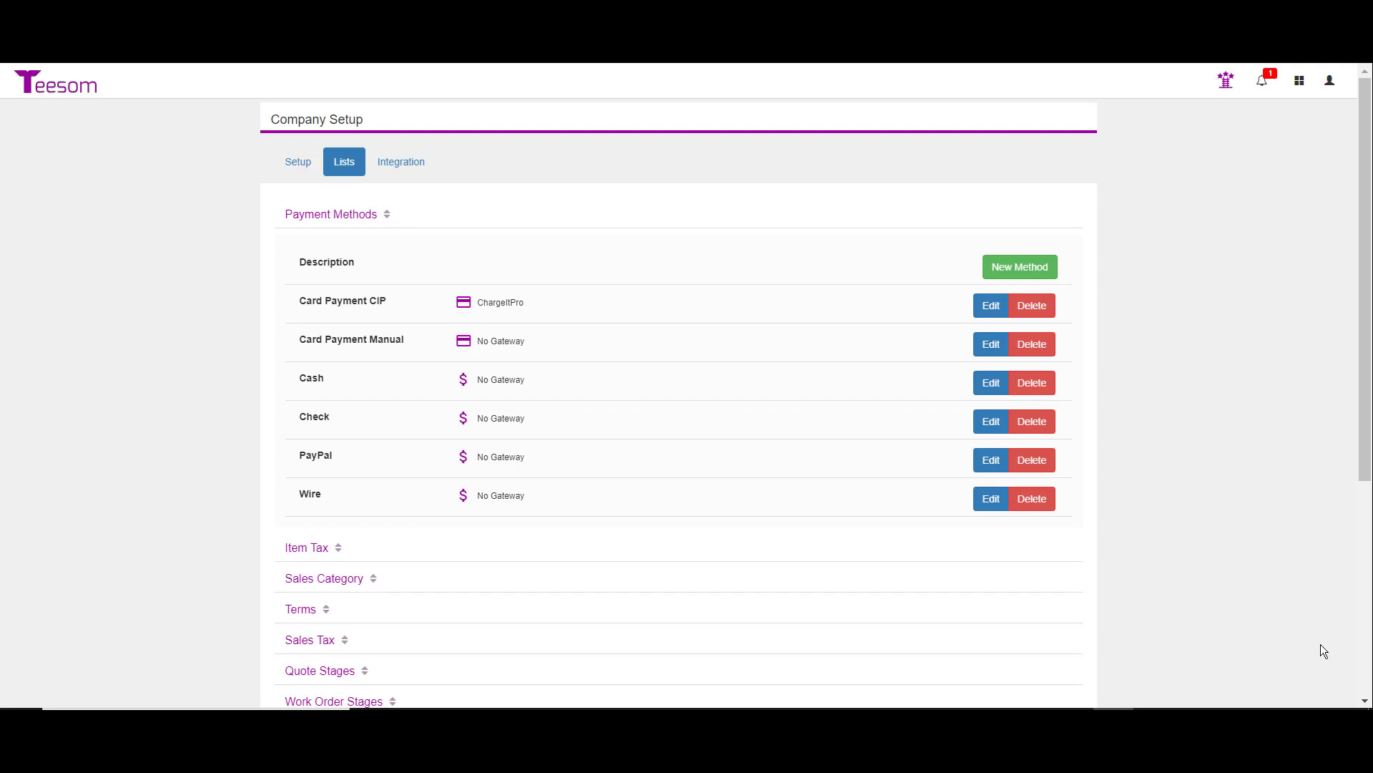
View the edit form and delete confirmation for the Card Payment CIP method, cancelling both.
{"action": "left_click", "coordinate": [985, 306]}
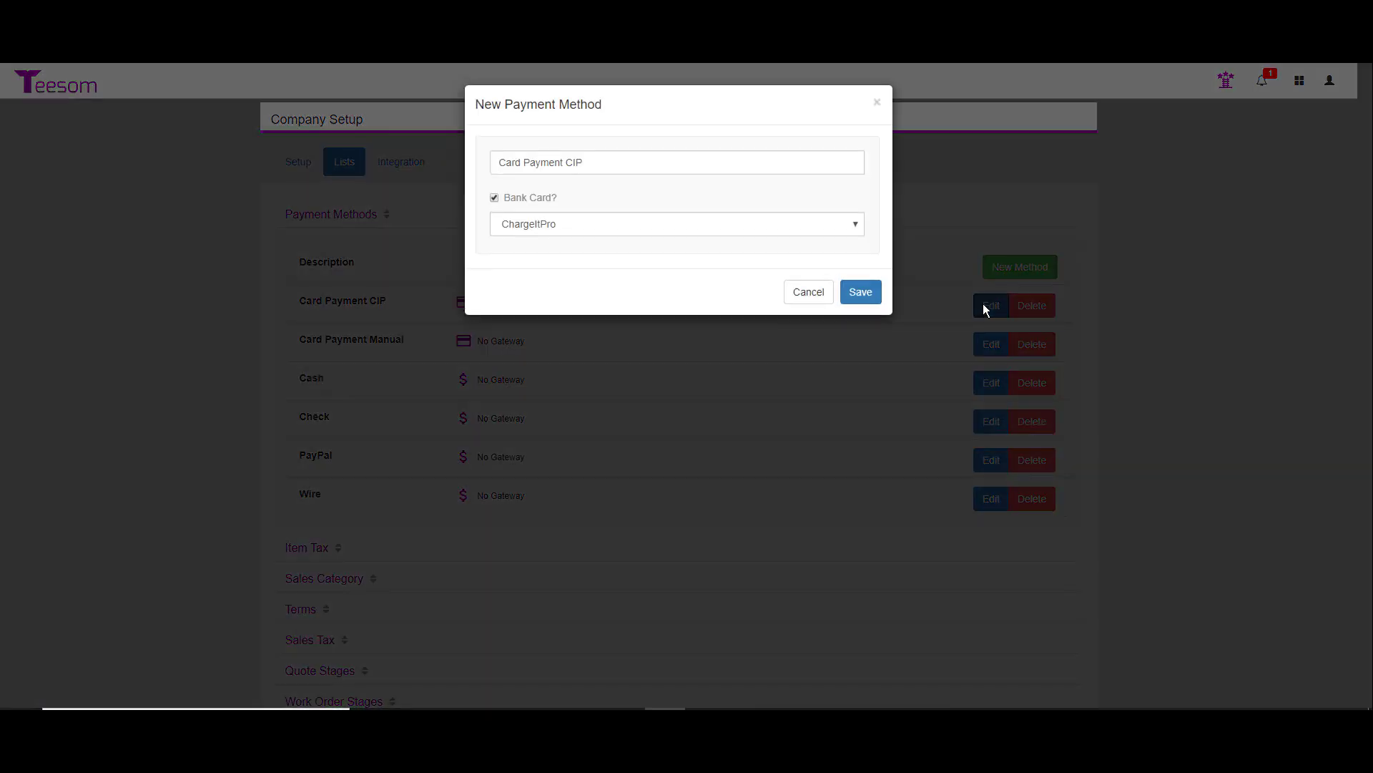
{"action": "left_click", "coordinate": [809, 292]}
{"action": "left_click", "coordinate": [1025, 307]}
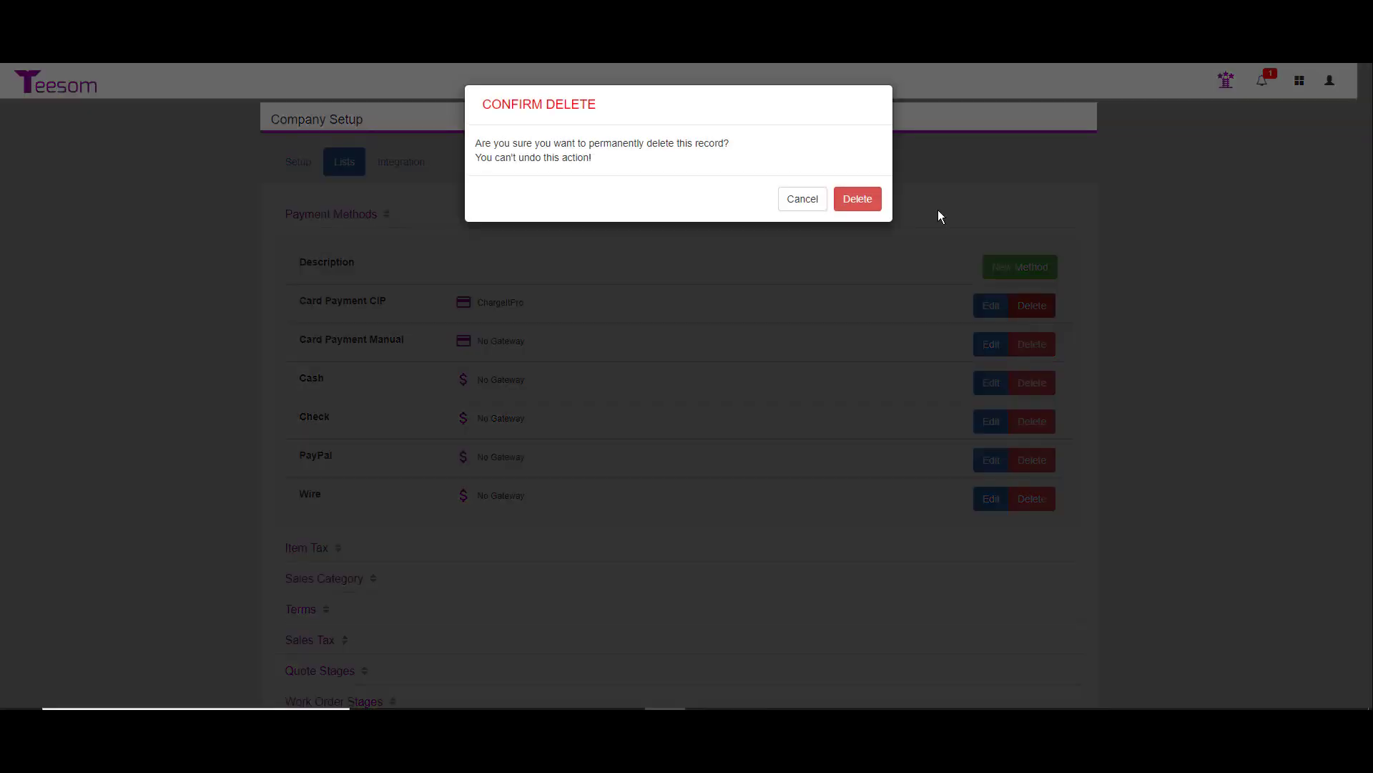
{"action": "left_click", "coordinate": [800, 199]}
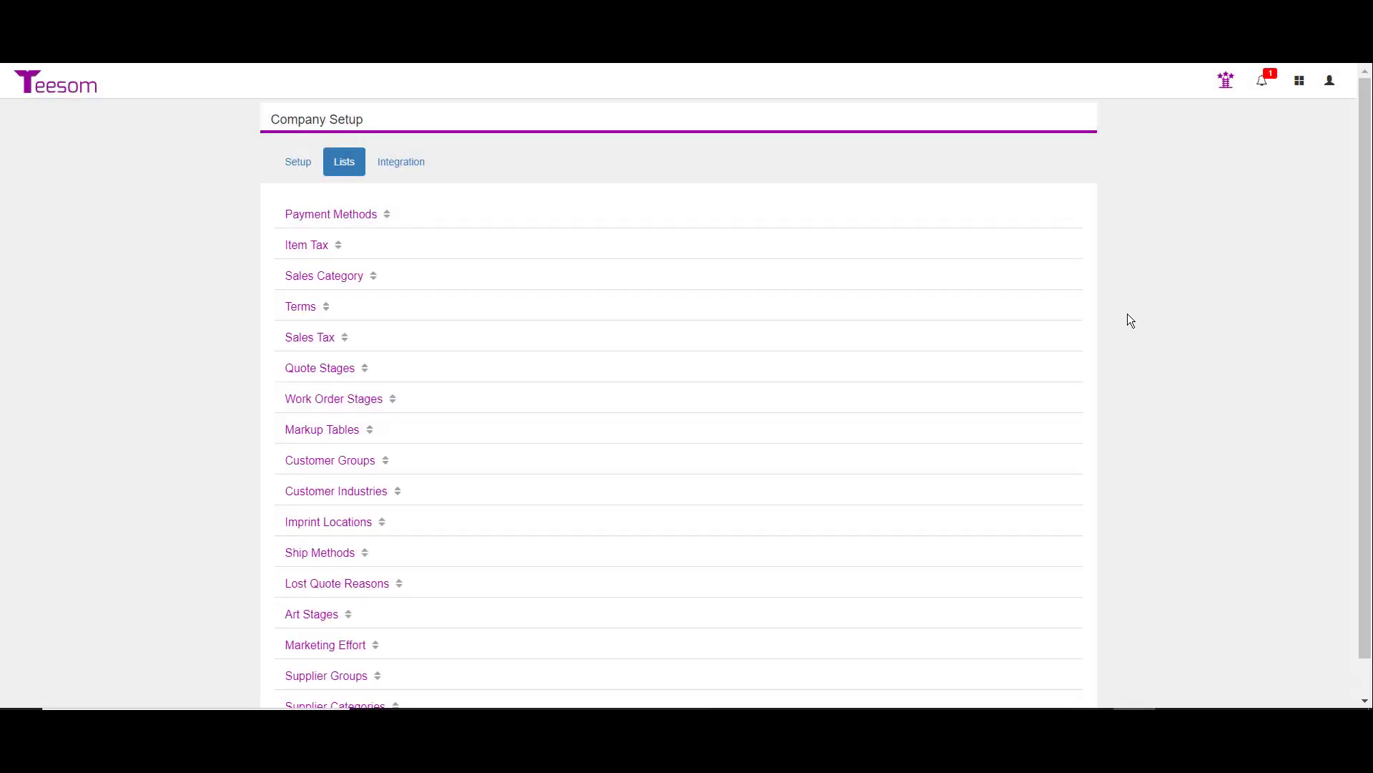
Expand the item tax list, look over the blank new item tax form, and close it.
{"action": "left_click", "coordinate": [315, 247]}
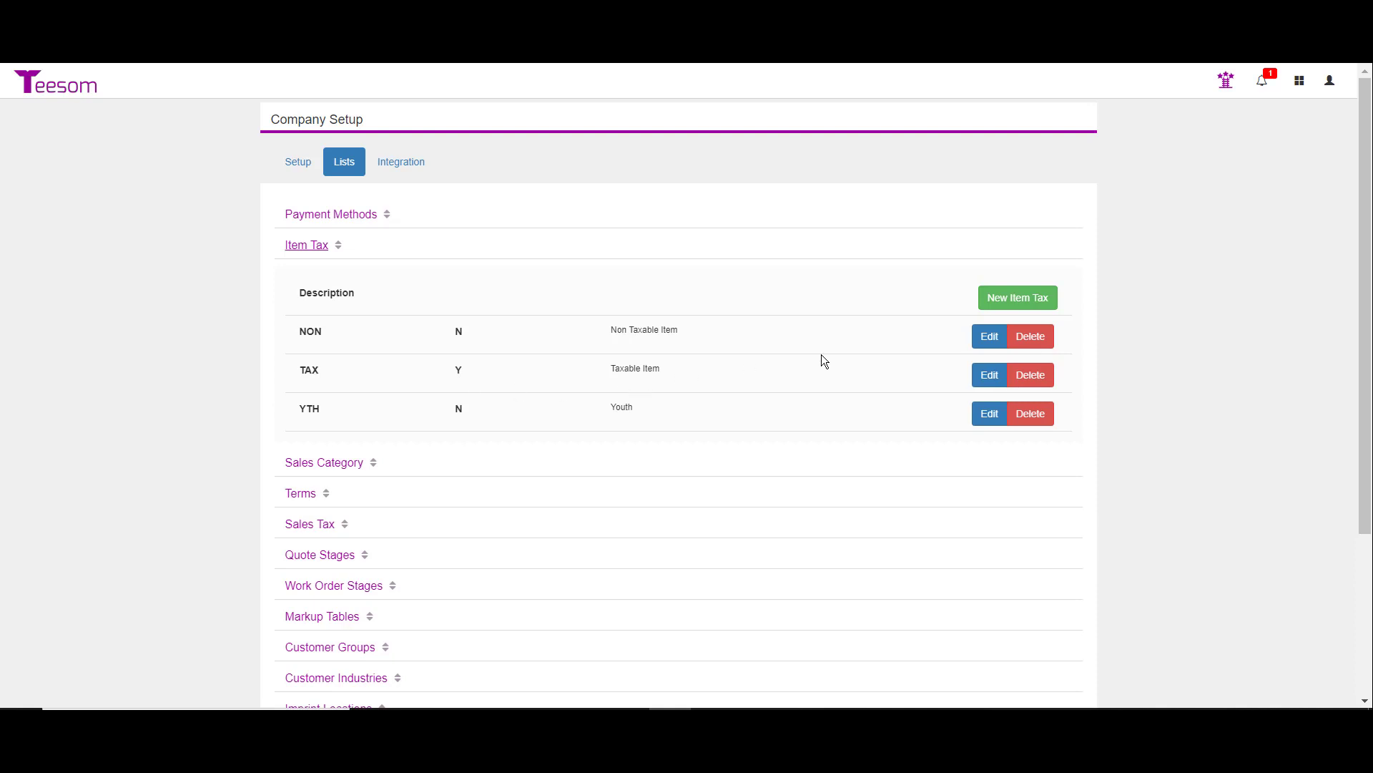
{"action": "left_click", "coordinate": [1011, 299]}
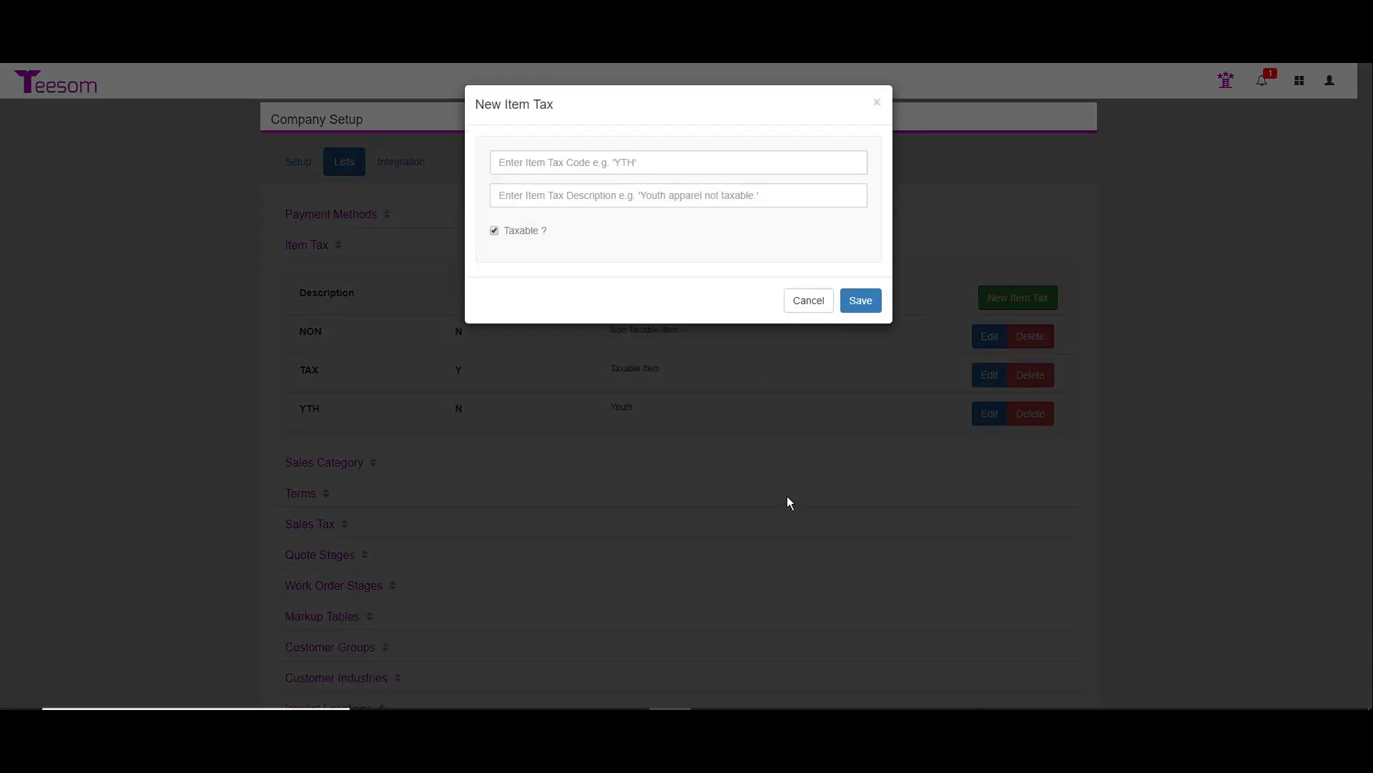
{"action": "left_click", "coordinate": [621, 161]}
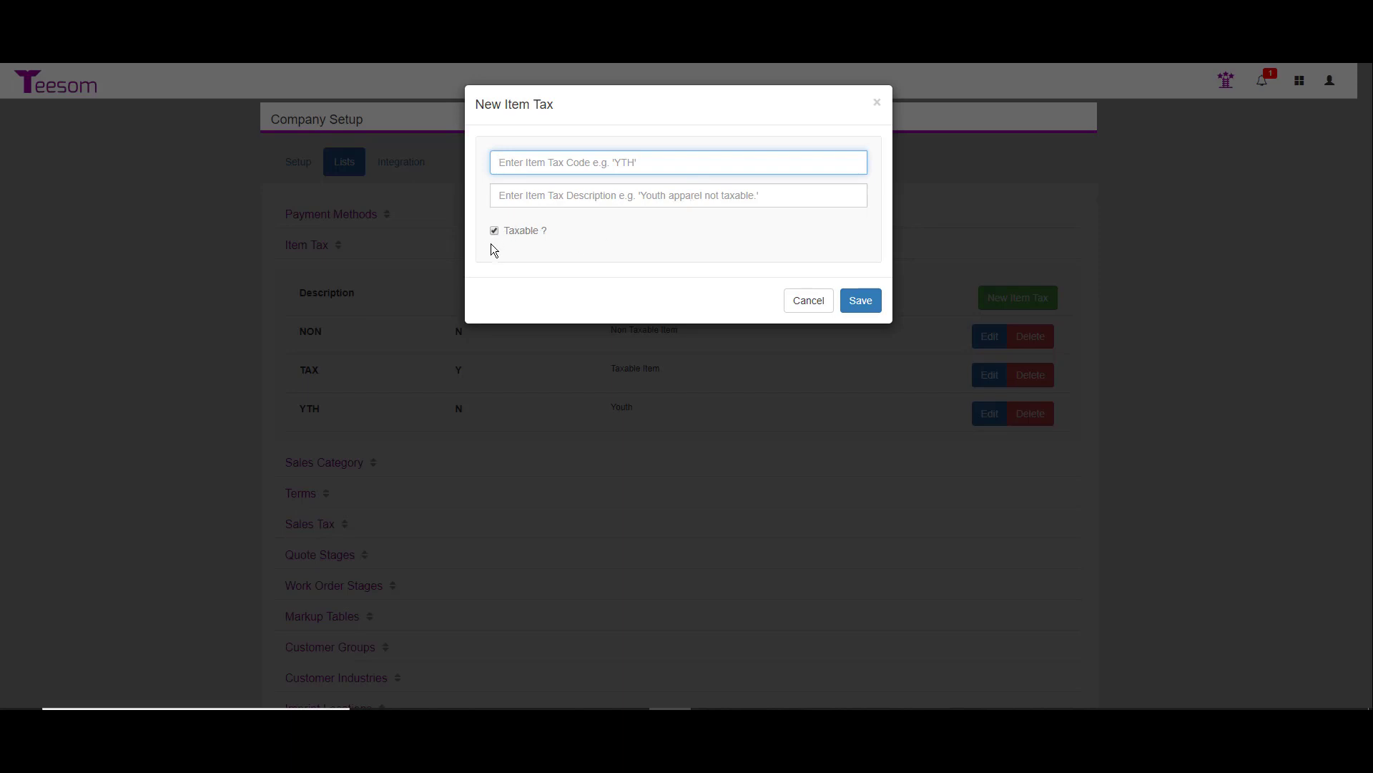
{"action": "left_click", "coordinate": [874, 304]}
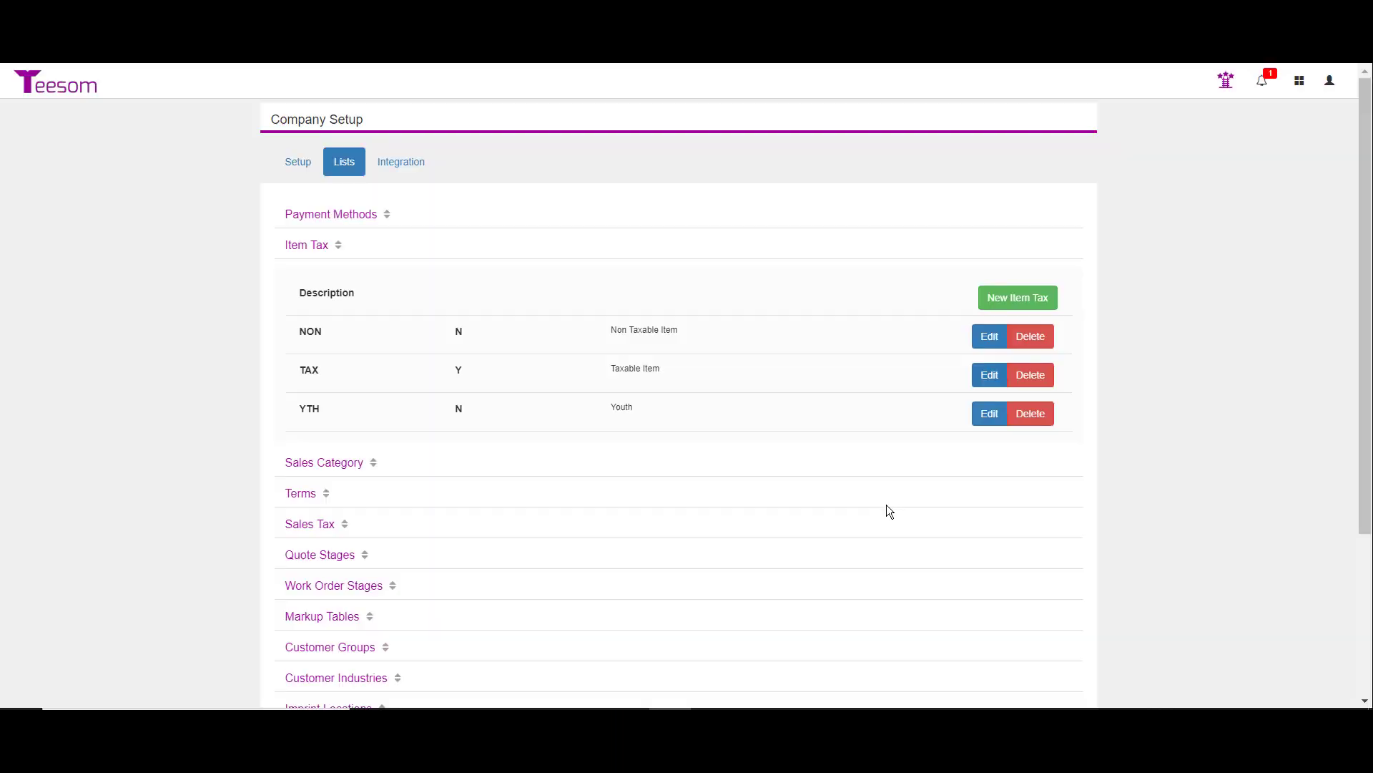
View the edit form and delete confirmation for the NON item tax, cancelling both.
{"action": "left_click", "coordinate": [990, 339]}
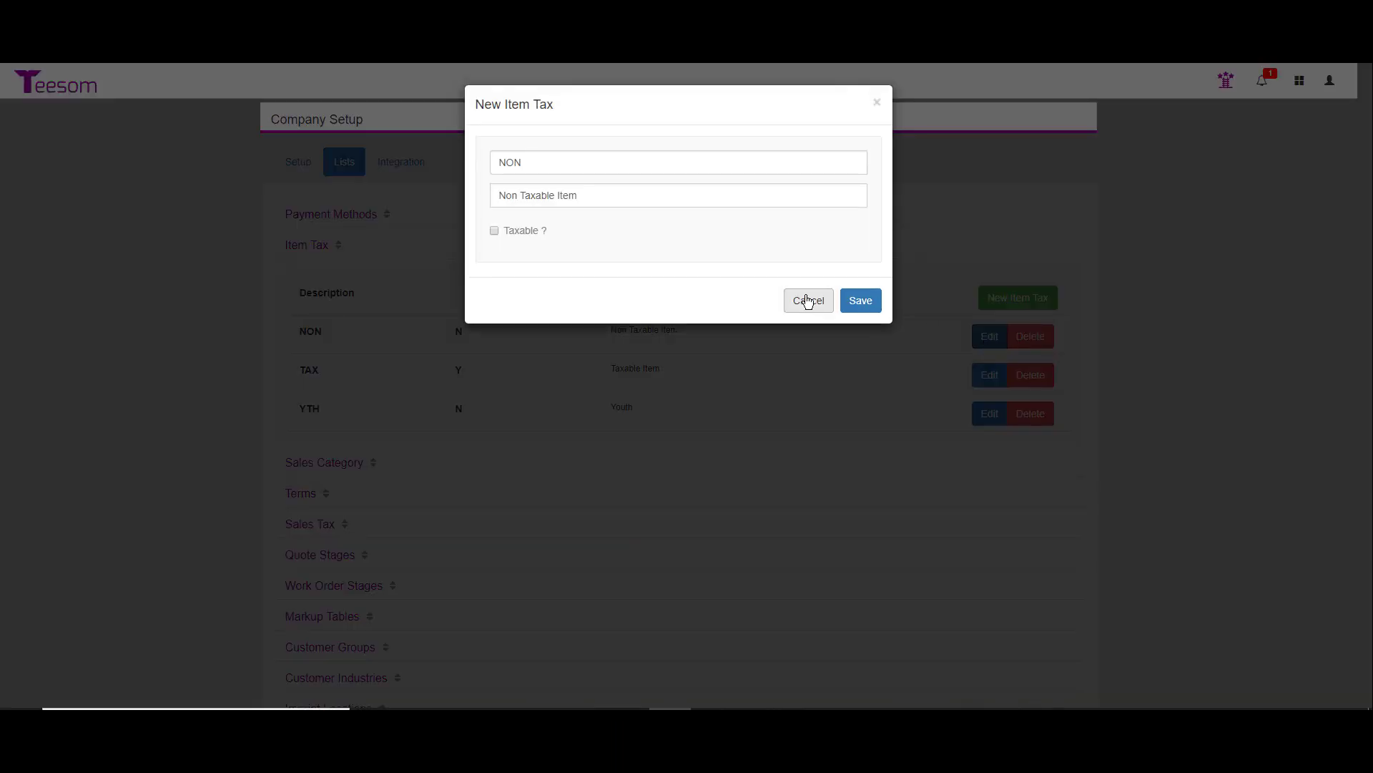
{"action": "left_click", "coordinate": [807, 298]}
{"action": "left_click", "coordinate": [1028, 337]}
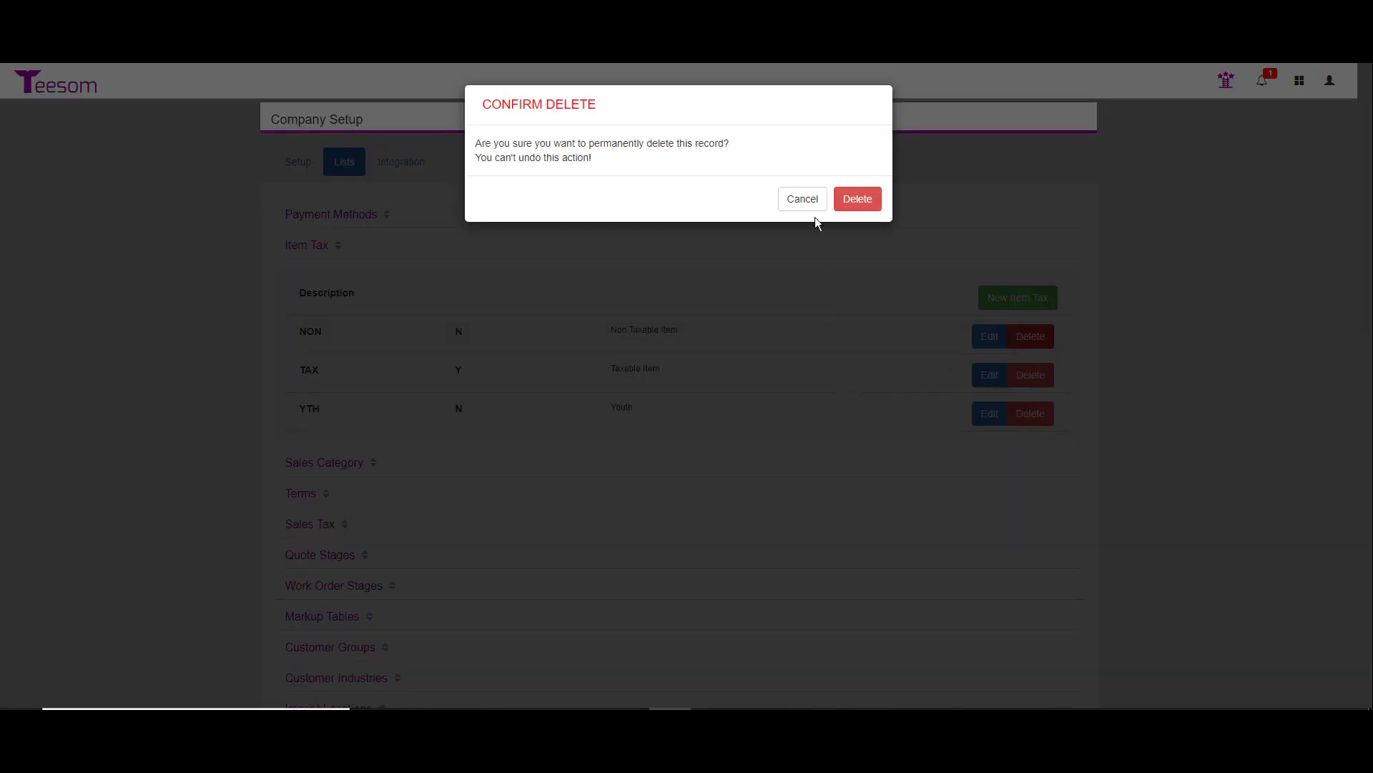
{"action": "left_click", "coordinate": [800, 203]}
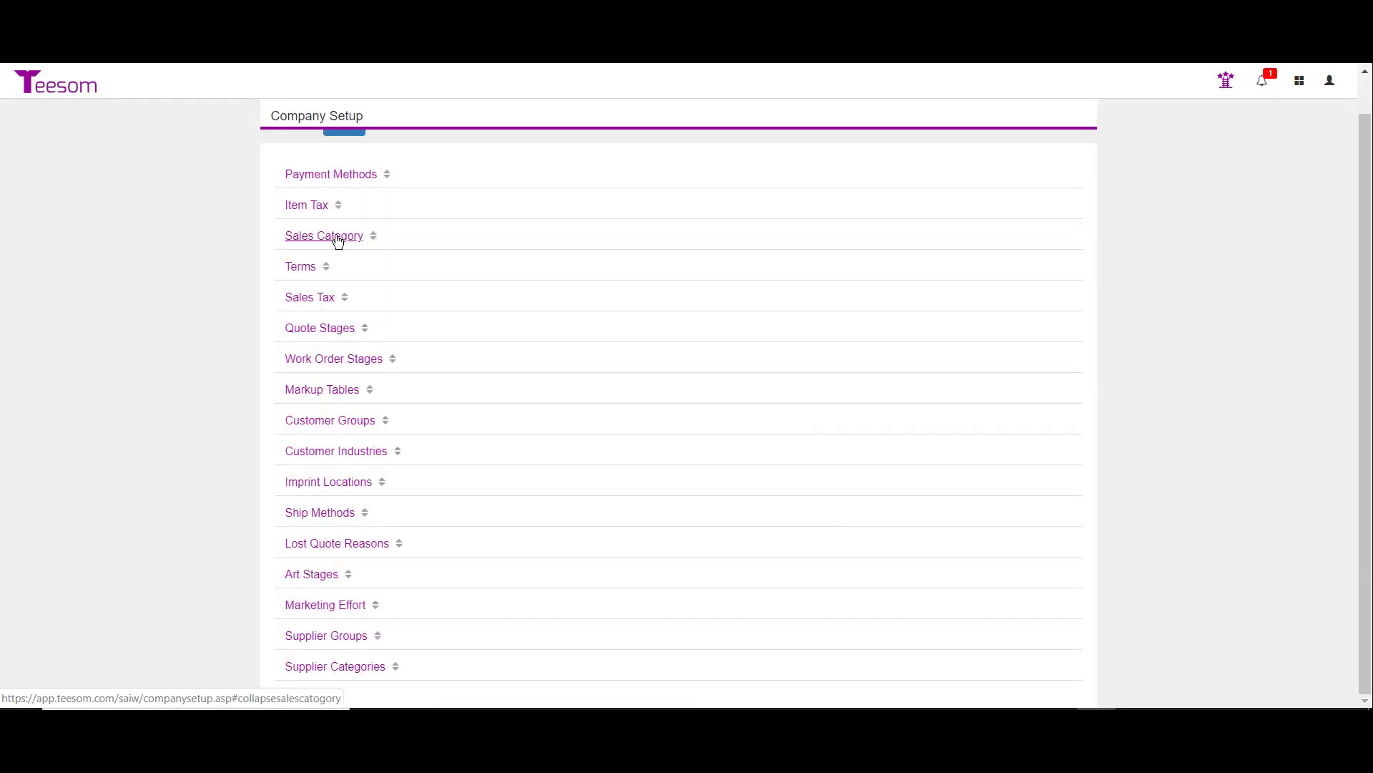
Add a sales category named Screen Charge, leaving the QuickBooks item and class empty.
{"action": "left_click", "coordinate": [338, 237]}
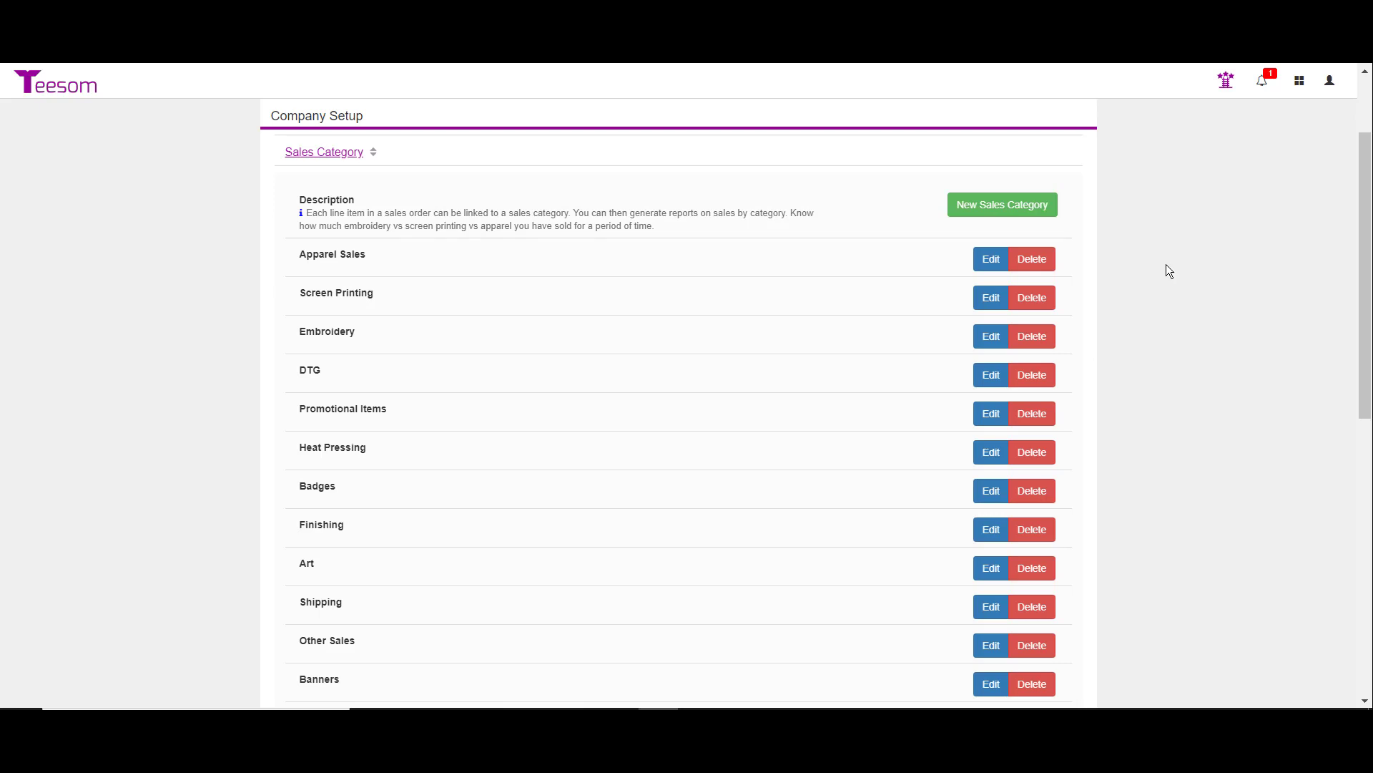
{"action": "left_click", "coordinate": [991, 207]}
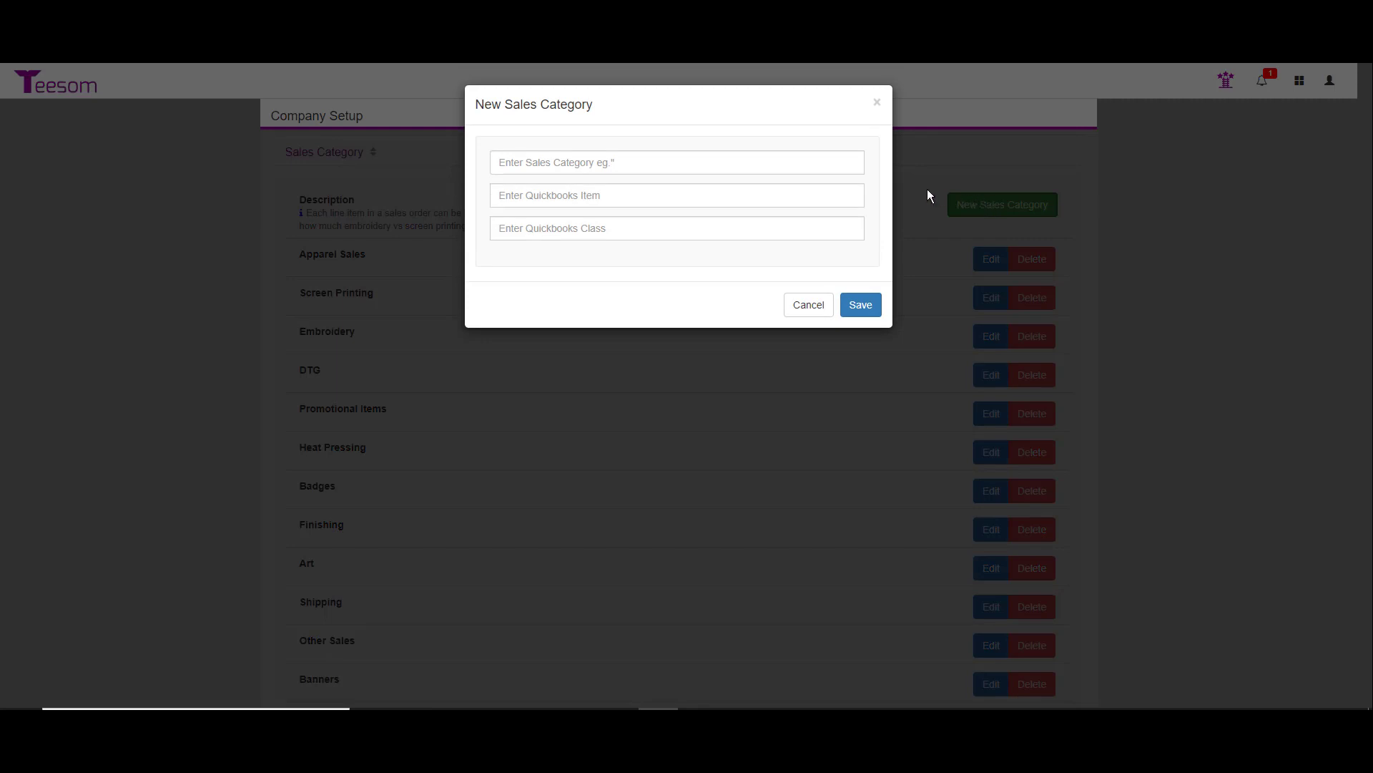
{"action": "left_click", "coordinate": [709, 166]}
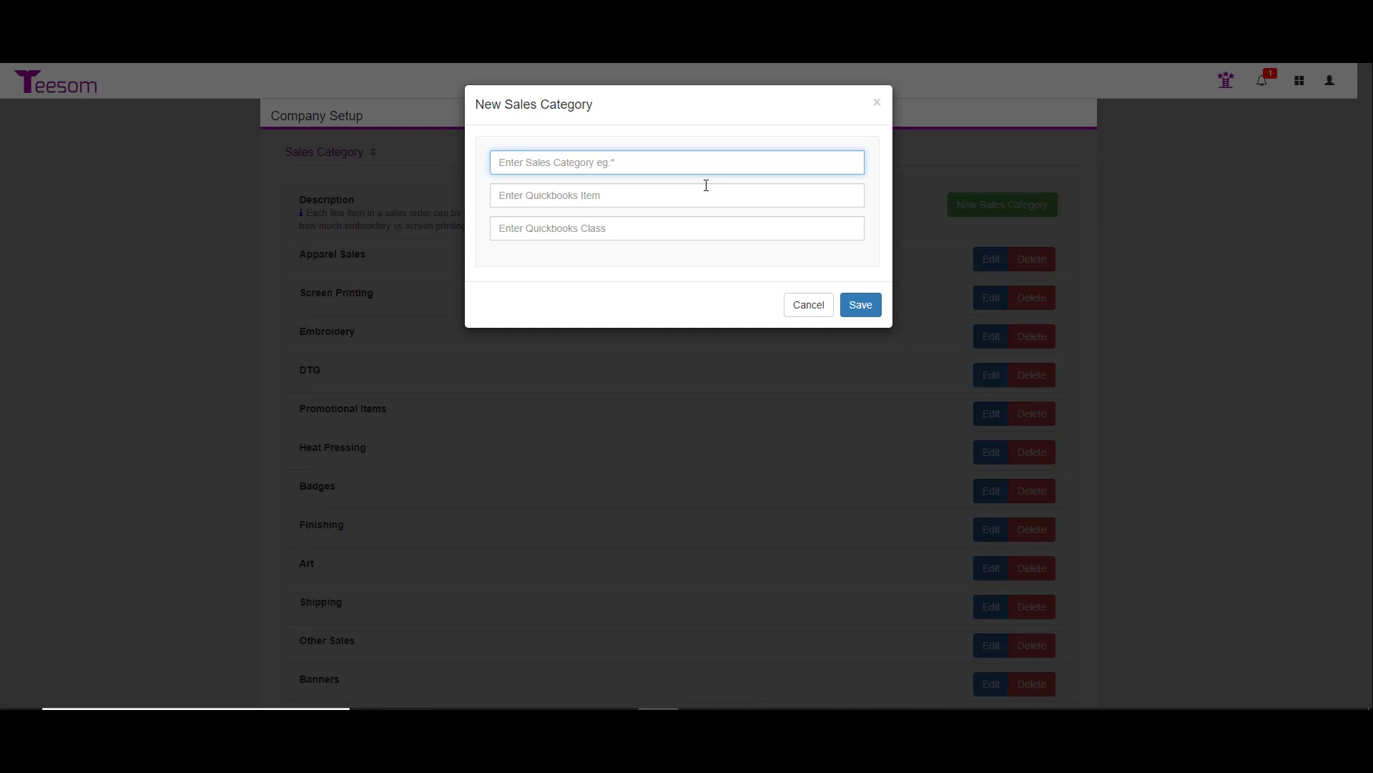
{"action": "type", "text": "Screen Charge"}
{"action": "left_click", "coordinate": [626, 199]}
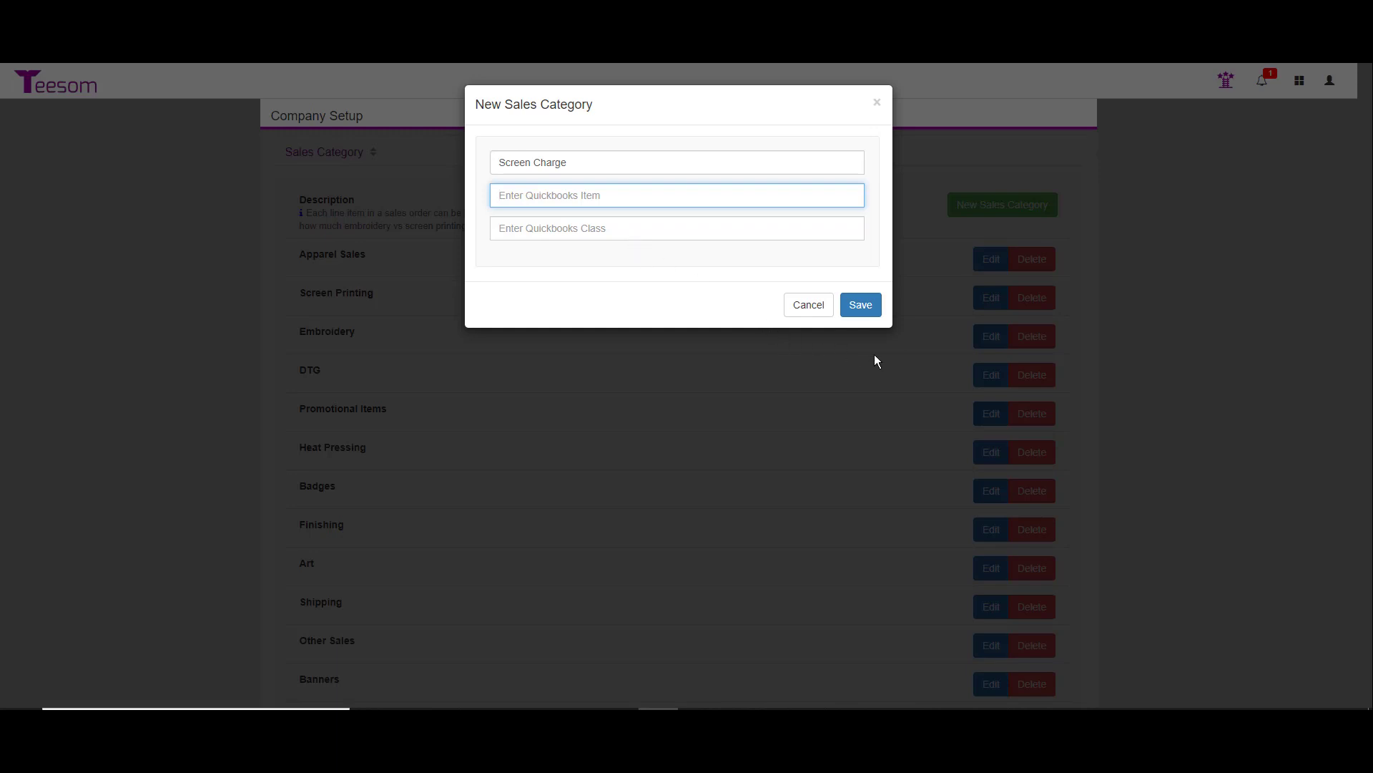
{"action": "left_click", "coordinate": [868, 307]}
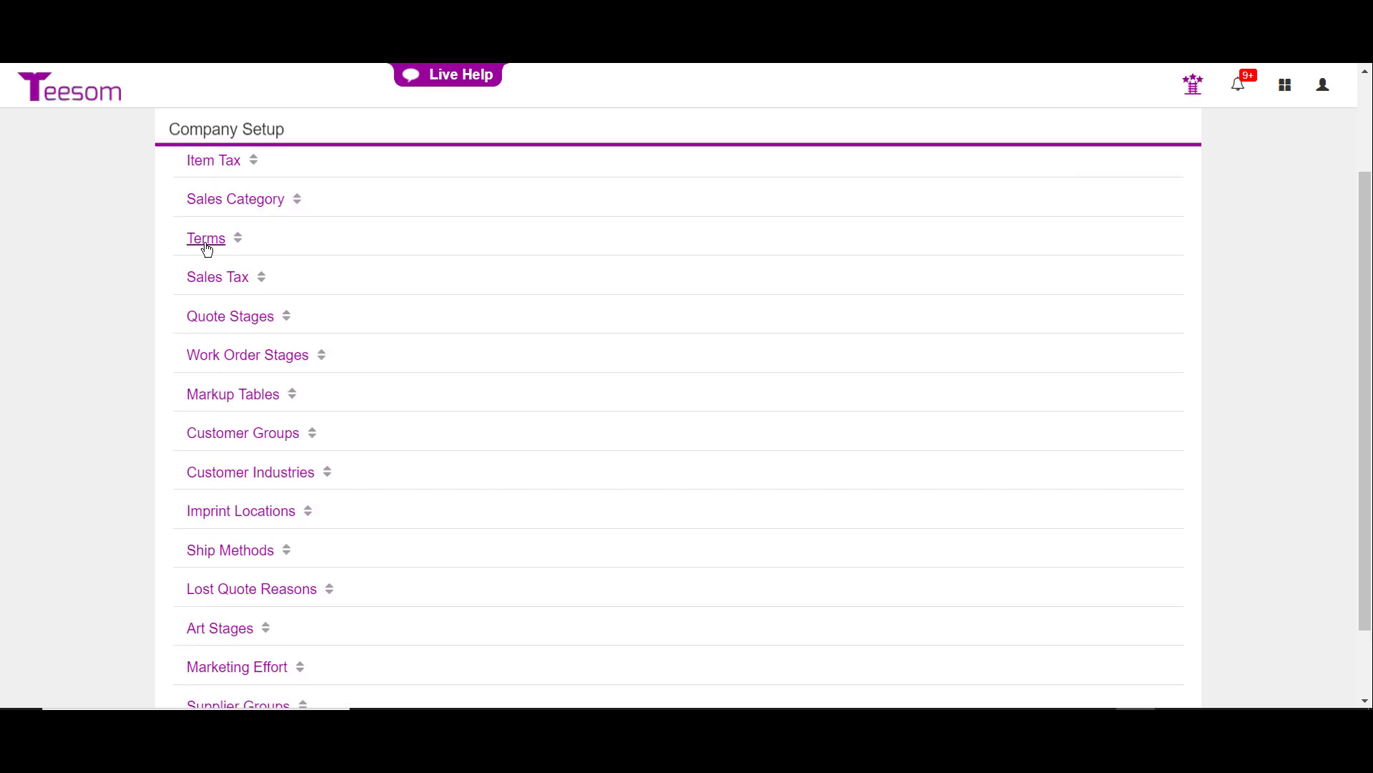
Expand the payment terms list and review the settings of the 30 Days and Net 30 terms.
{"action": "left_click", "coordinate": [203, 245]}
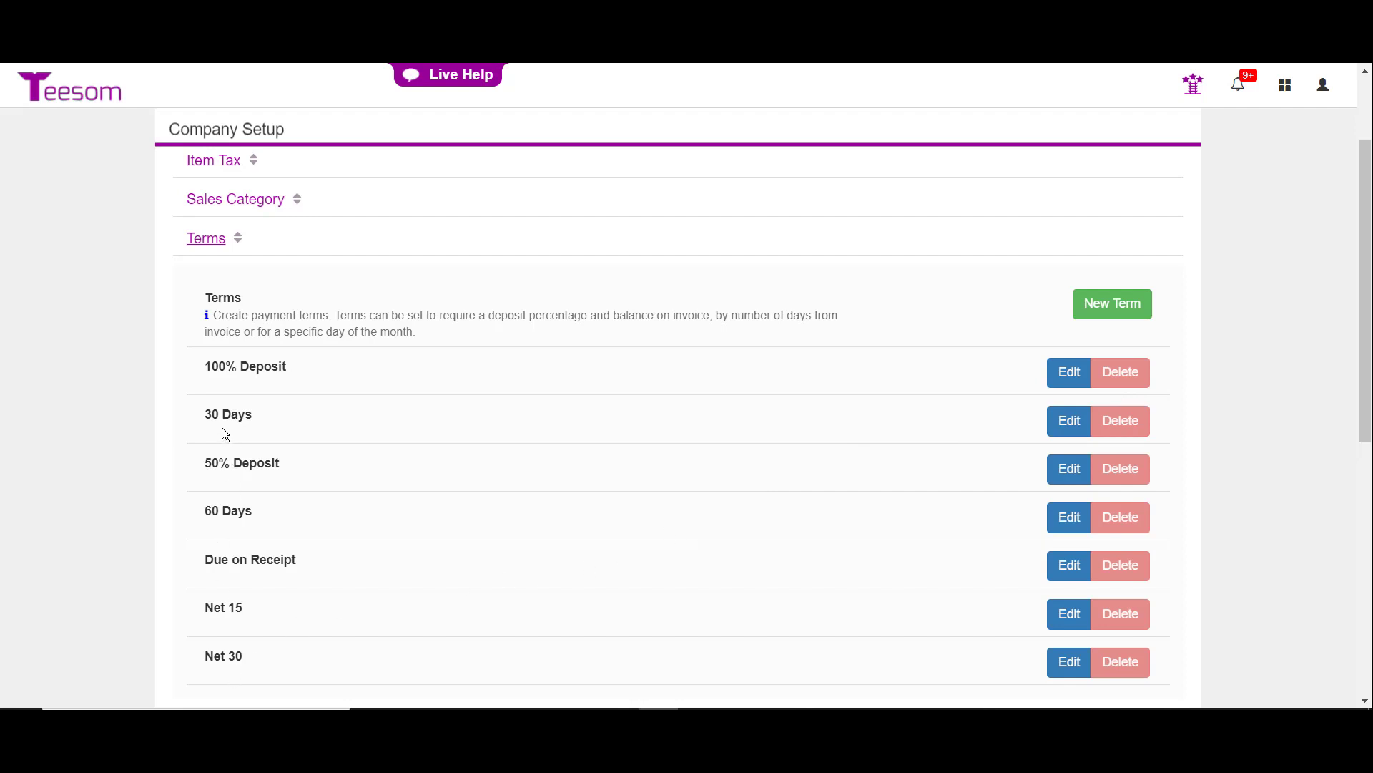
{"action": "left_click", "coordinate": [1069, 420]}
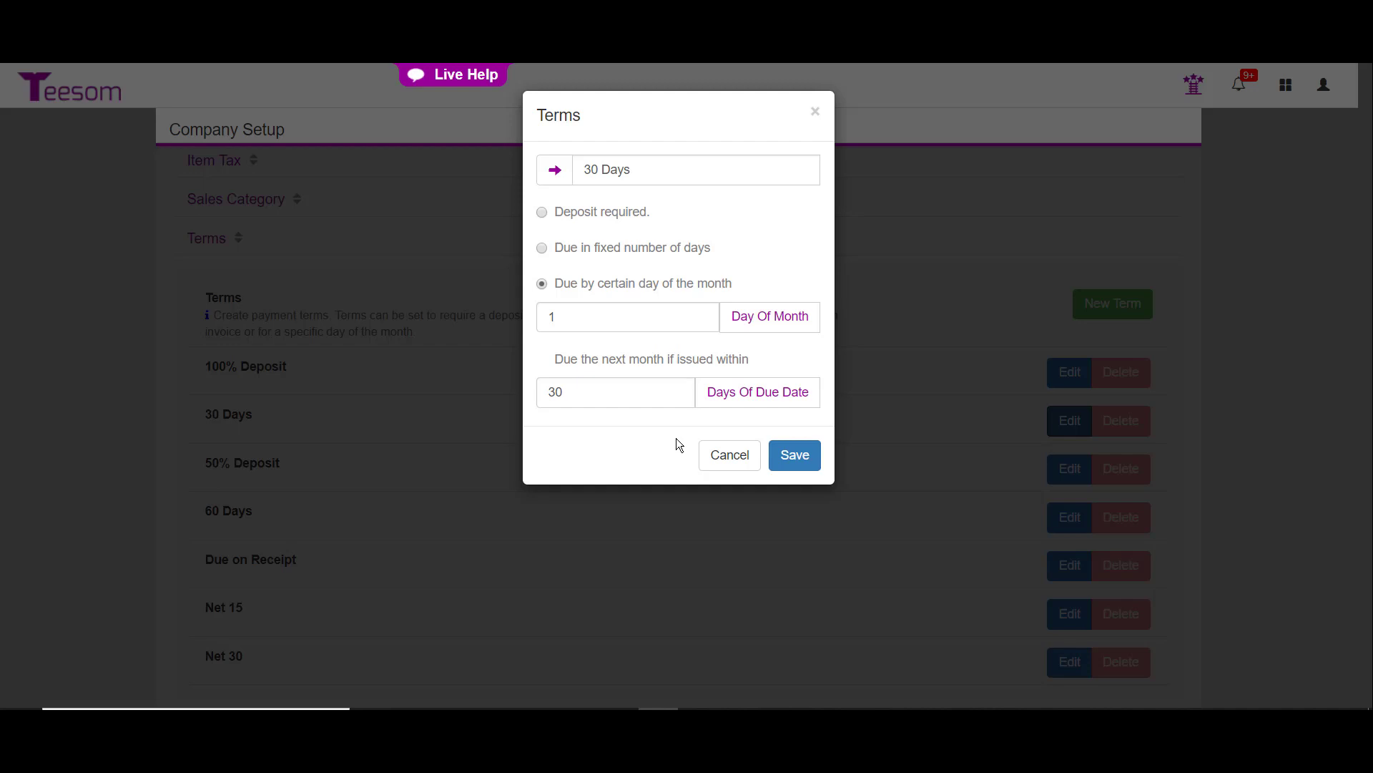
{"action": "left_click", "coordinate": [728, 464]}
{"action": "left_click", "coordinate": [1084, 662]}
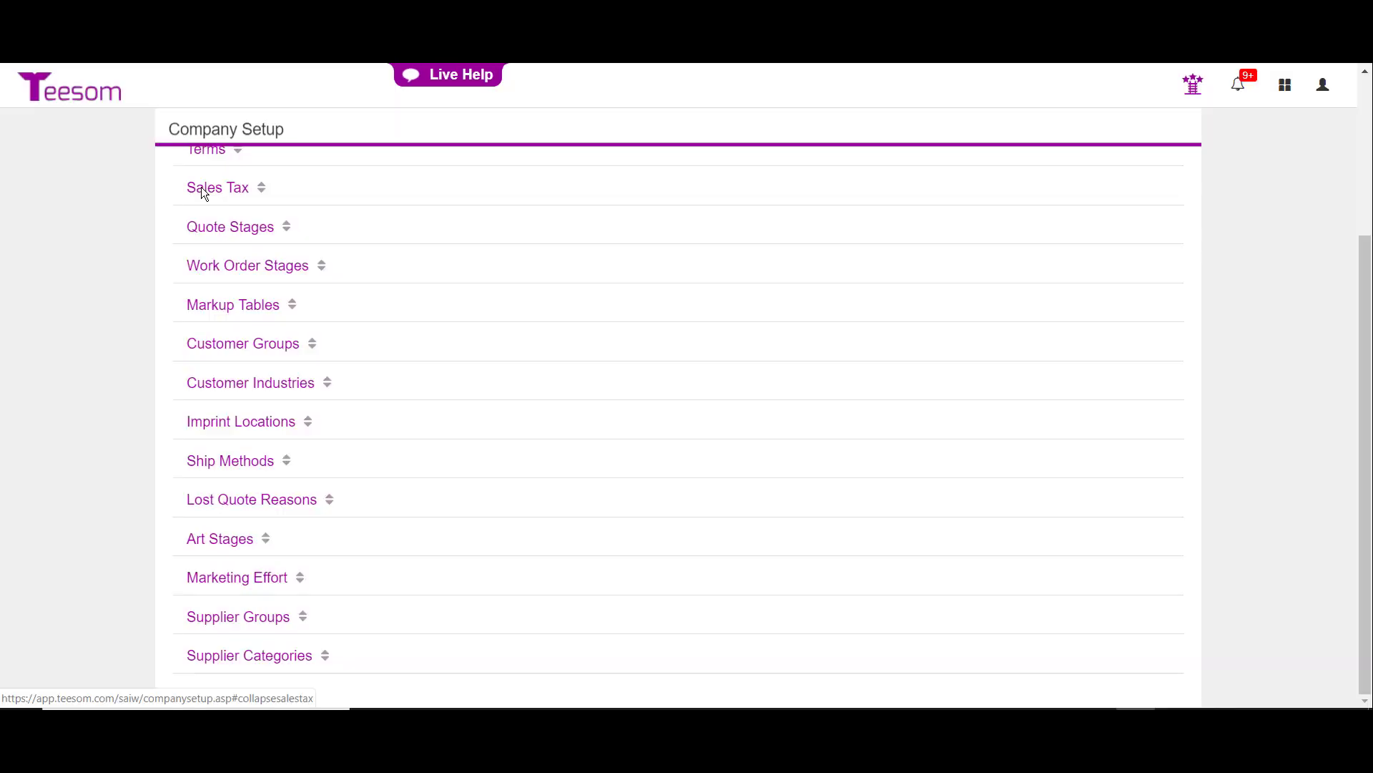
Expand the sales tax rates and try to create sales tax items for zip code 33330.
{"action": "left_click", "coordinate": [202, 190]}
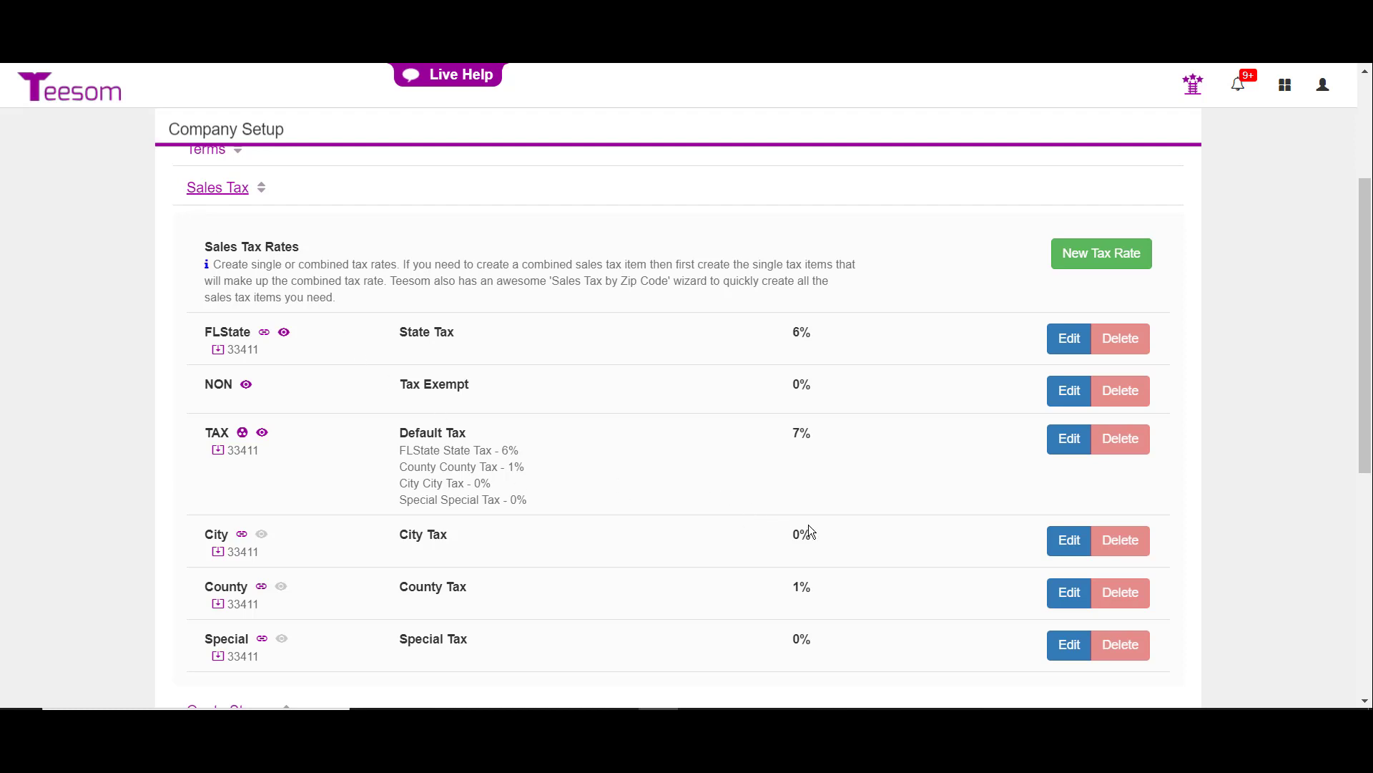
{"action": "left_click", "coordinate": [1073, 256]}
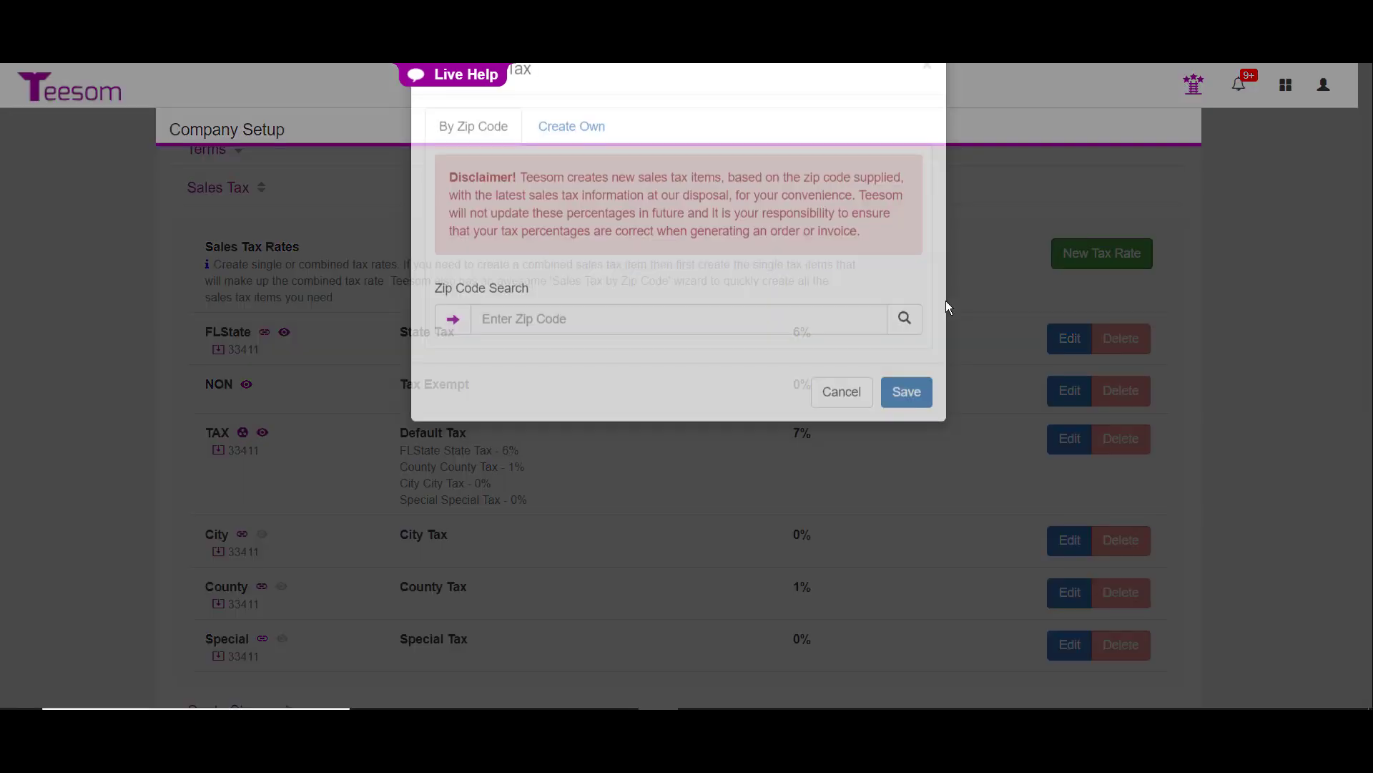
{"action": "left_click", "coordinate": [562, 365]}
{"action": "type", "text": "33330"}
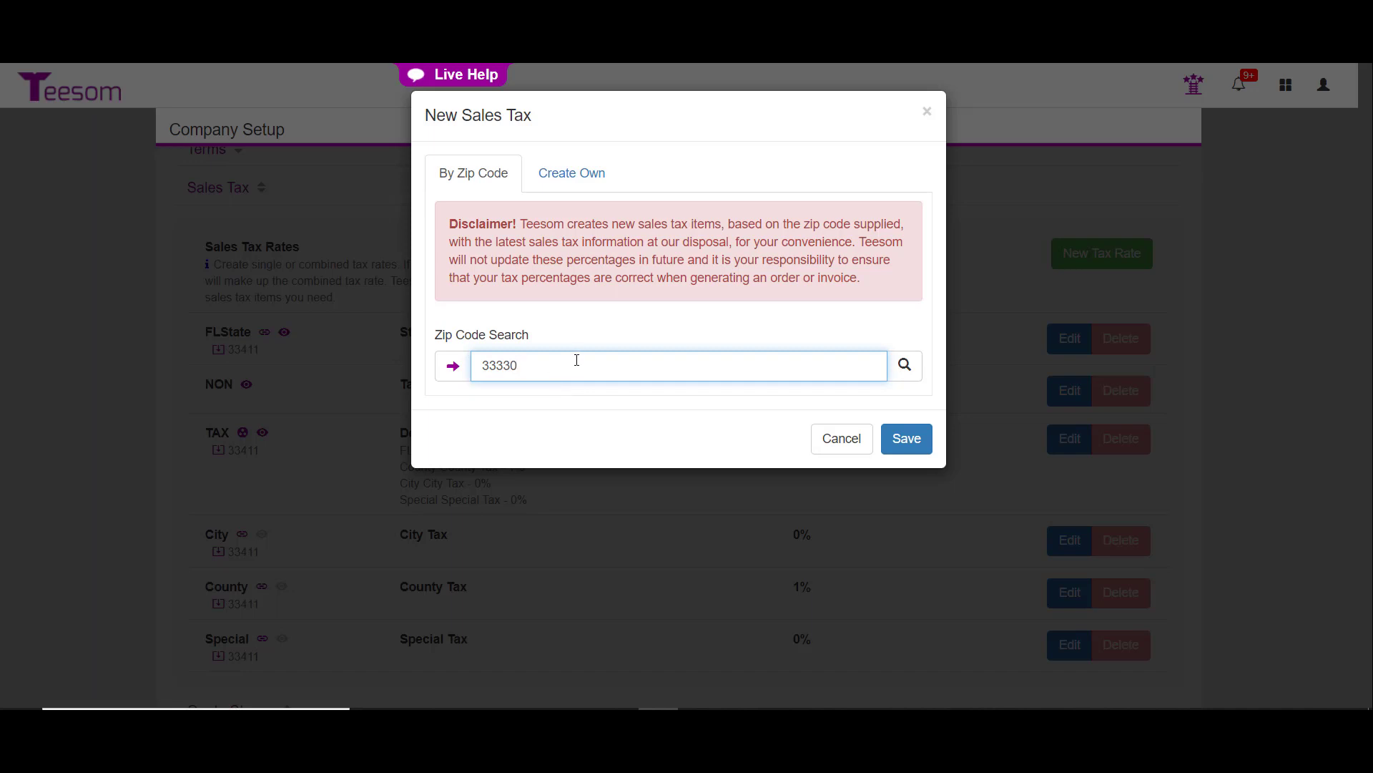
{"action": "left_click", "coordinate": [907, 438]}
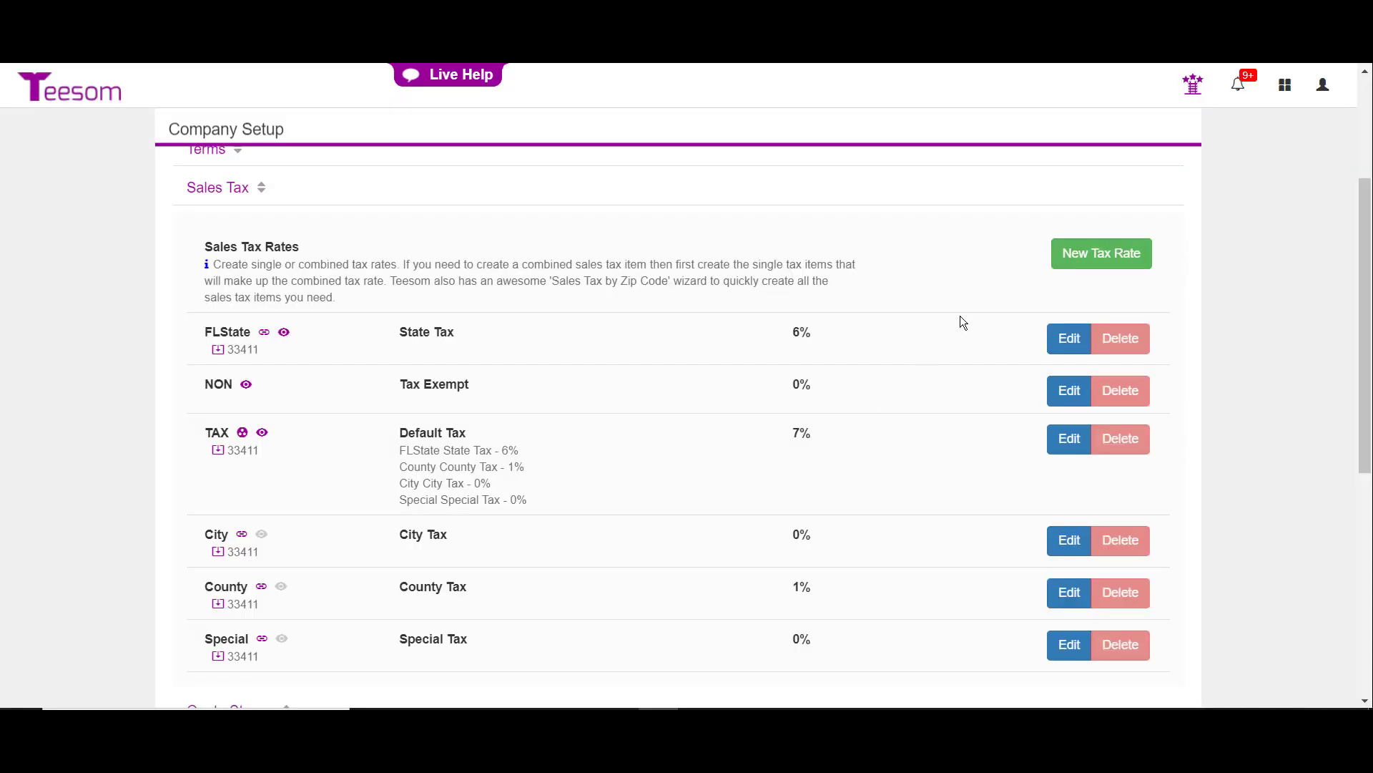
Try creating a custom single sales tax with code Tax1, description Sales Tax and rate 4.5, and cancel it.
{"action": "left_click", "coordinate": [1104, 261]}
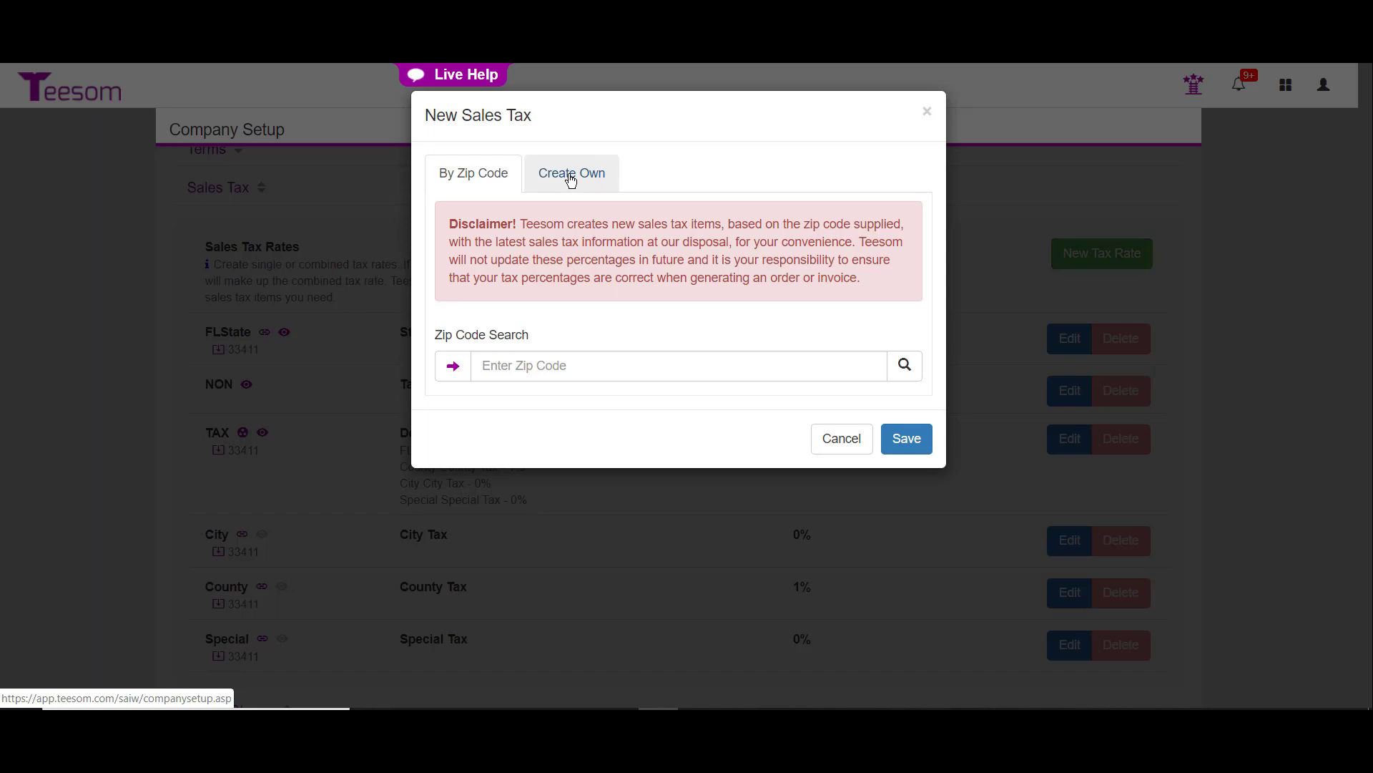
{"action": "left_click", "coordinate": [571, 180]}
{"action": "left_click", "coordinate": [483, 258]}
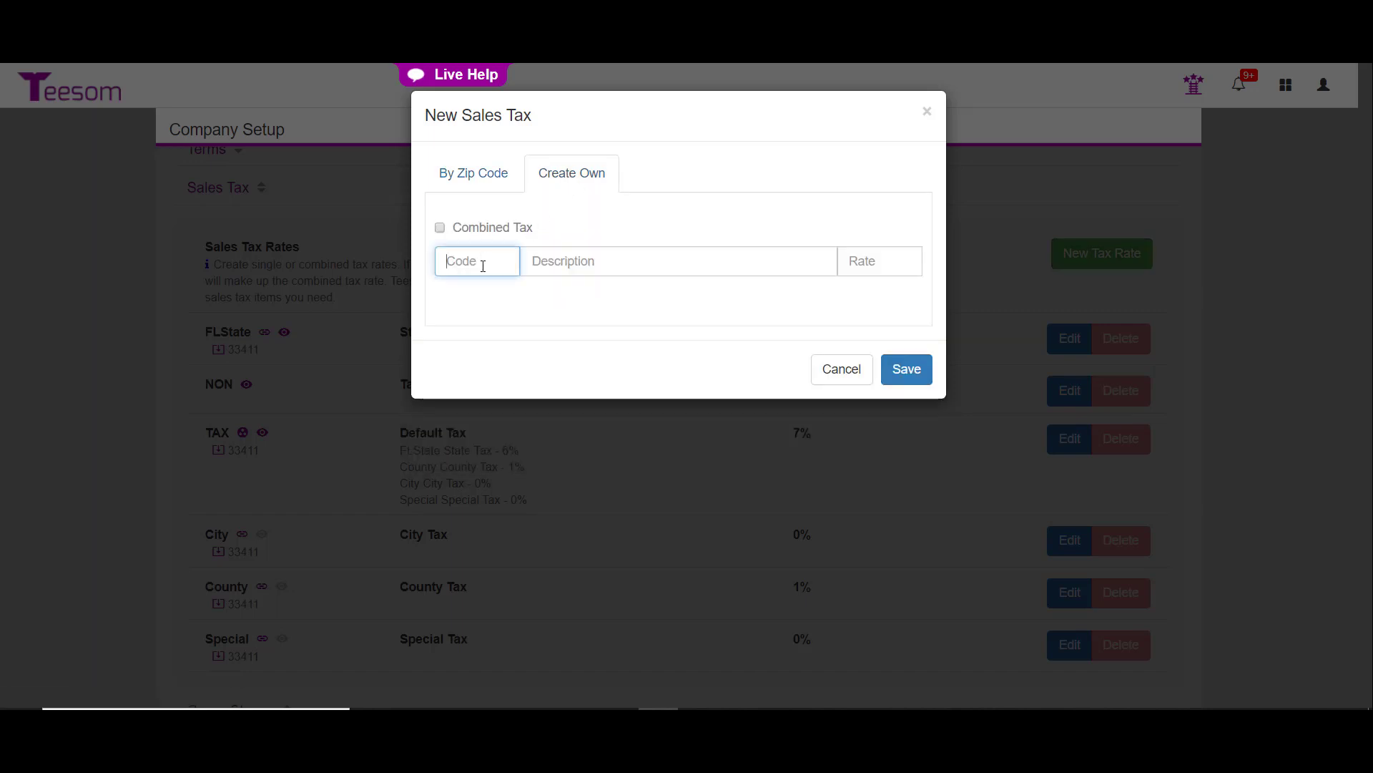
{"action": "type", "text": "Tax1"}
{"action": "key", "text": "Tab"}
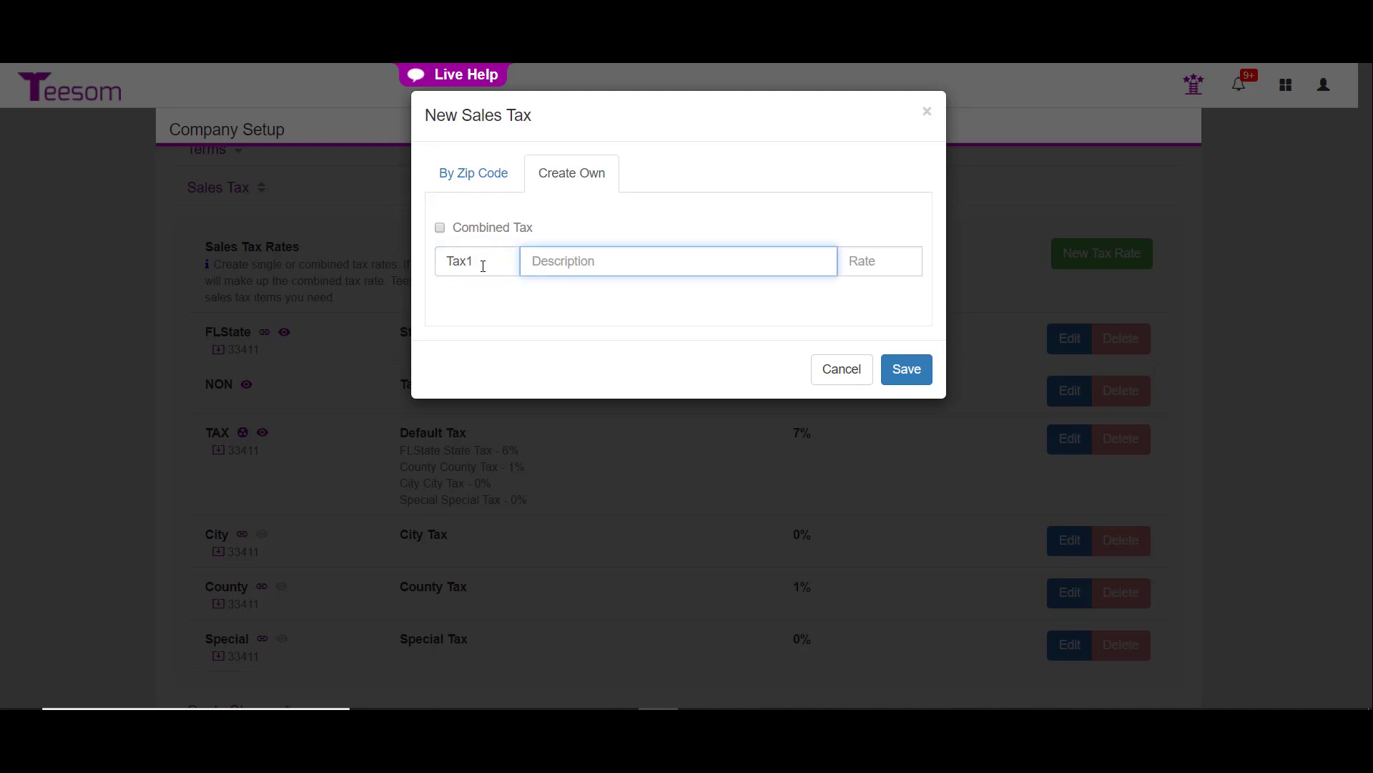
{"action": "type", "text": "Sales Tax"}
{"action": "left_click", "coordinate": [902, 259]}
{"action": "type", "text": "4"}
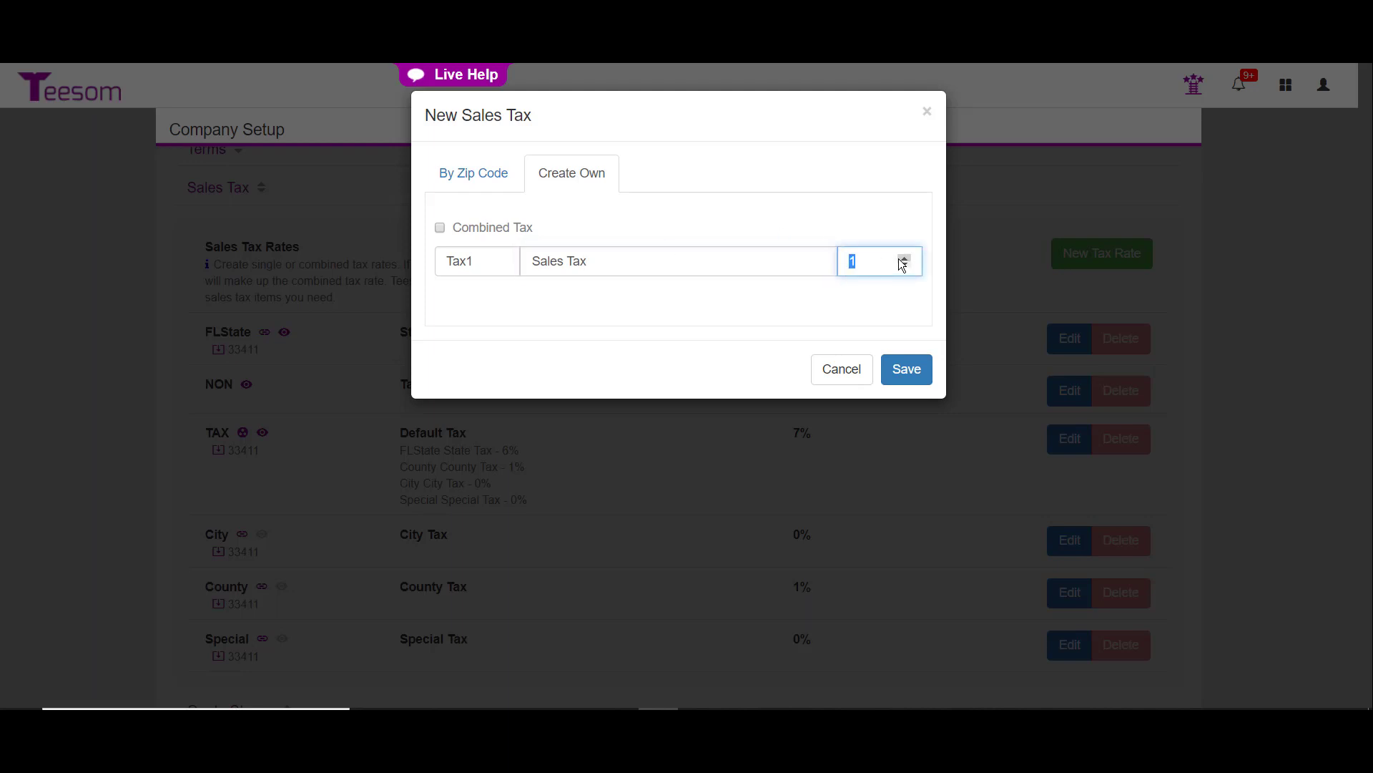
{"action": "type", "text": ".5"}
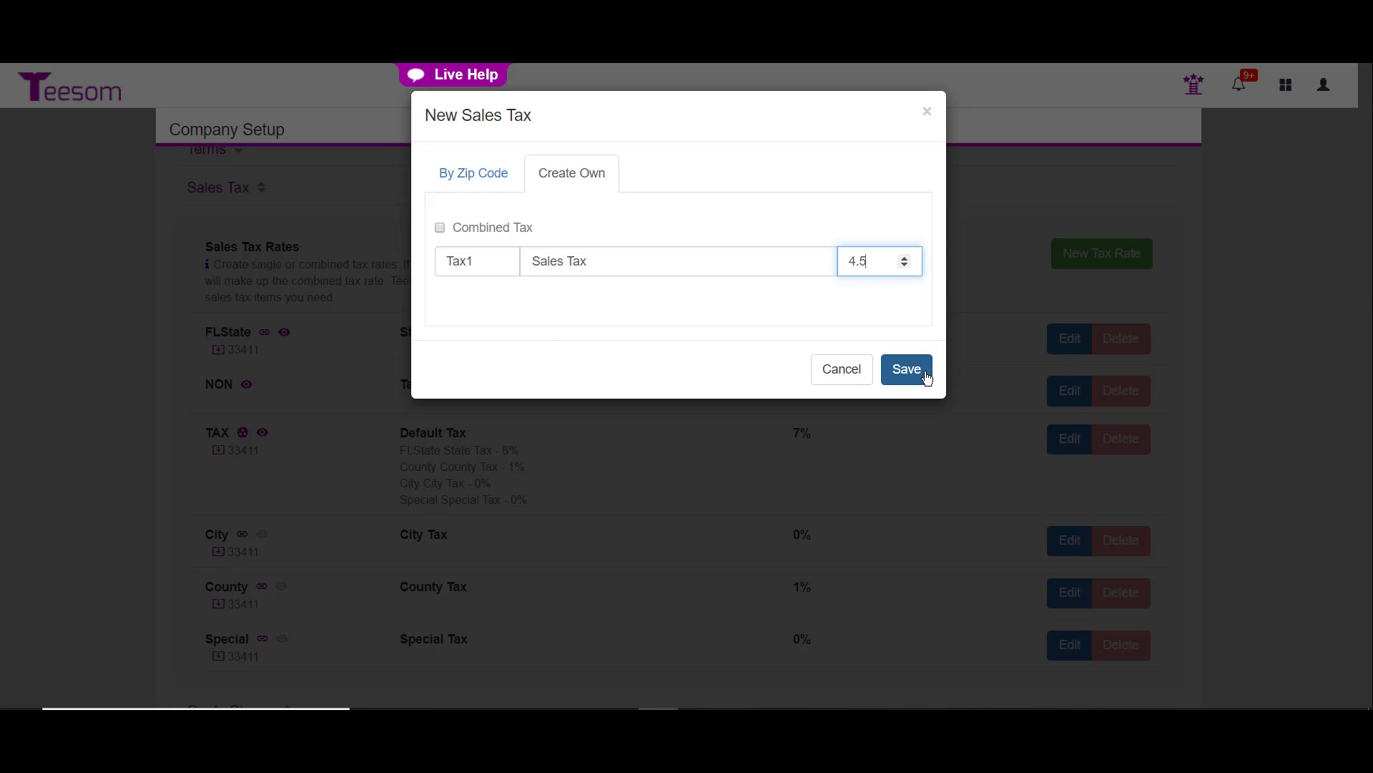
{"action": "left_click", "coordinate": [850, 377]}
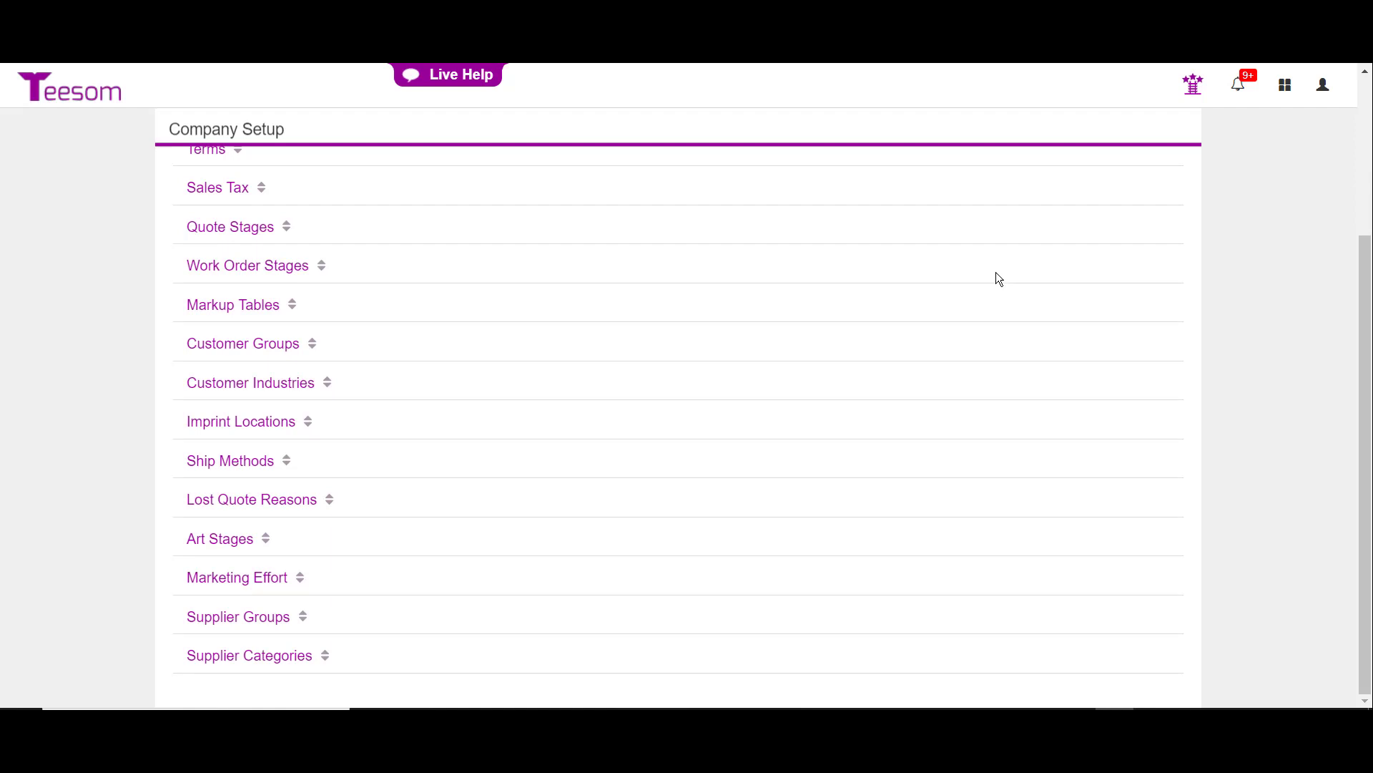
Expand the quote stages and set the Addressing Queries stage's color to light violet-blue (RGB 128, 128, 255).
{"action": "left_click", "coordinate": [236, 227]}
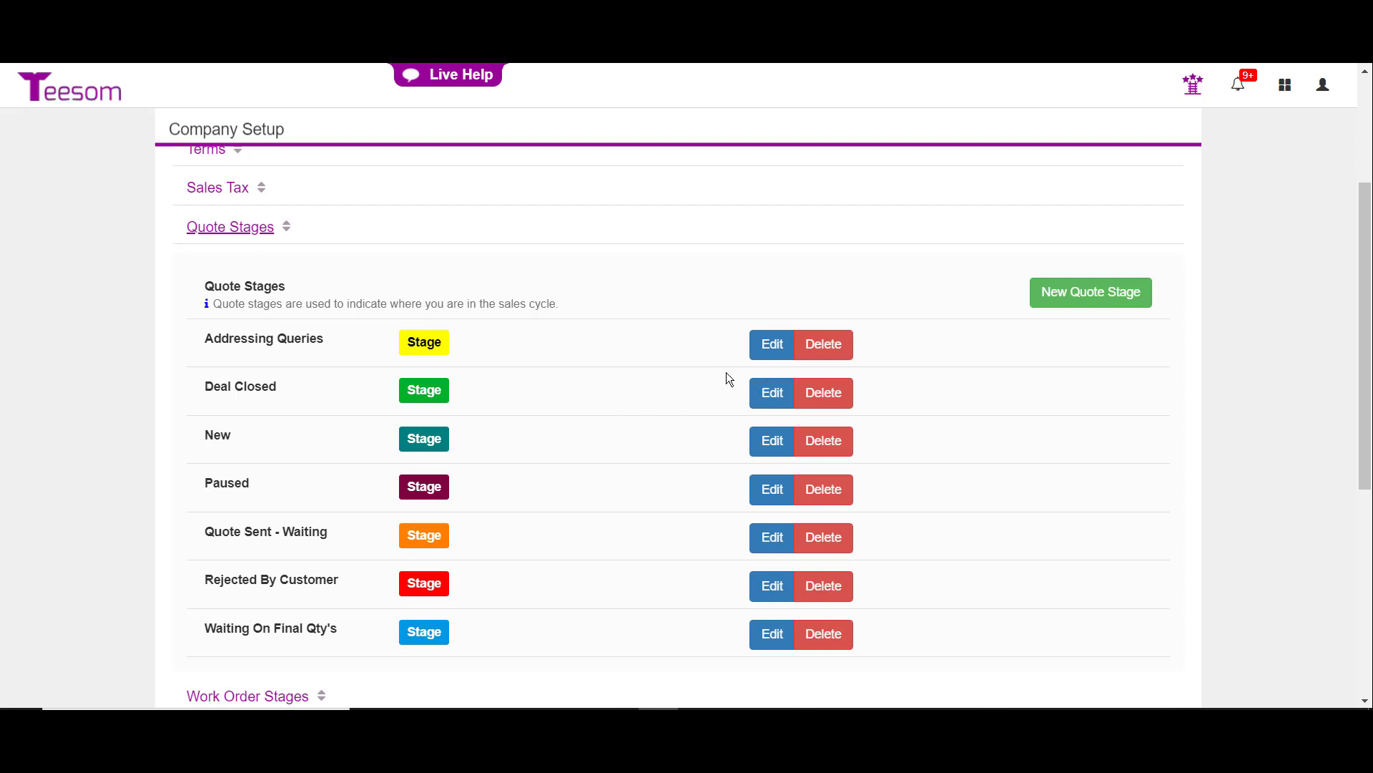
{"action": "left_click", "coordinate": [766, 353]}
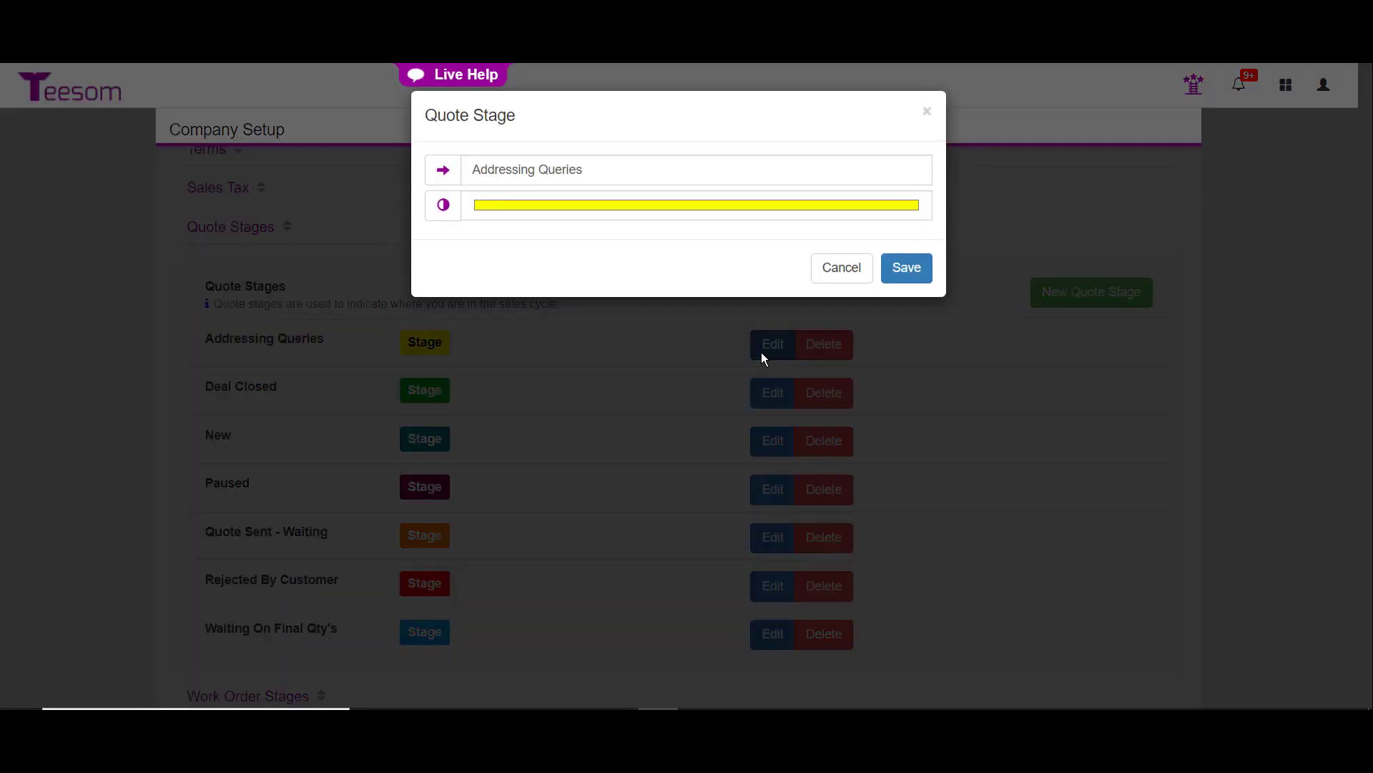
{"action": "left_click", "coordinate": [626, 207]}
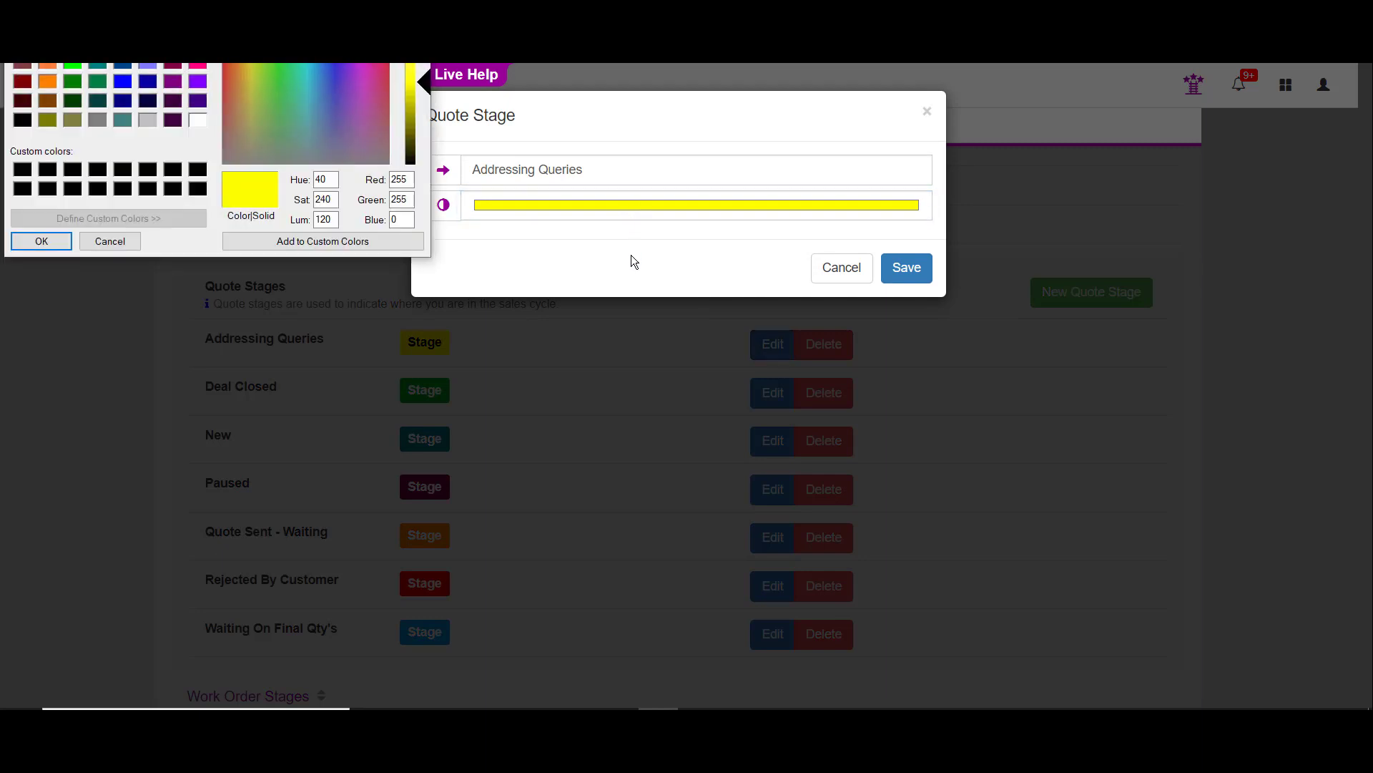
{"action": "left_click", "coordinate": [147, 65]}
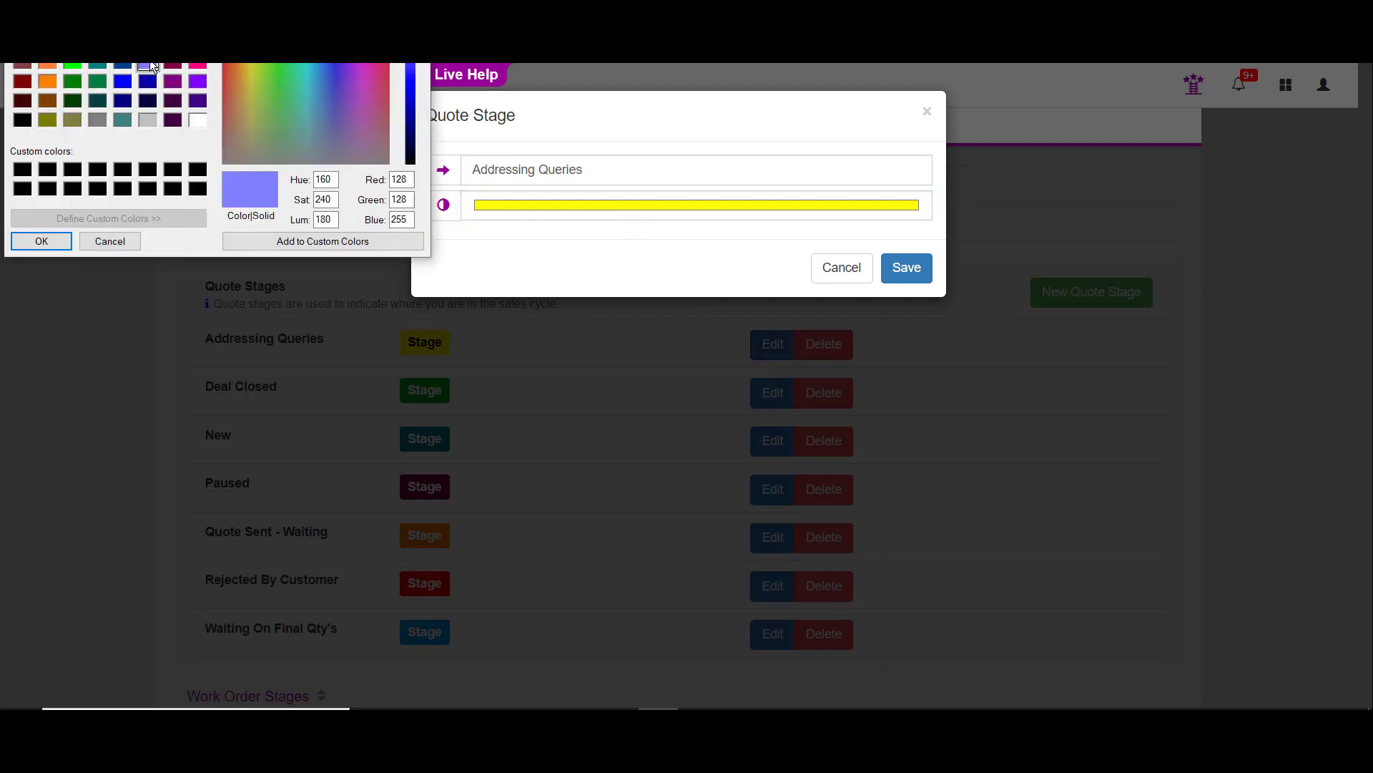
{"action": "left_click", "coordinate": [40, 243]}
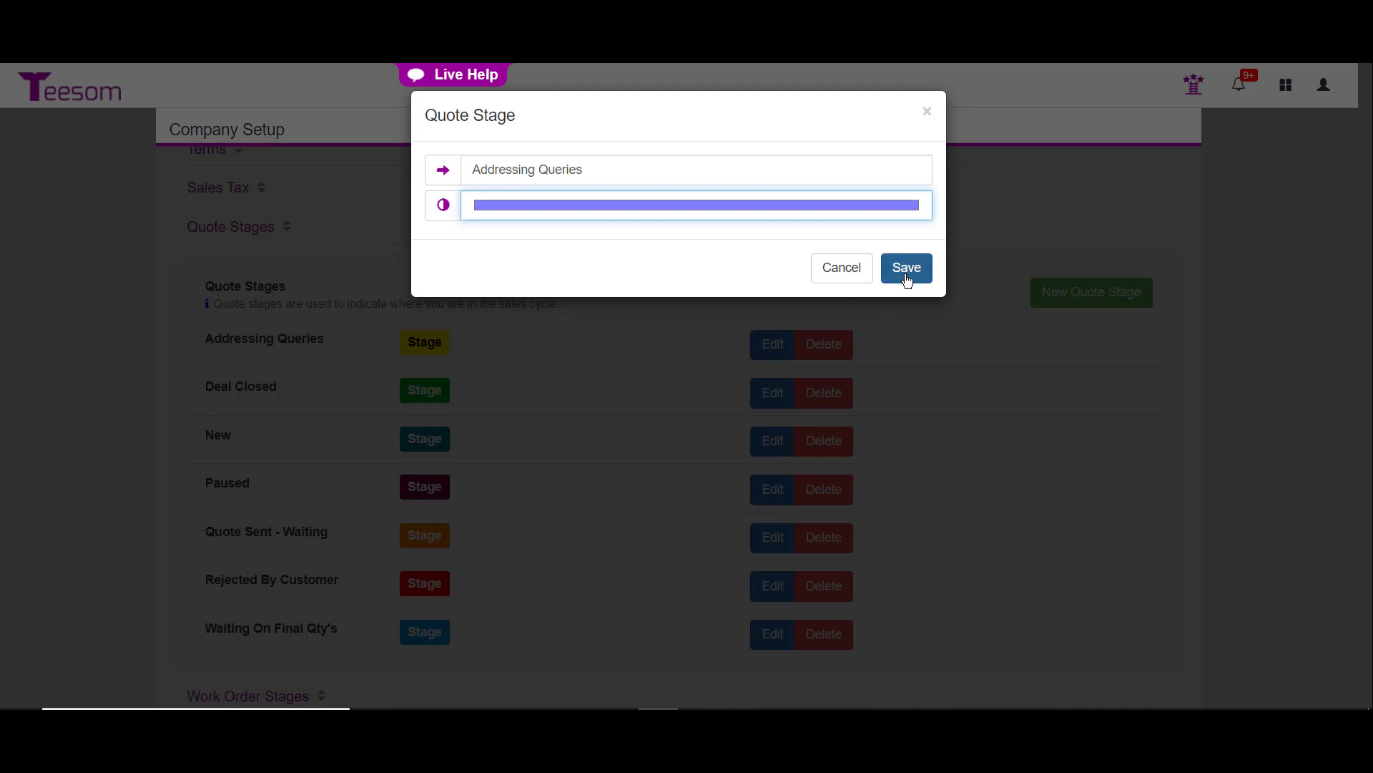
Change the description of the quote stage being edited to Addressing Questions.
{"action": "triple_click", "coordinate": [608, 169]}
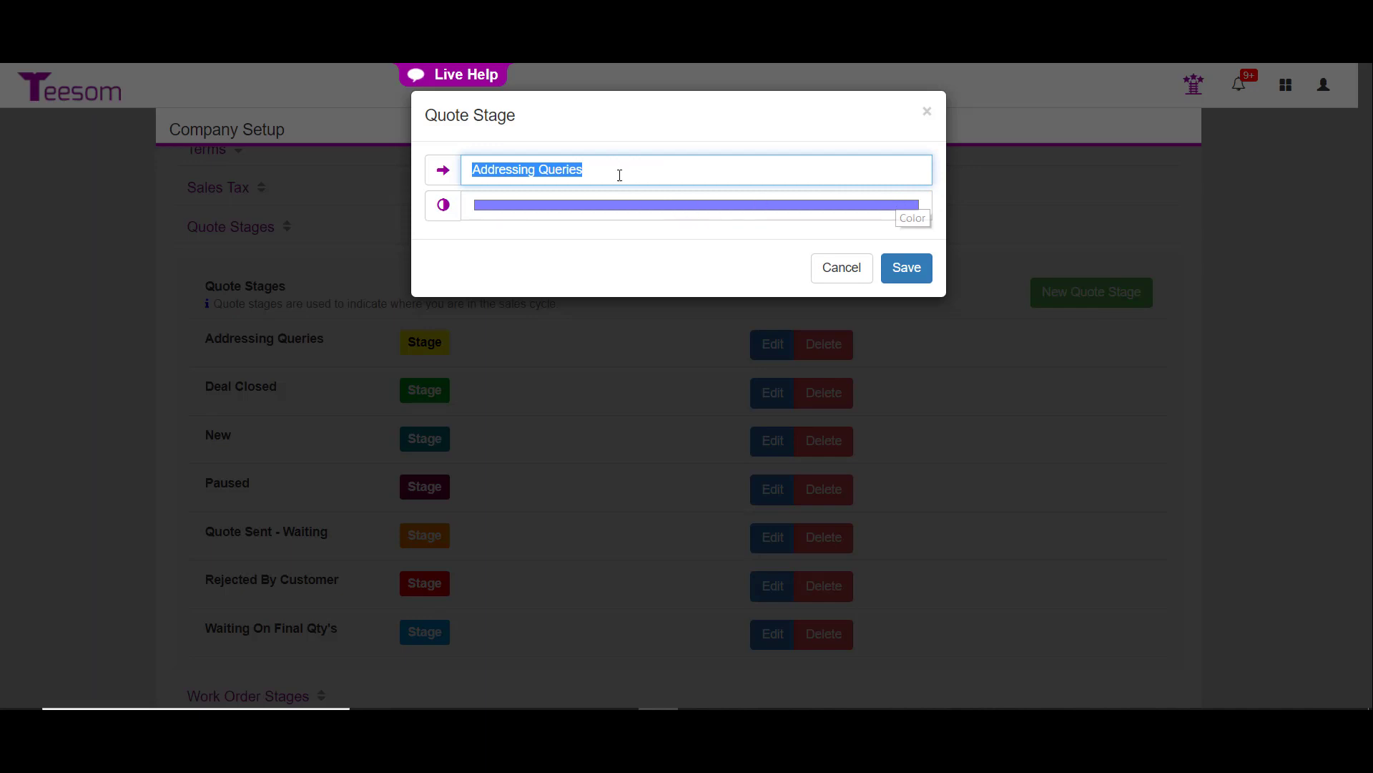
{"action": "left_click", "coordinate": [659, 160]}
{"action": "key", "text": "BackSpace"}
{"action": "key", "text": "BackSpace"}
{"action": "key", "text": "BackSpace"}
{"action": "key", "text": "BackSpace"}
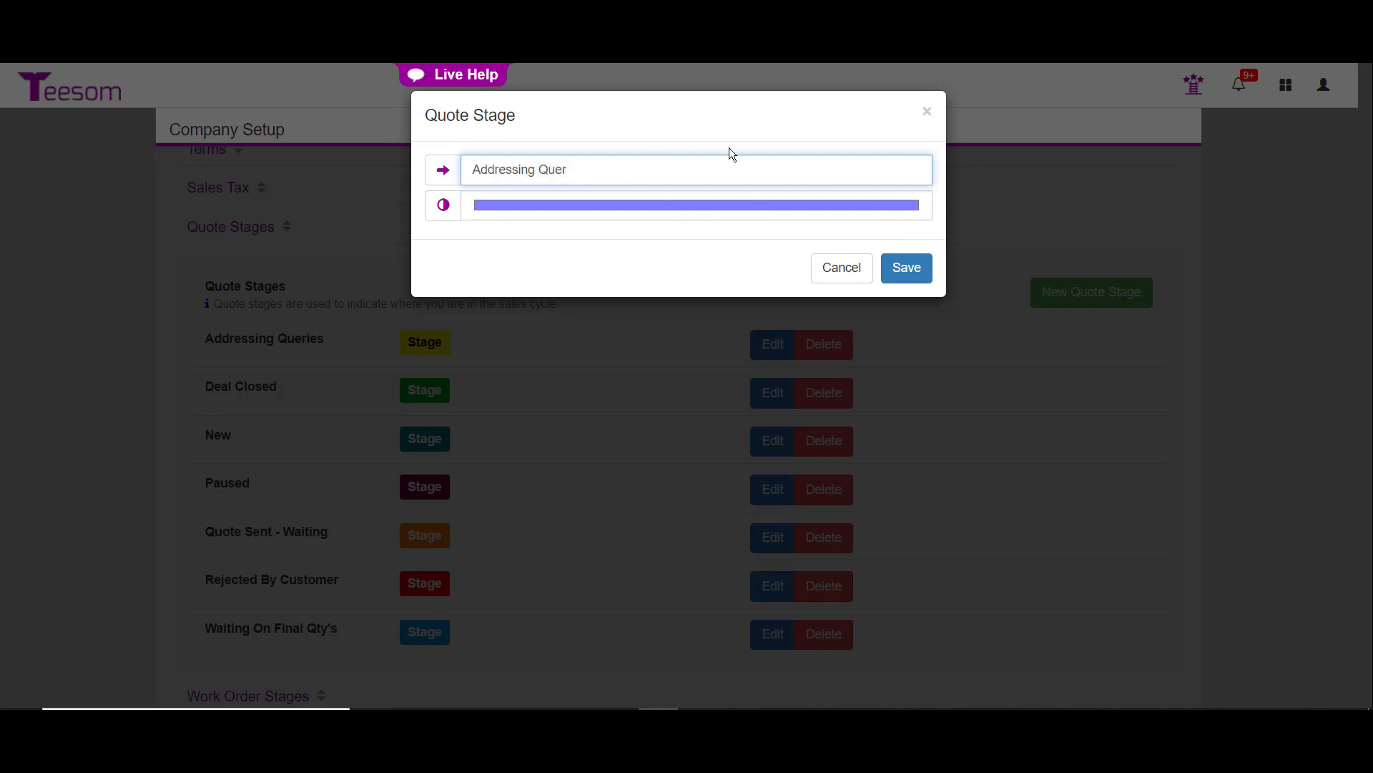
{"action": "type", "text": "stions"}
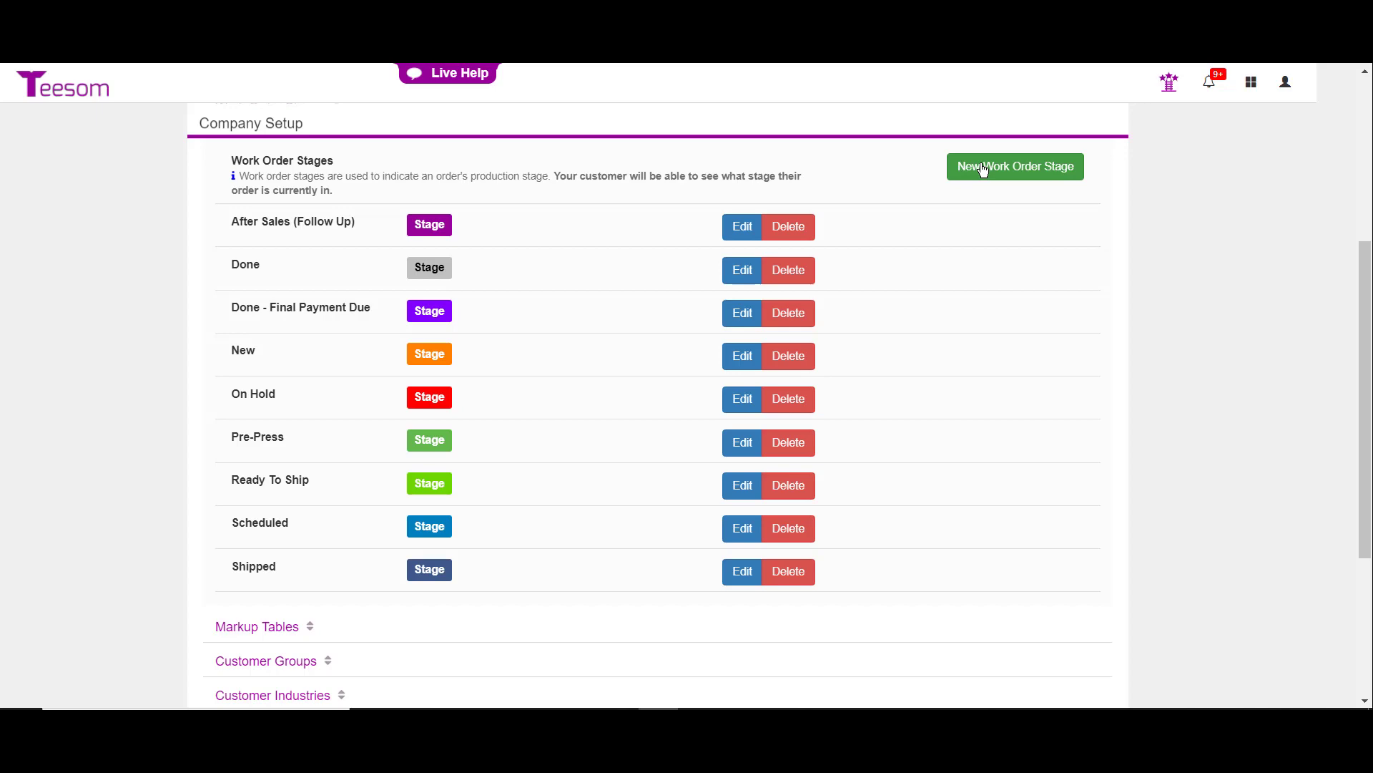
Add a work order stage named At Outsourced Vendor with a dark navy color.
{"action": "left_click", "coordinate": [983, 169]}
{"action": "left_click", "coordinate": [656, 159]}
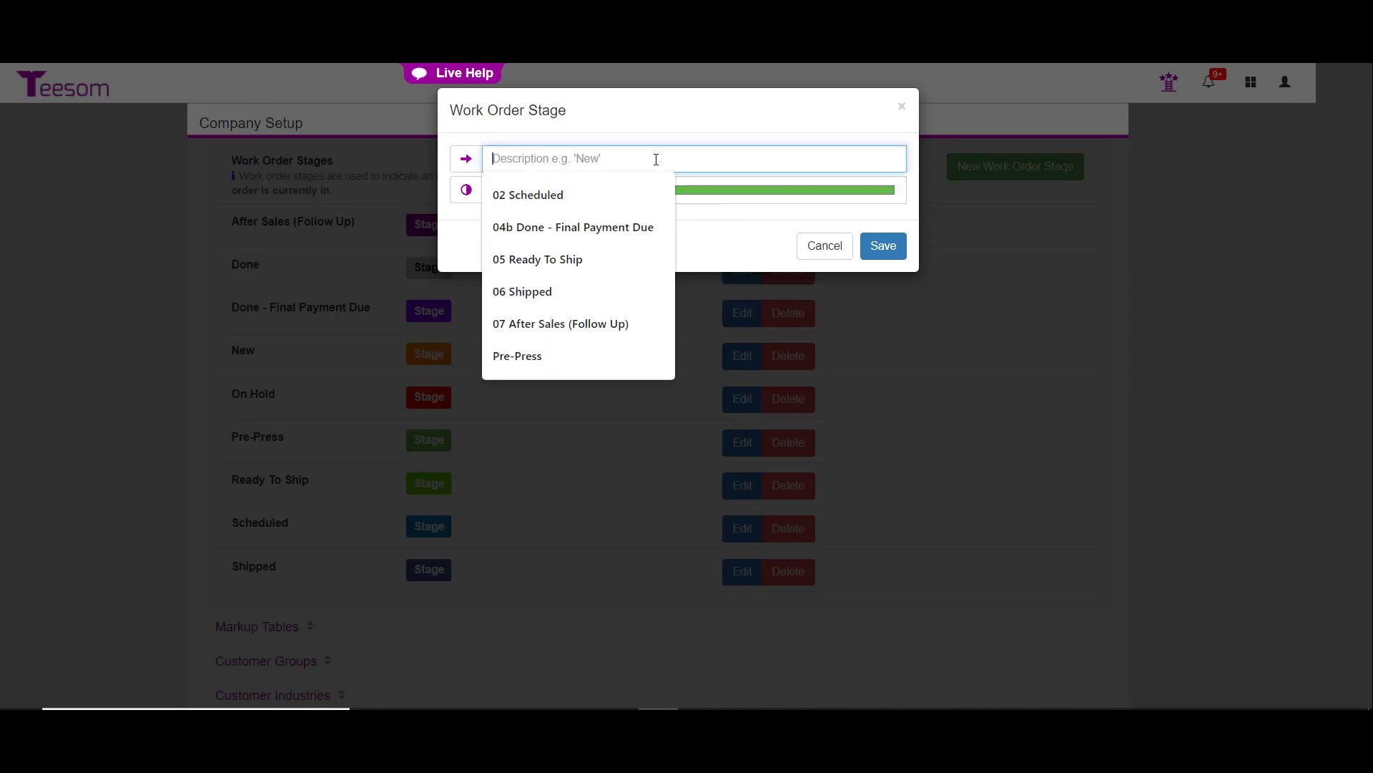
{"action": "type", "text": "Af Oursourc"}
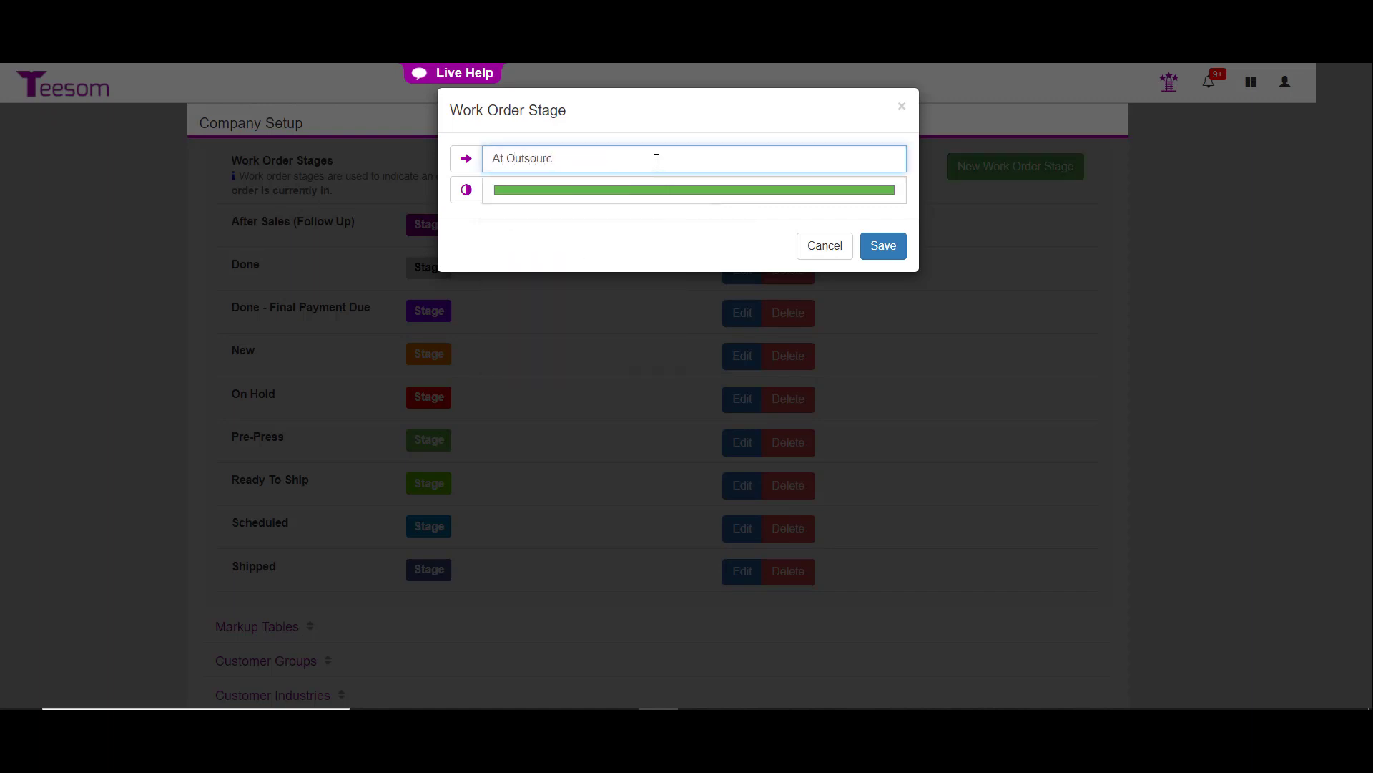
{"action": "type", "text": "ed Vendor"}
{"action": "left_click", "coordinate": [648, 188]}
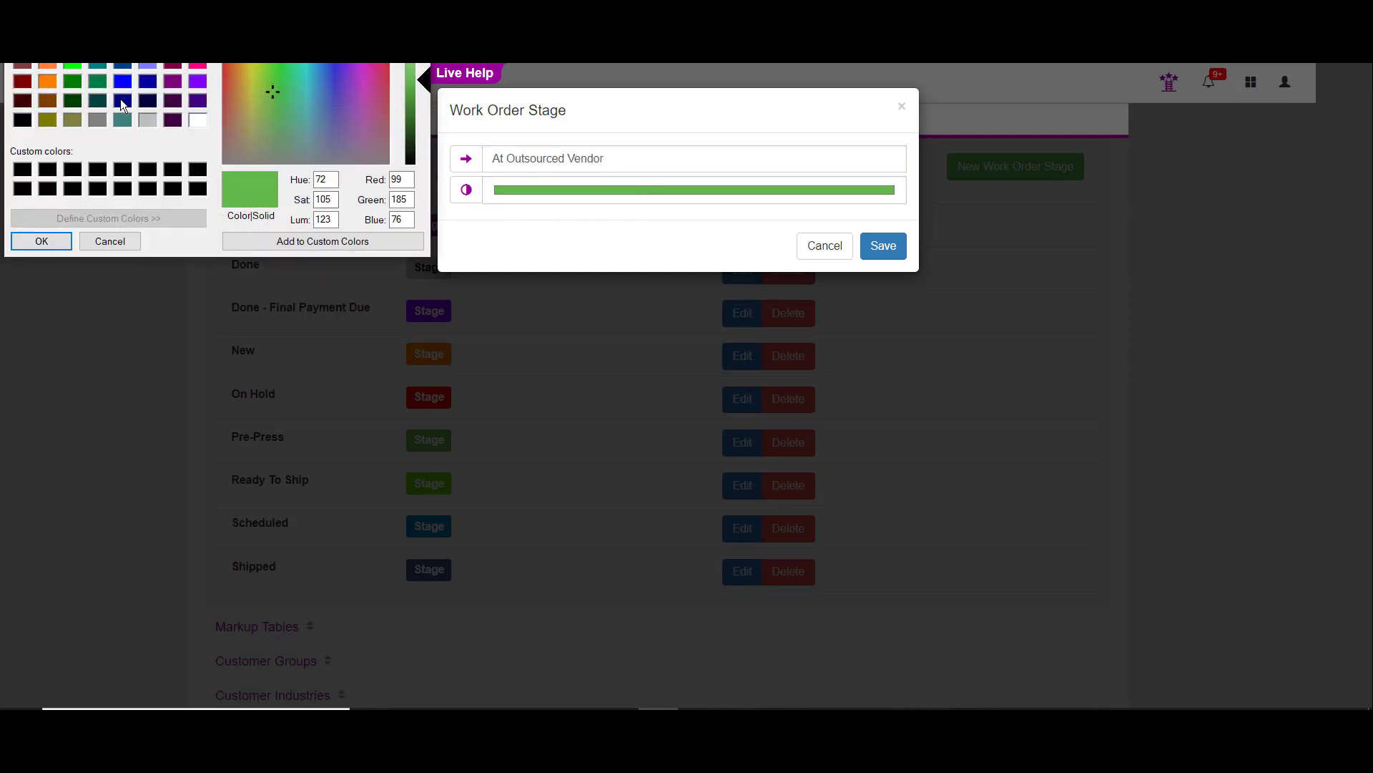
{"action": "left_click", "coordinate": [148, 101]}
{"action": "left_click", "coordinate": [44, 240]}
{"action": "left_click", "coordinate": [897, 255]}
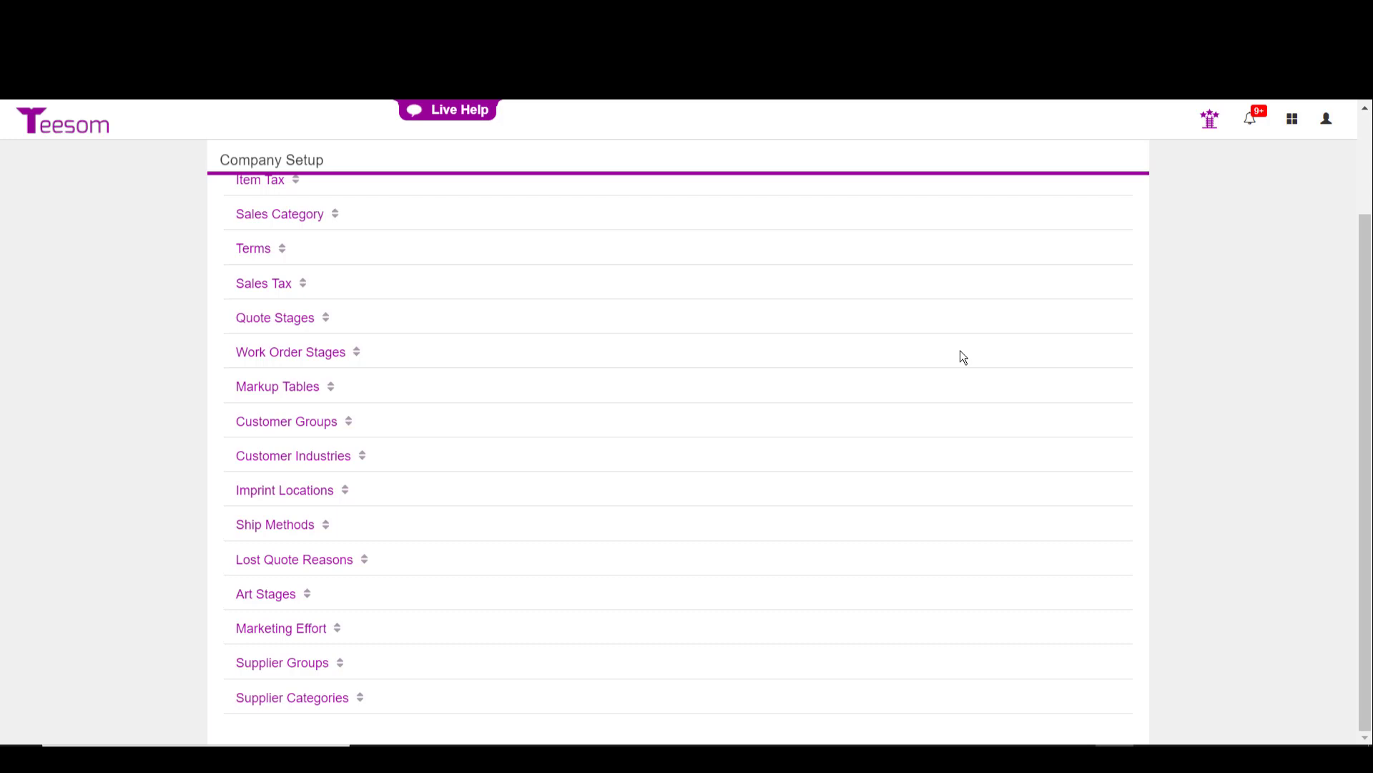
Expand the markup tables and review the rows of the 30% profit table.
{"action": "left_click", "coordinate": [252, 388]}
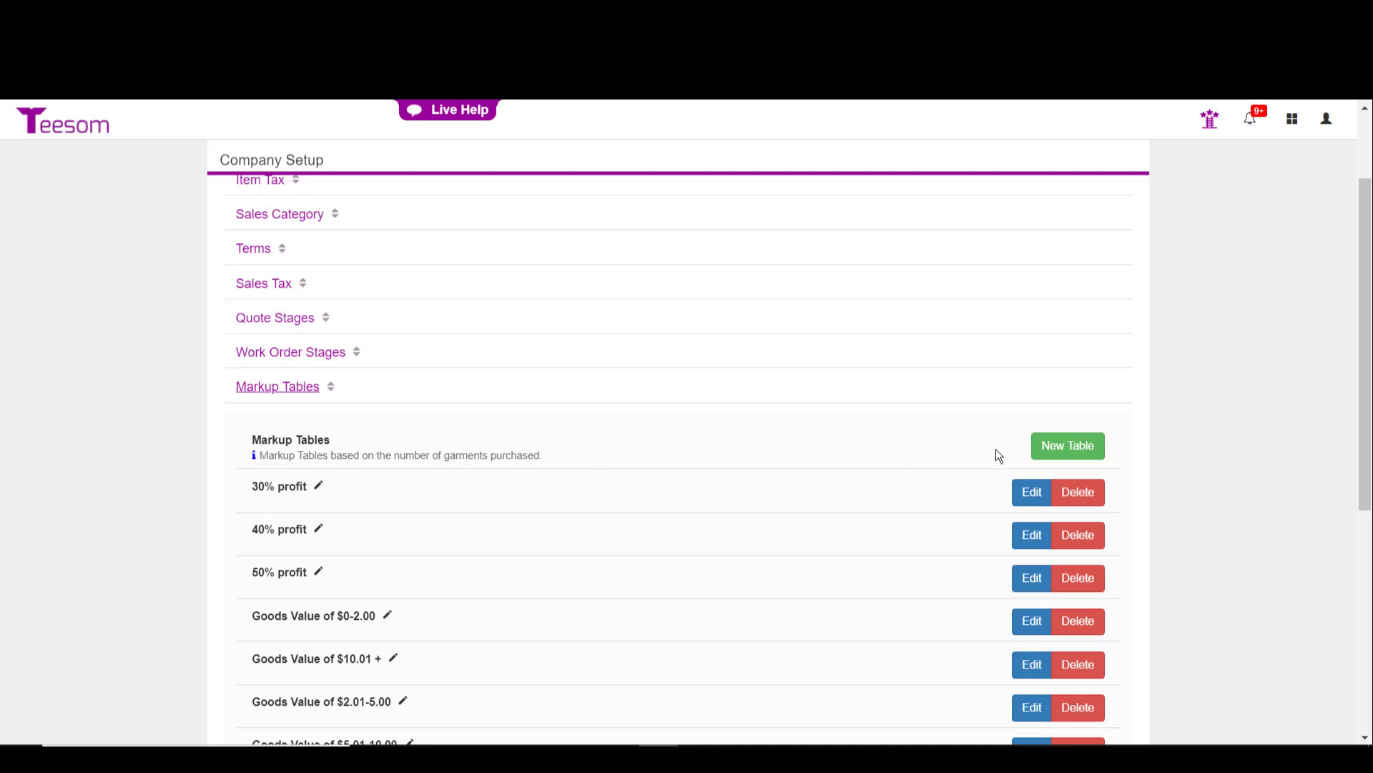
{"action": "left_click", "coordinate": [1031, 493]}
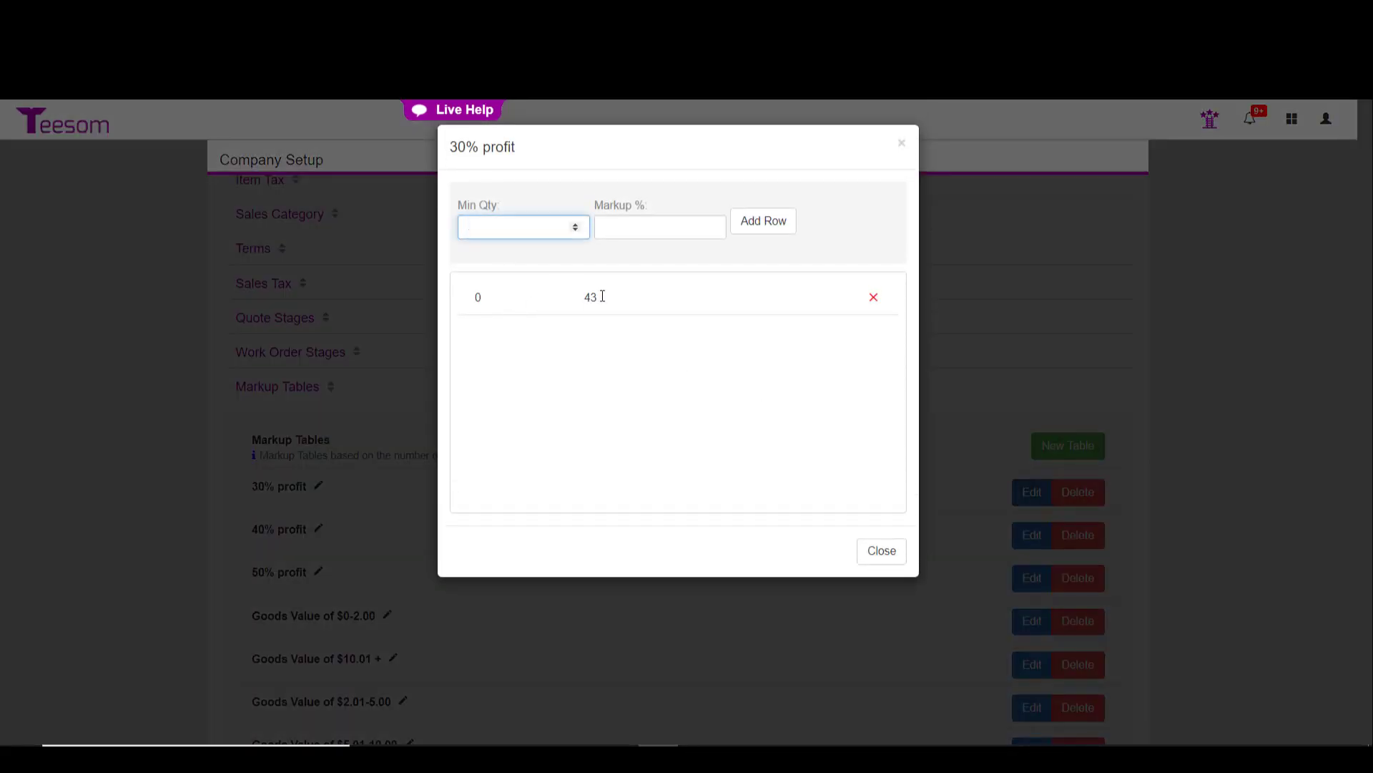
{"action": "left_click", "coordinate": [886, 552]}
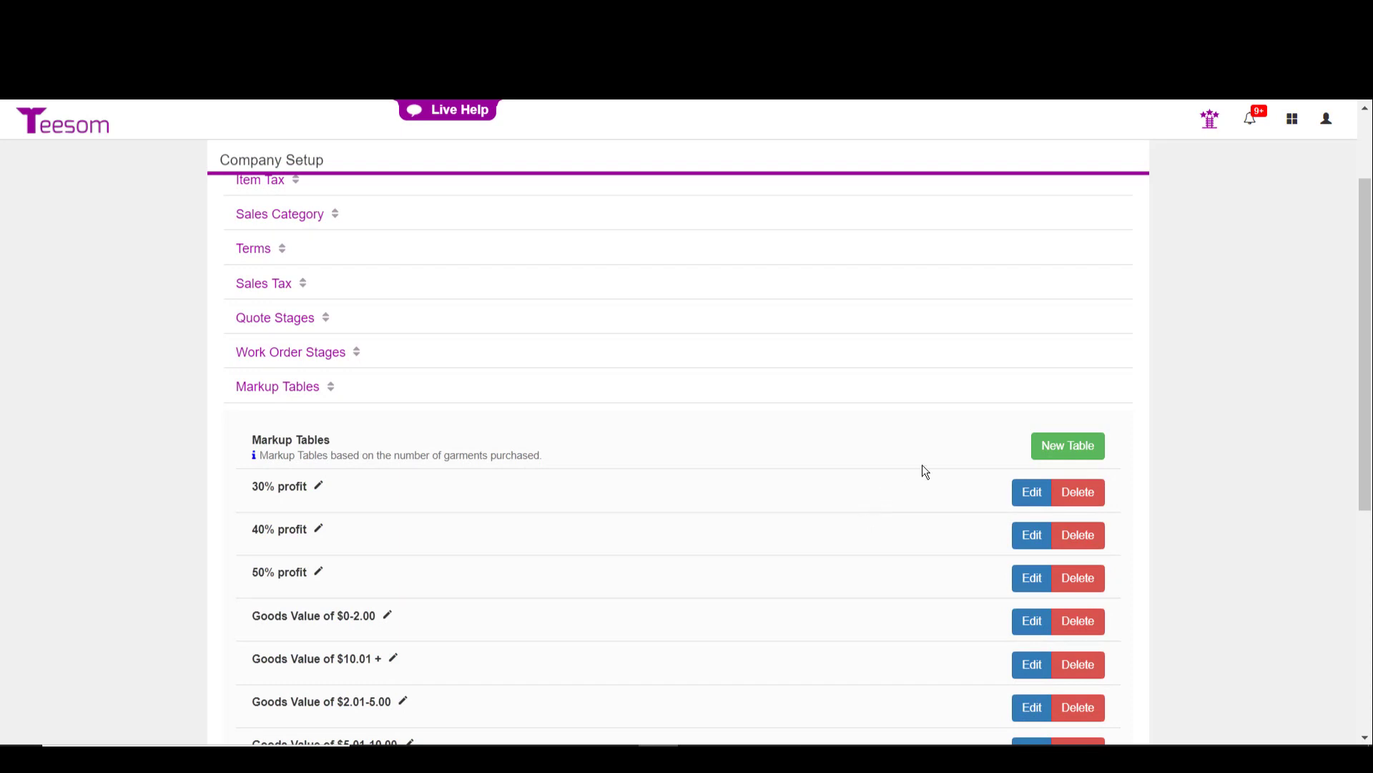
Create a markup table named 60% Profit with a row for minimum quantity 0 and markup 150%.
{"action": "left_click", "coordinate": [1075, 443]}
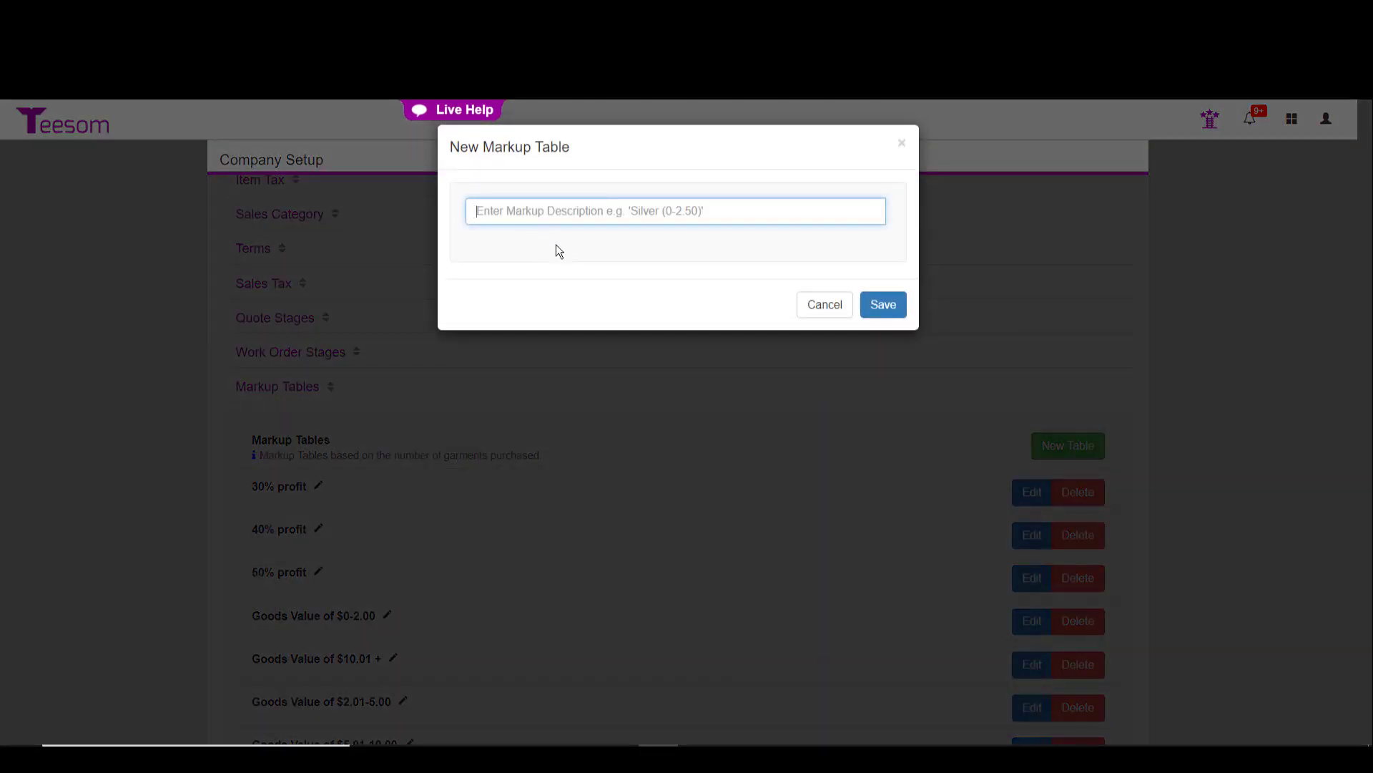
{"action": "type", "text": "60% Profit"}
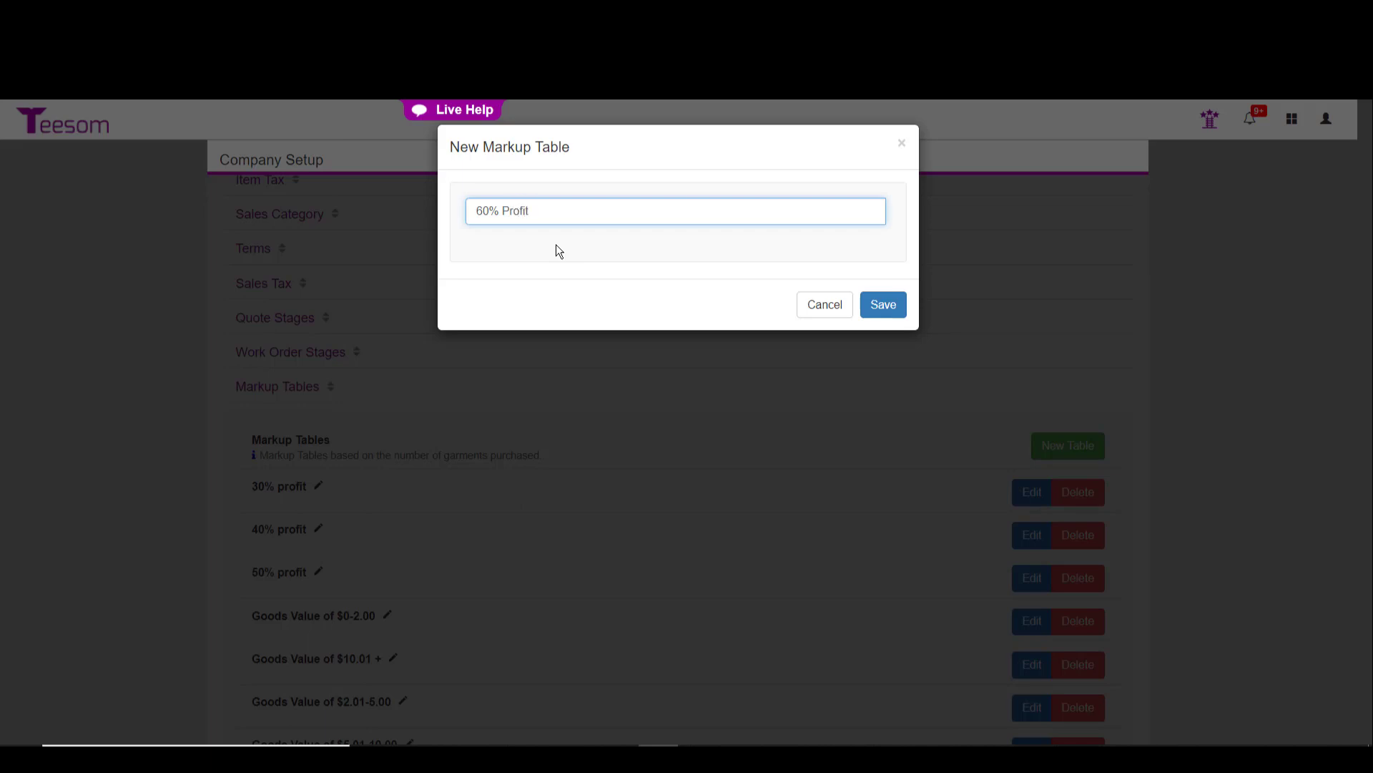
{"action": "left_click", "coordinate": [894, 307]}
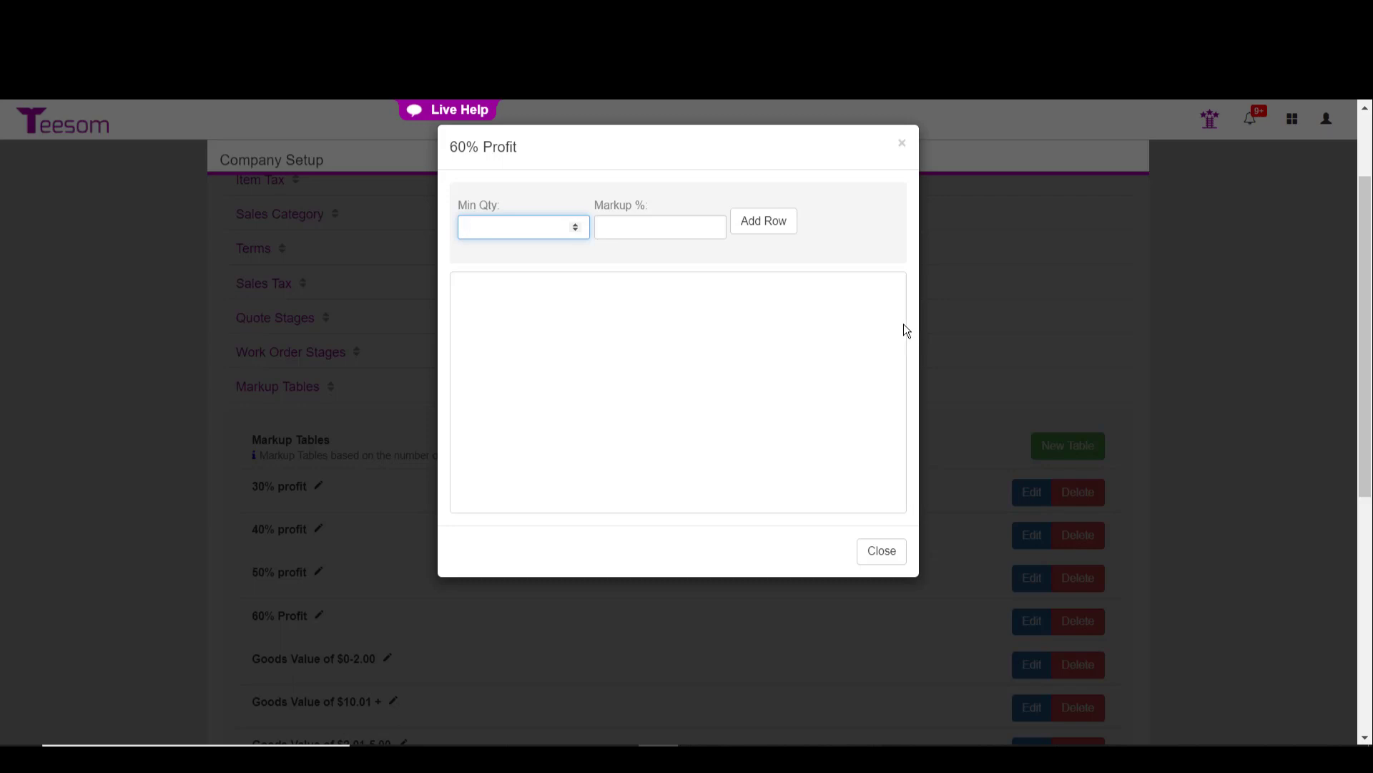
{"action": "type", "text": "0"}
{"action": "key", "text": "Tab"}
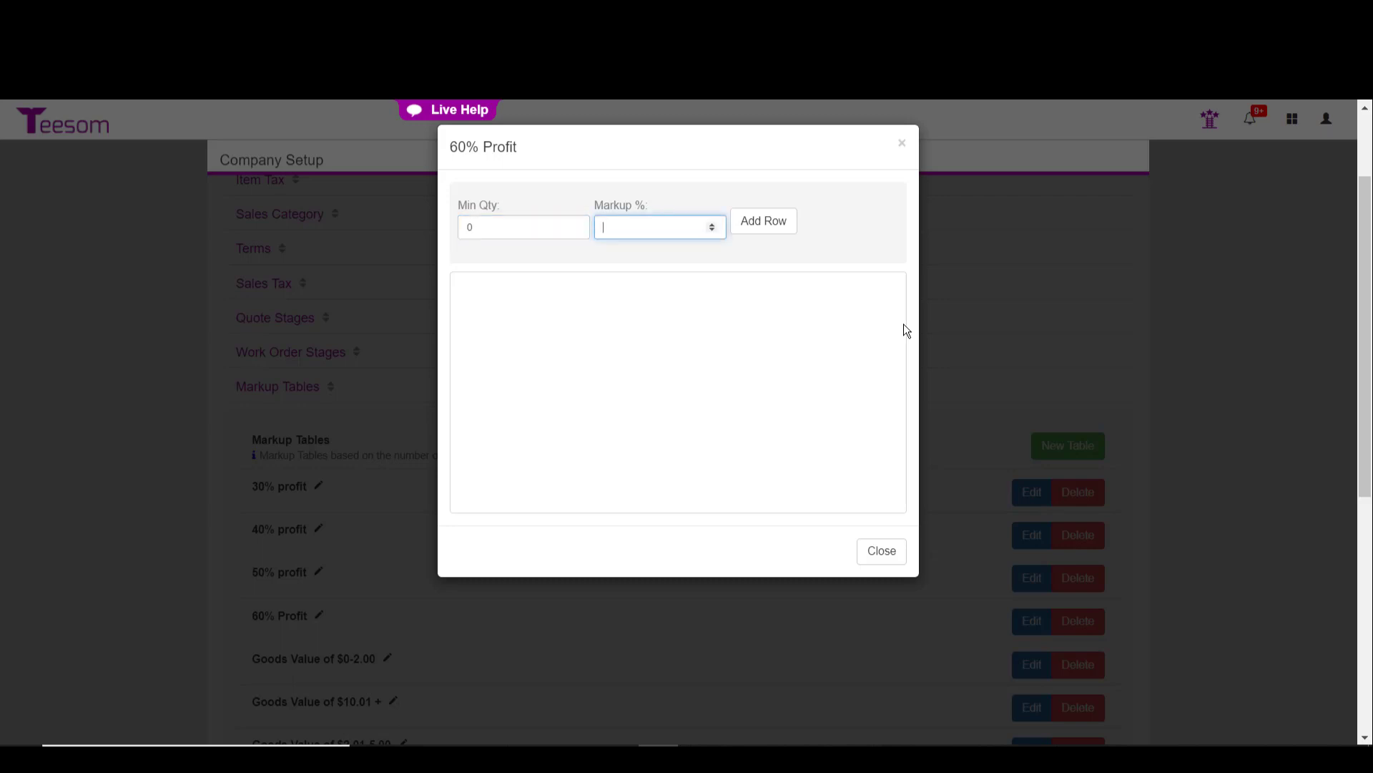
{"action": "type", "text": "150"}
{"action": "left_click", "coordinate": [764, 220]}
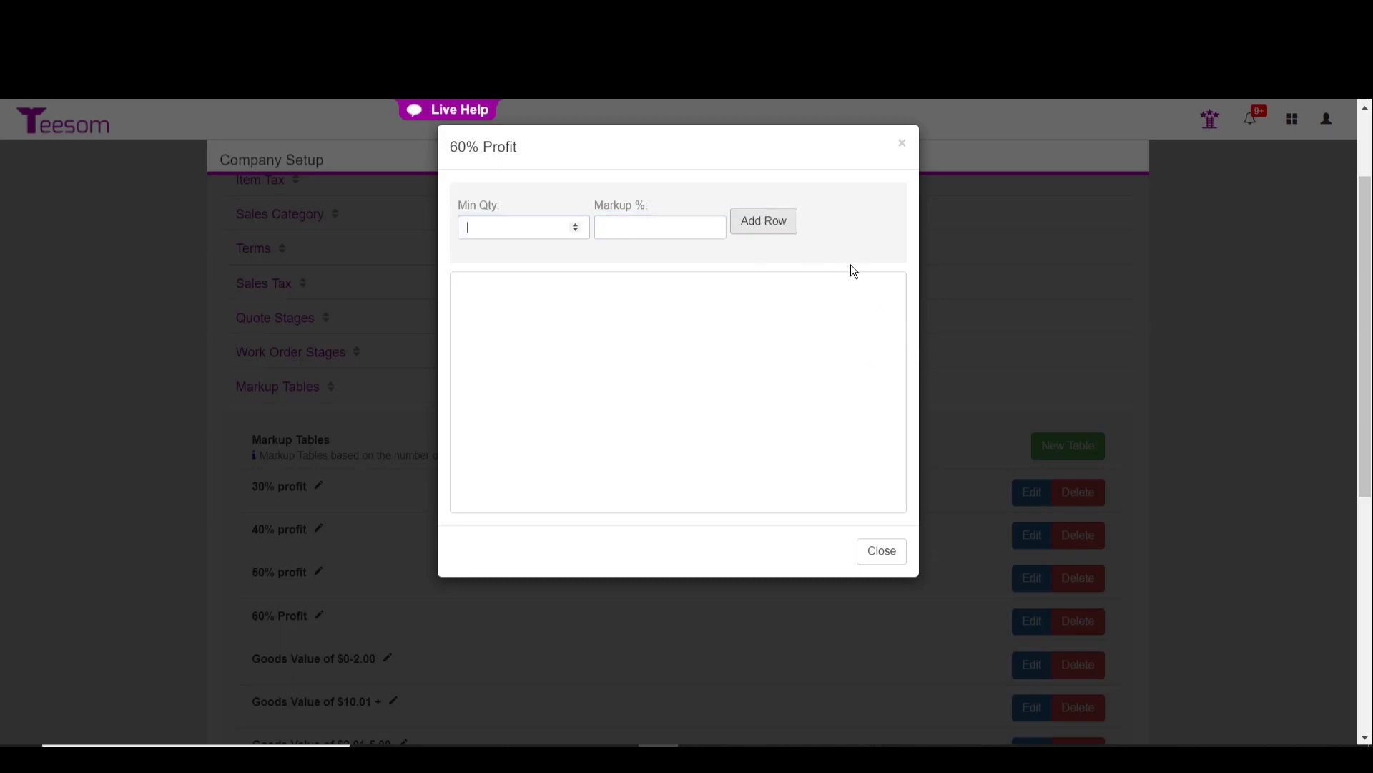
{"action": "left_click", "coordinate": [889, 560]}
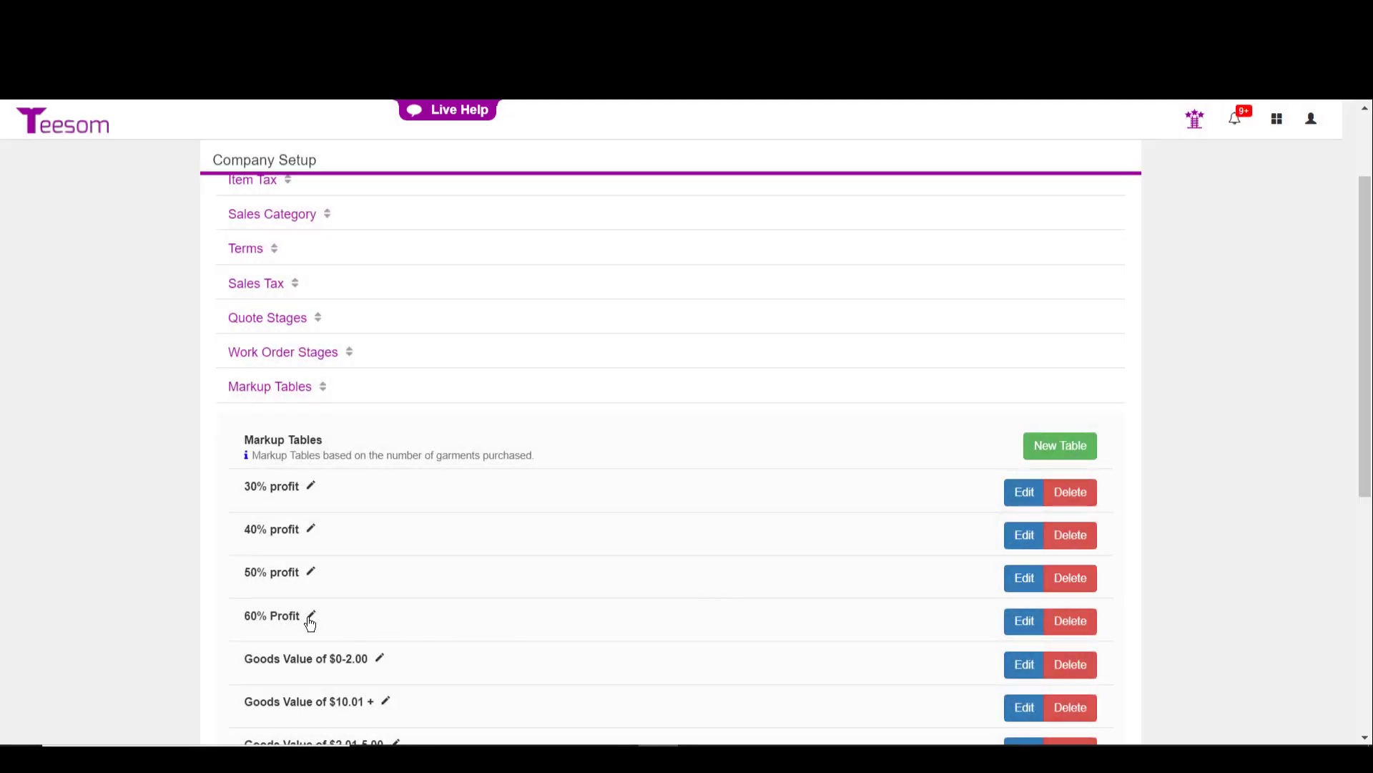
Check the rows of the 60% Profit markup table and view its description form, leaving the name as it is.
{"action": "left_click", "coordinate": [1018, 627]}
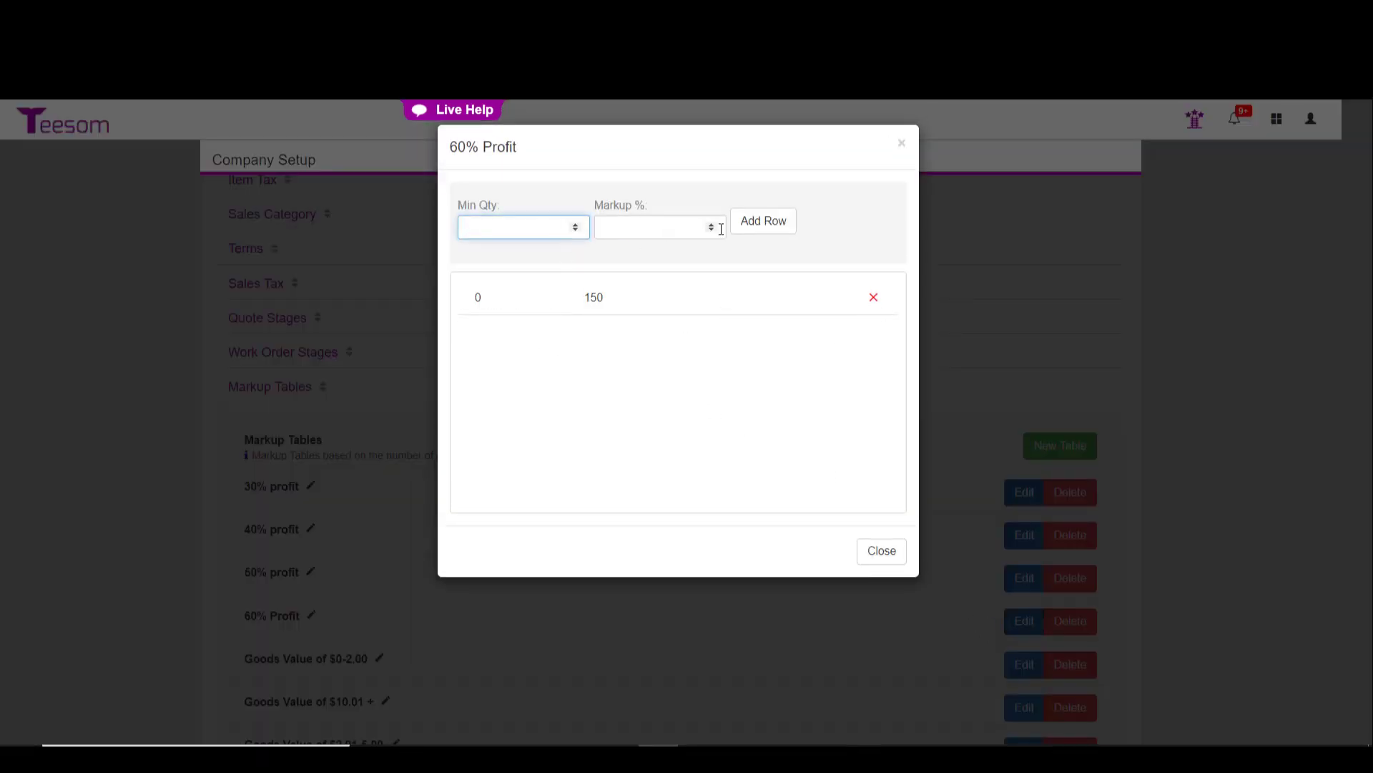
{"action": "left_click", "coordinate": [883, 550]}
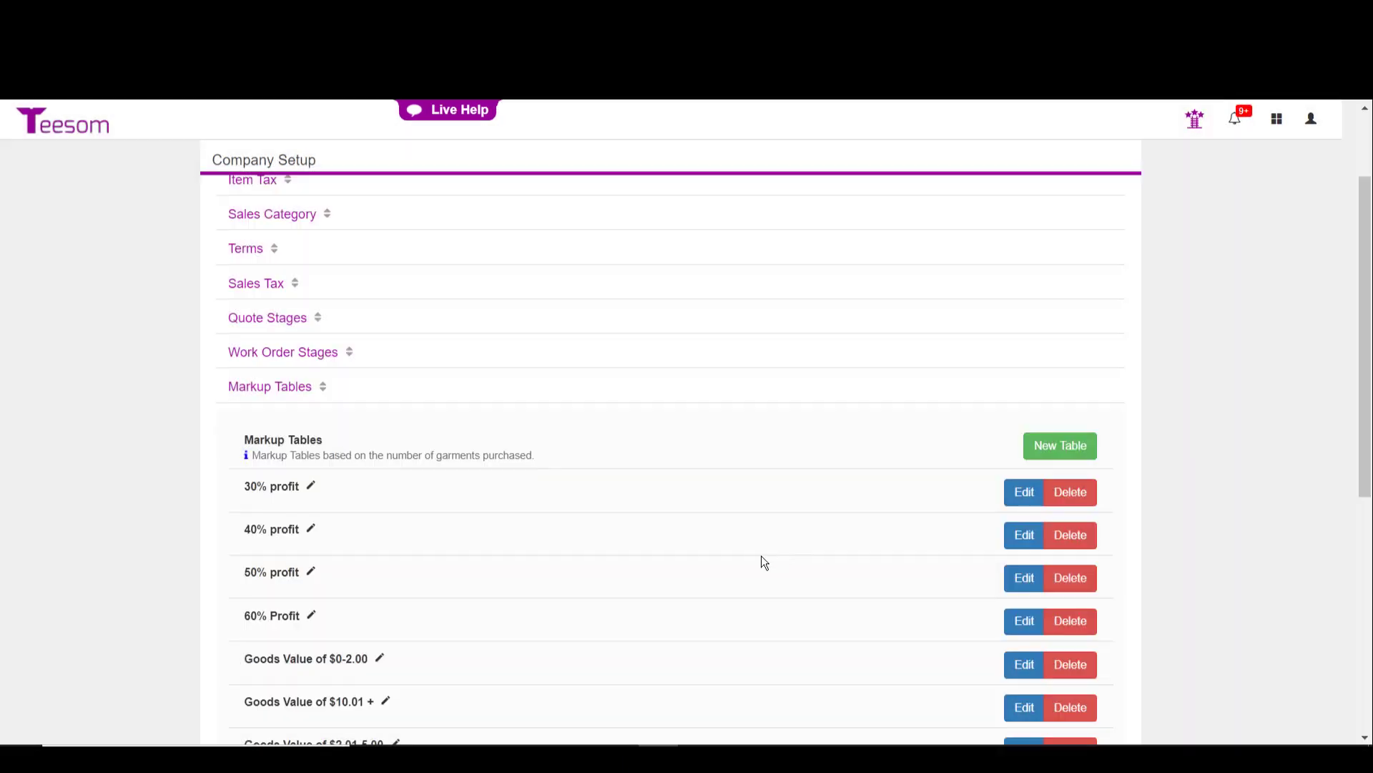
{"action": "left_click", "coordinate": [313, 616]}
{"action": "left_click_drag", "start_coordinate": [551, 211], "coordinate": [450, 200]}
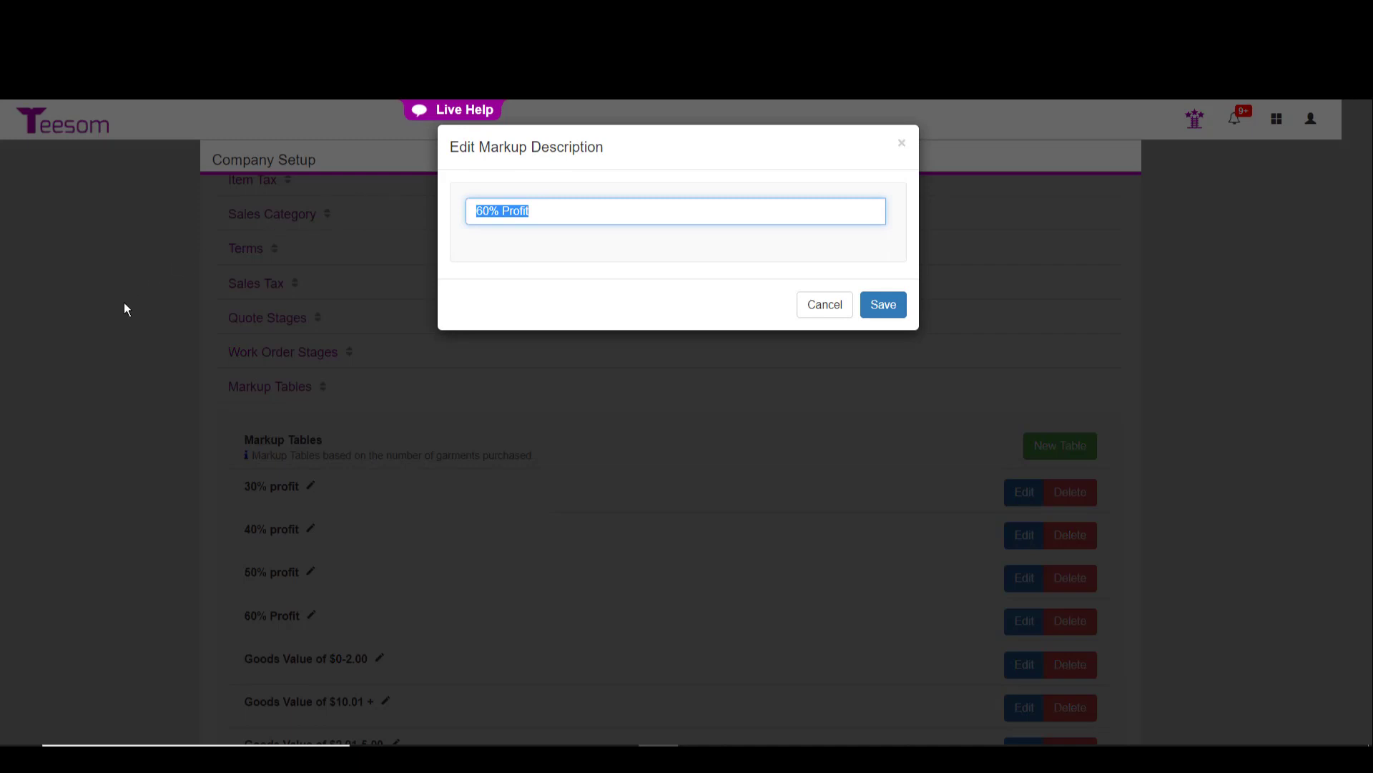
{"action": "left_click", "coordinate": [829, 304]}
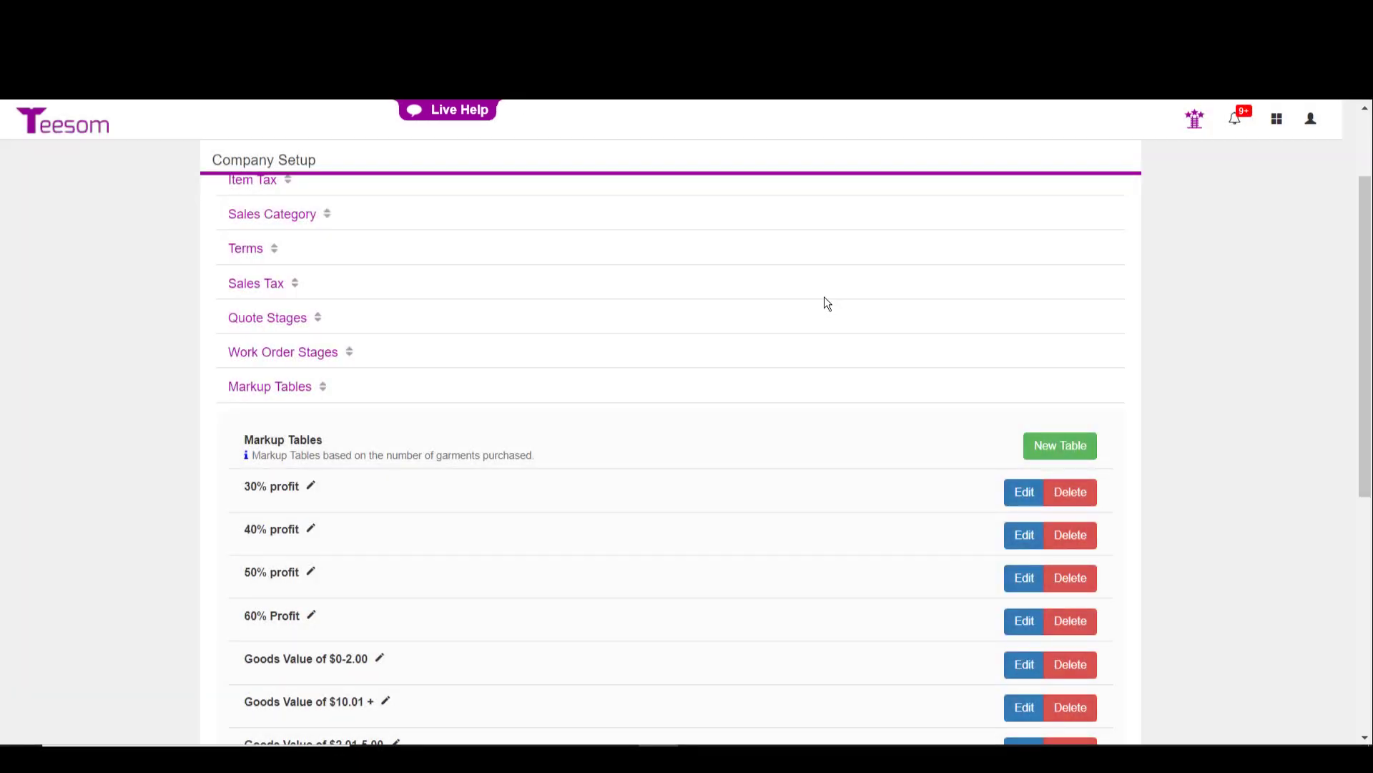
Review the quantity breaks and markup percentages in the New Customer Markup table.
{"action": "scroll", "coordinate": [730, 371], "scroll_direction": "down", "scroll_amount": 3}
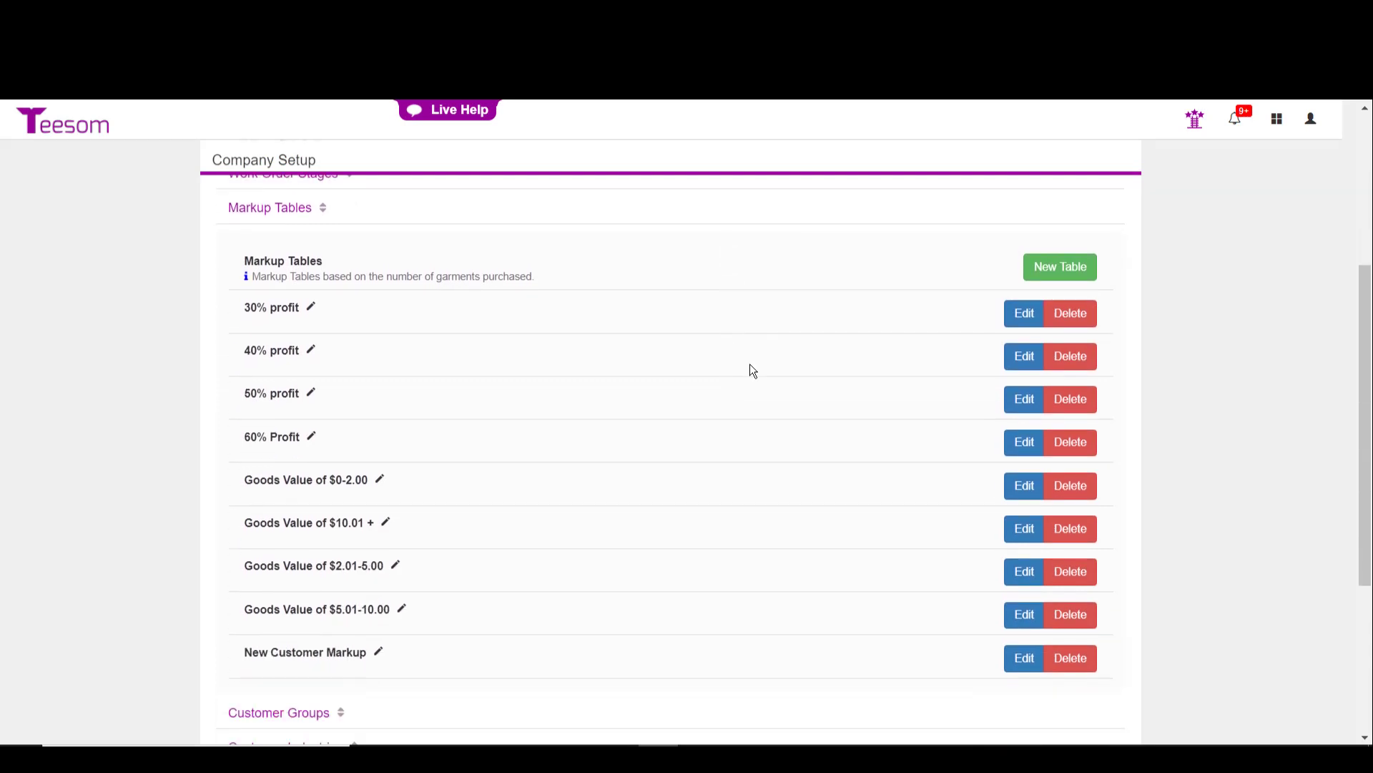
{"action": "left_click", "coordinate": [1024, 658]}
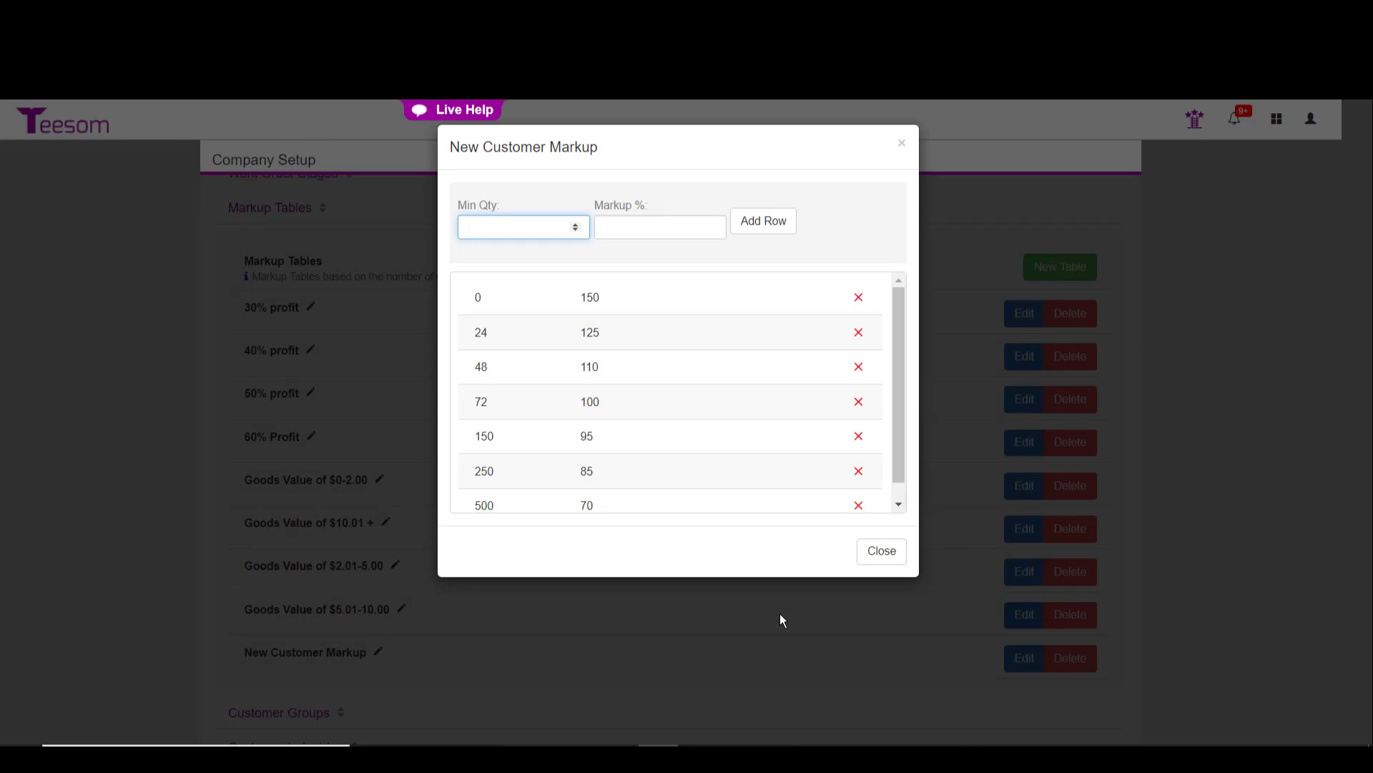
{"action": "left_click", "coordinate": [882, 553]}
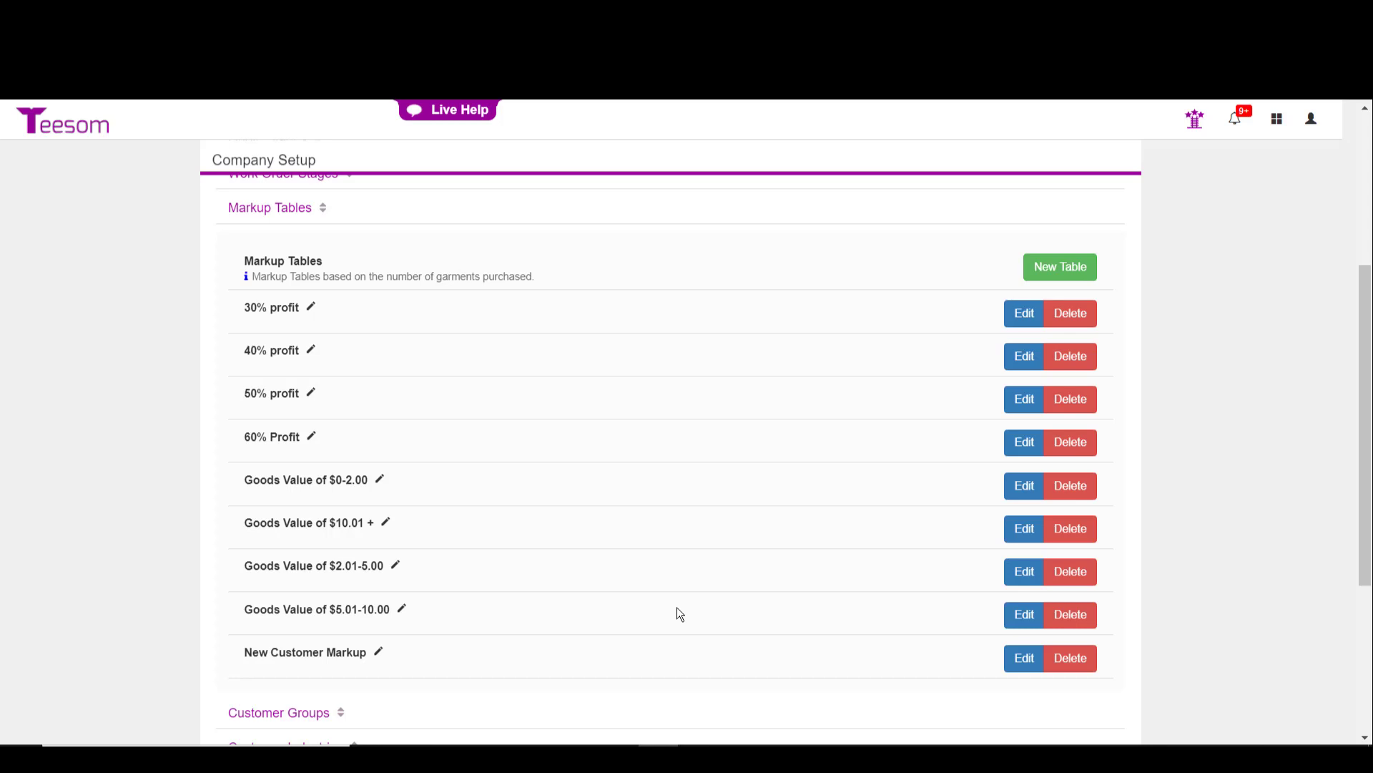
{"action": "scroll", "coordinate": [677, 598], "scroll_direction": "down", "scroll_amount": 3}
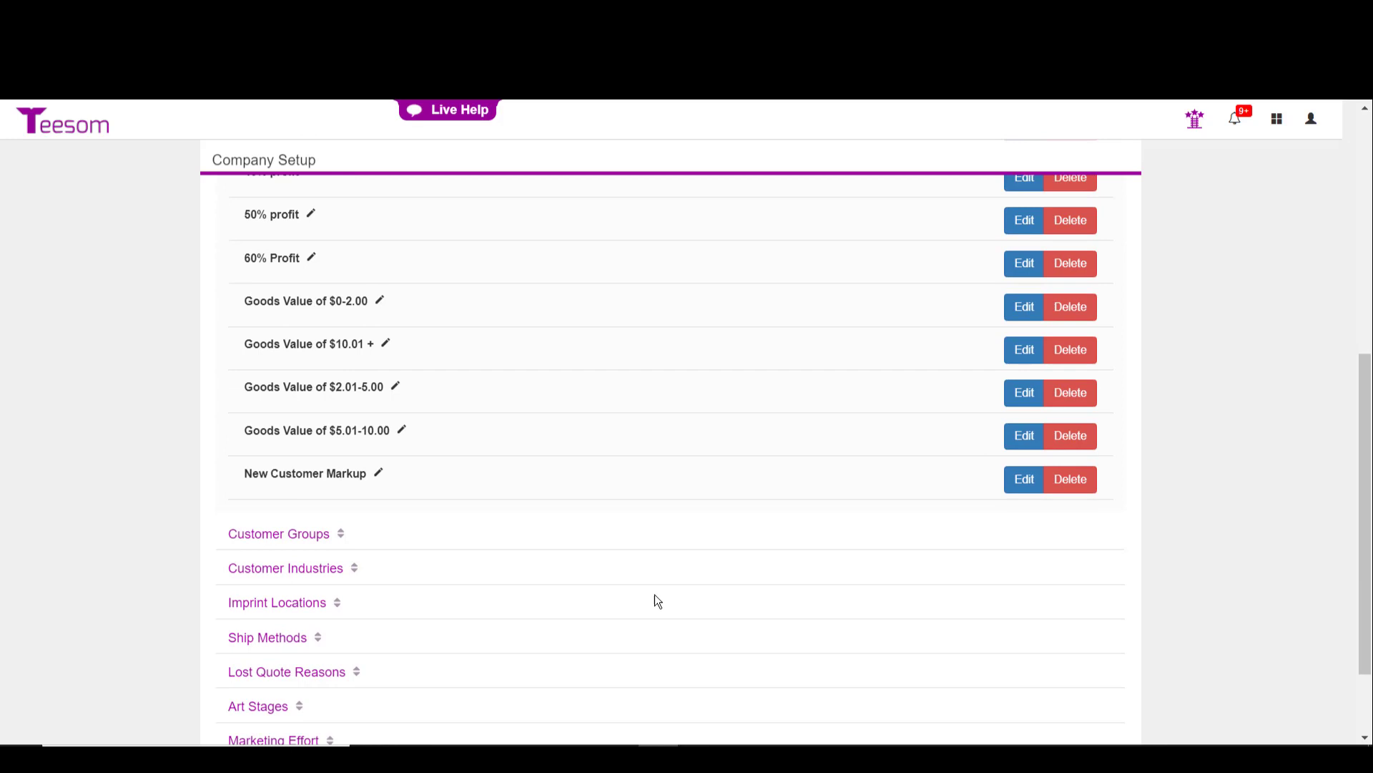
Review the quantity breaks and markups in the Goods Value of $0-2.00, $2.01-5.00 and $5.01-10.00 markup tables.
{"action": "left_click", "coordinate": [295, 536]}
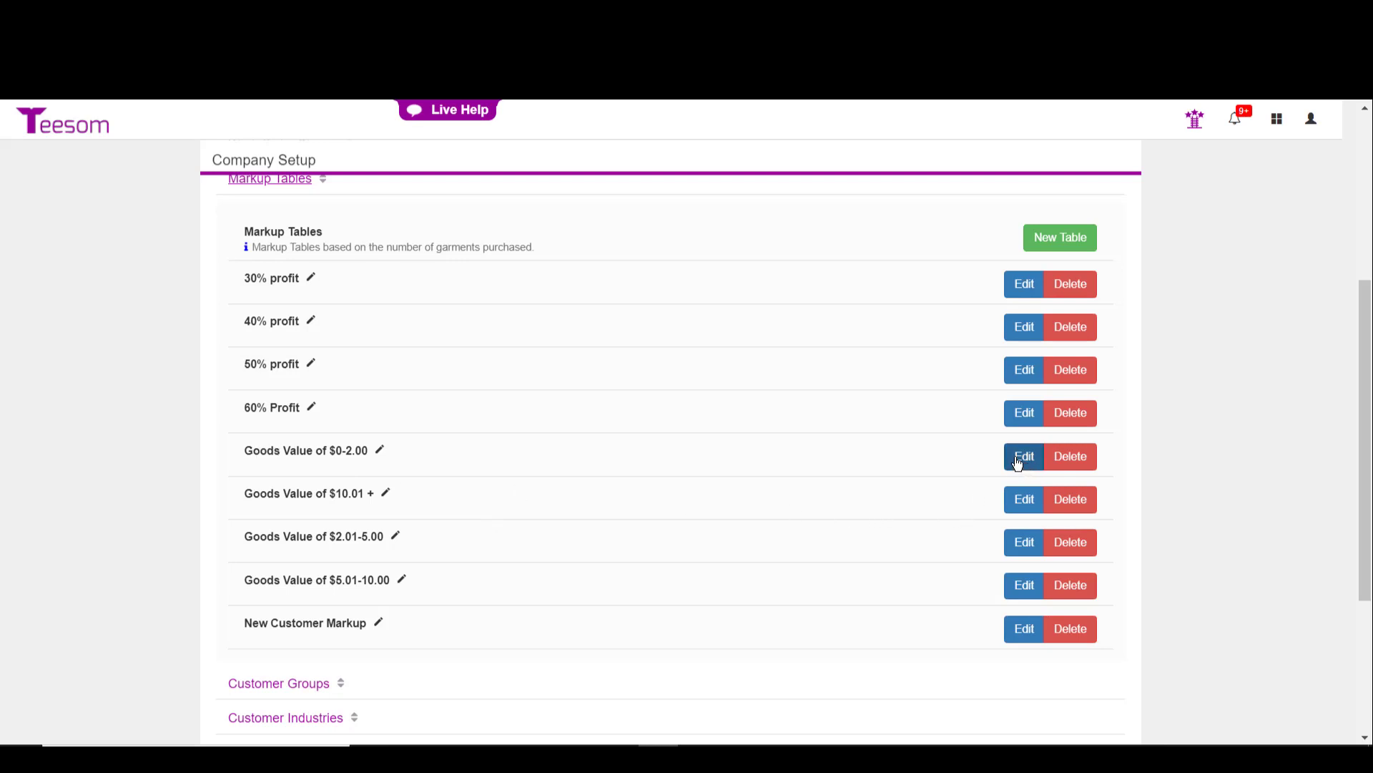
{"action": "left_click", "coordinate": [1021, 461]}
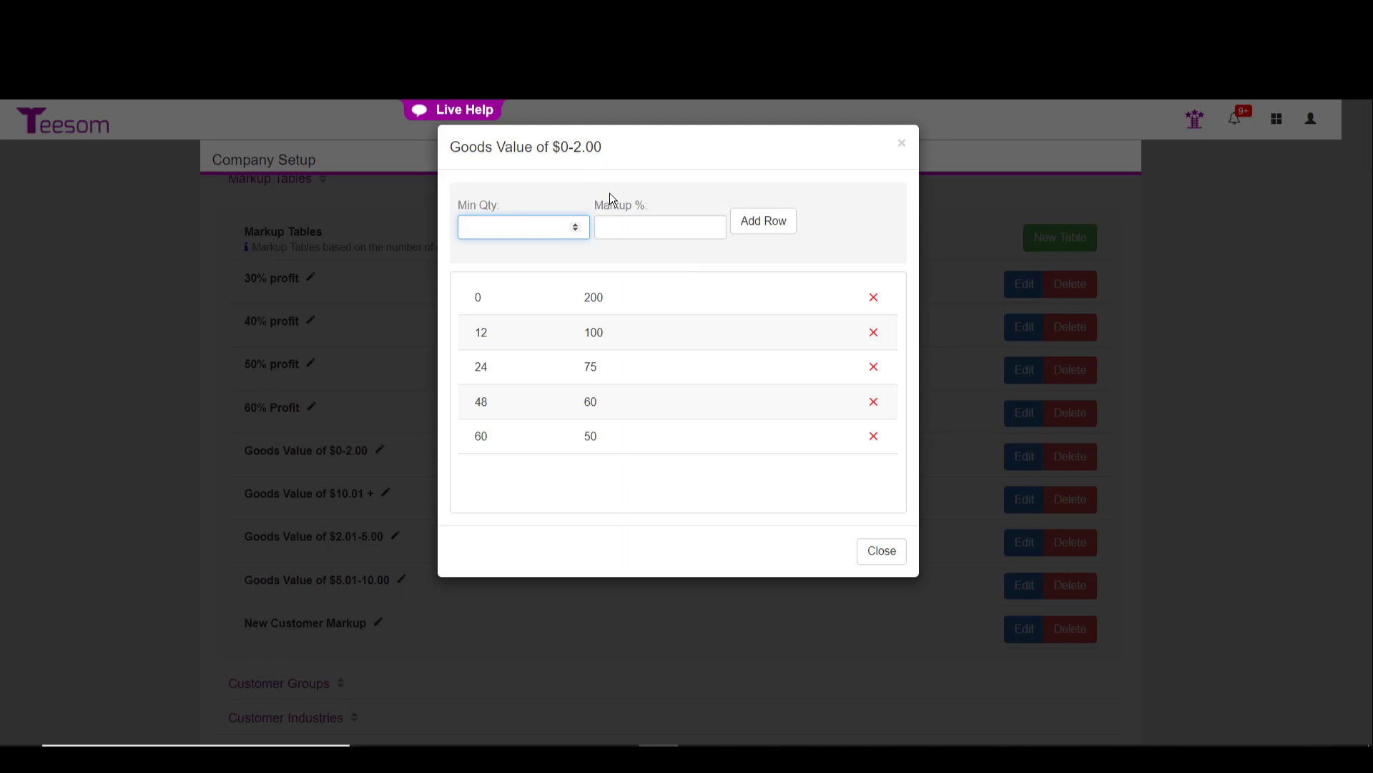
{"action": "left_click", "coordinate": [878, 548]}
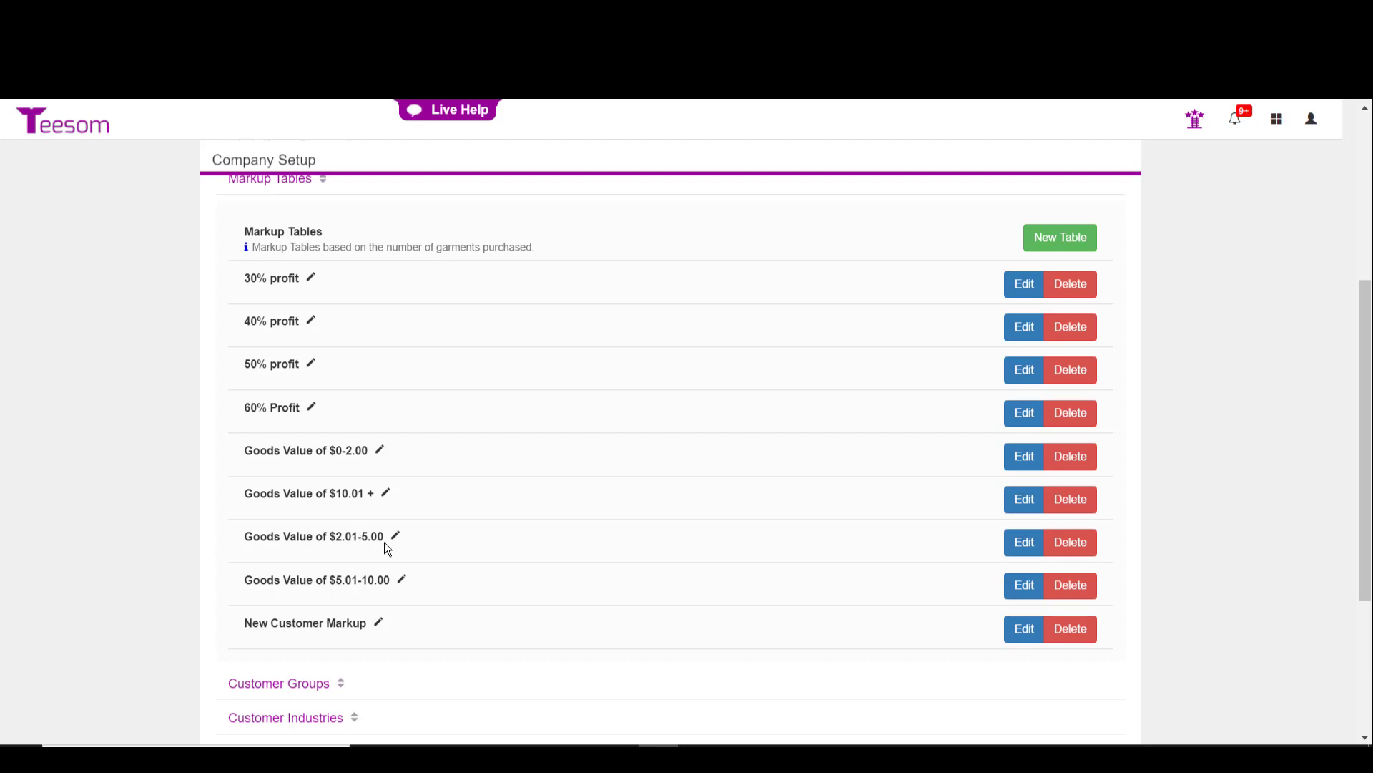
{"action": "left_click", "coordinate": [1031, 548]}
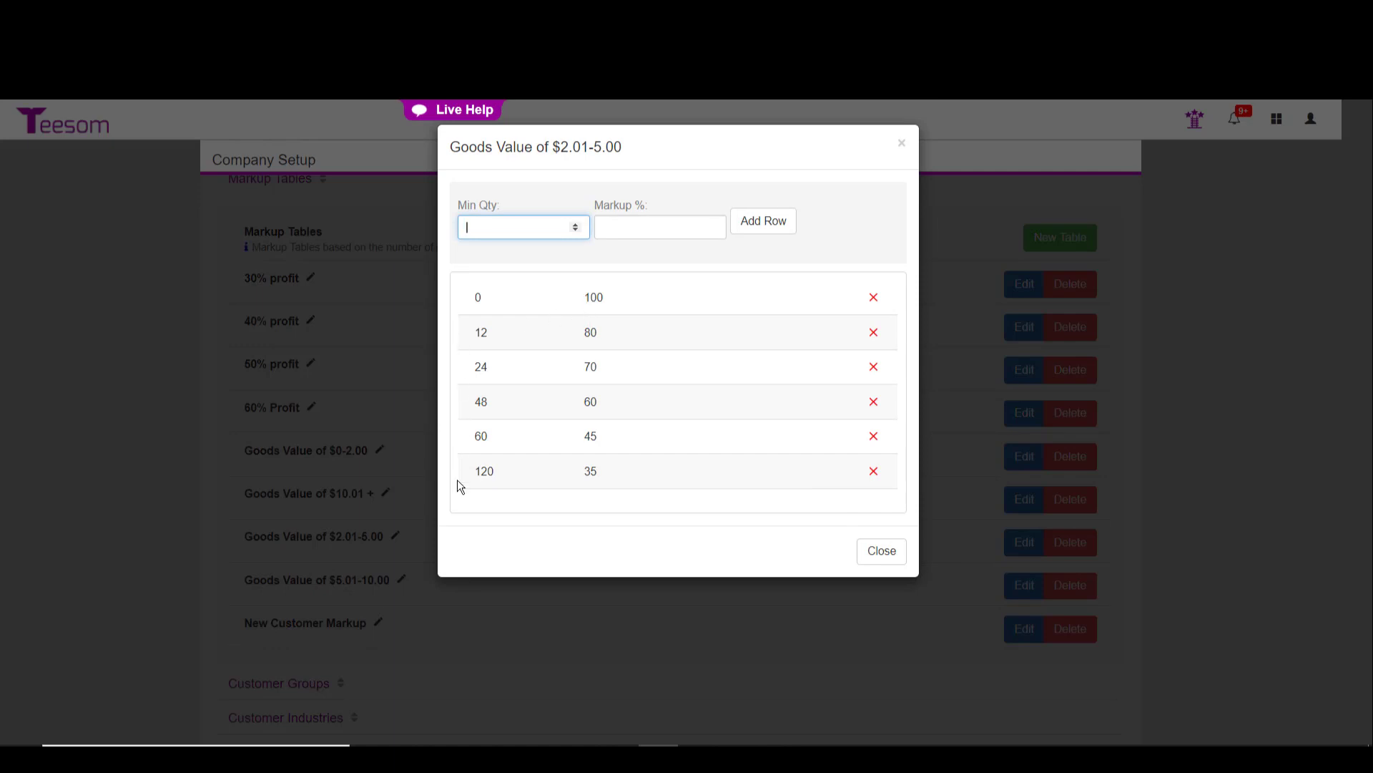
{"action": "left_click", "coordinate": [873, 557]}
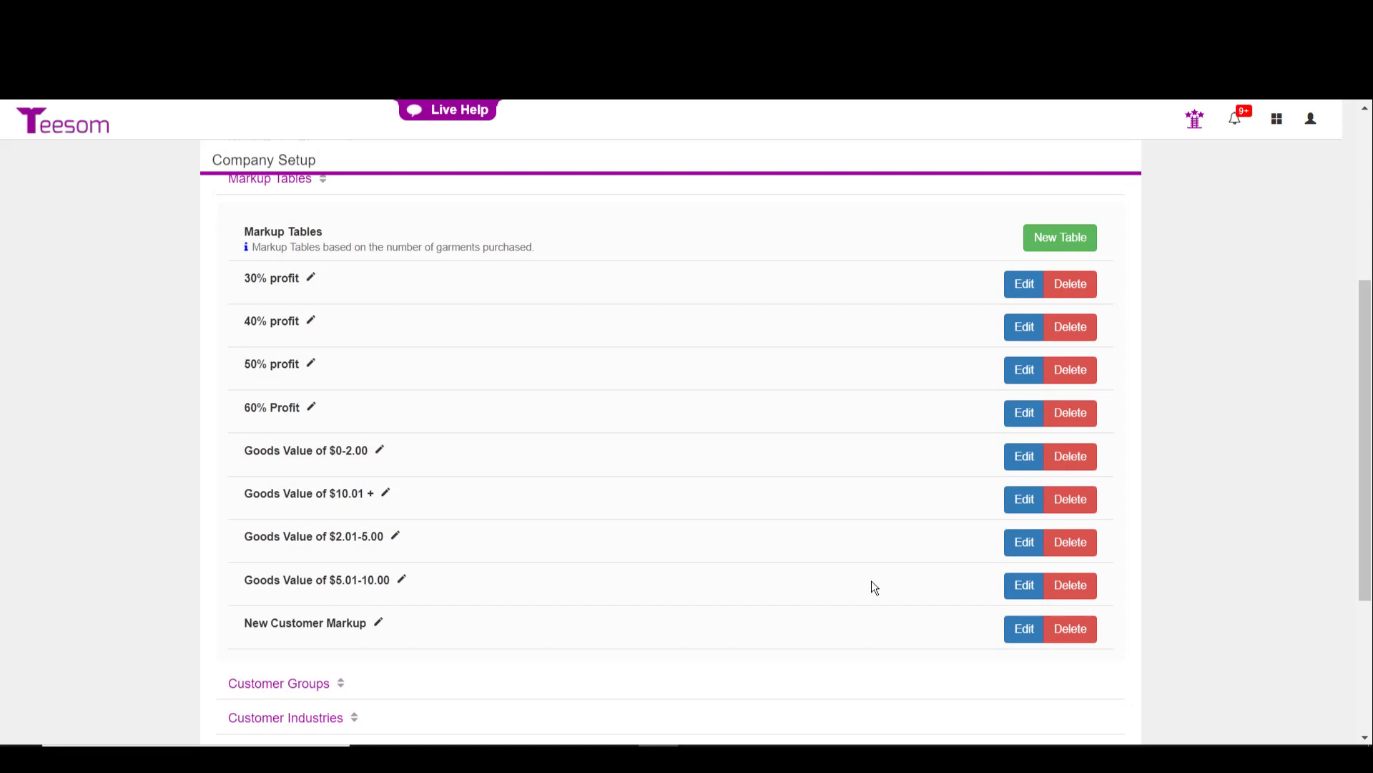
{"action": "left_click", "coordinate": [1036, 586]}
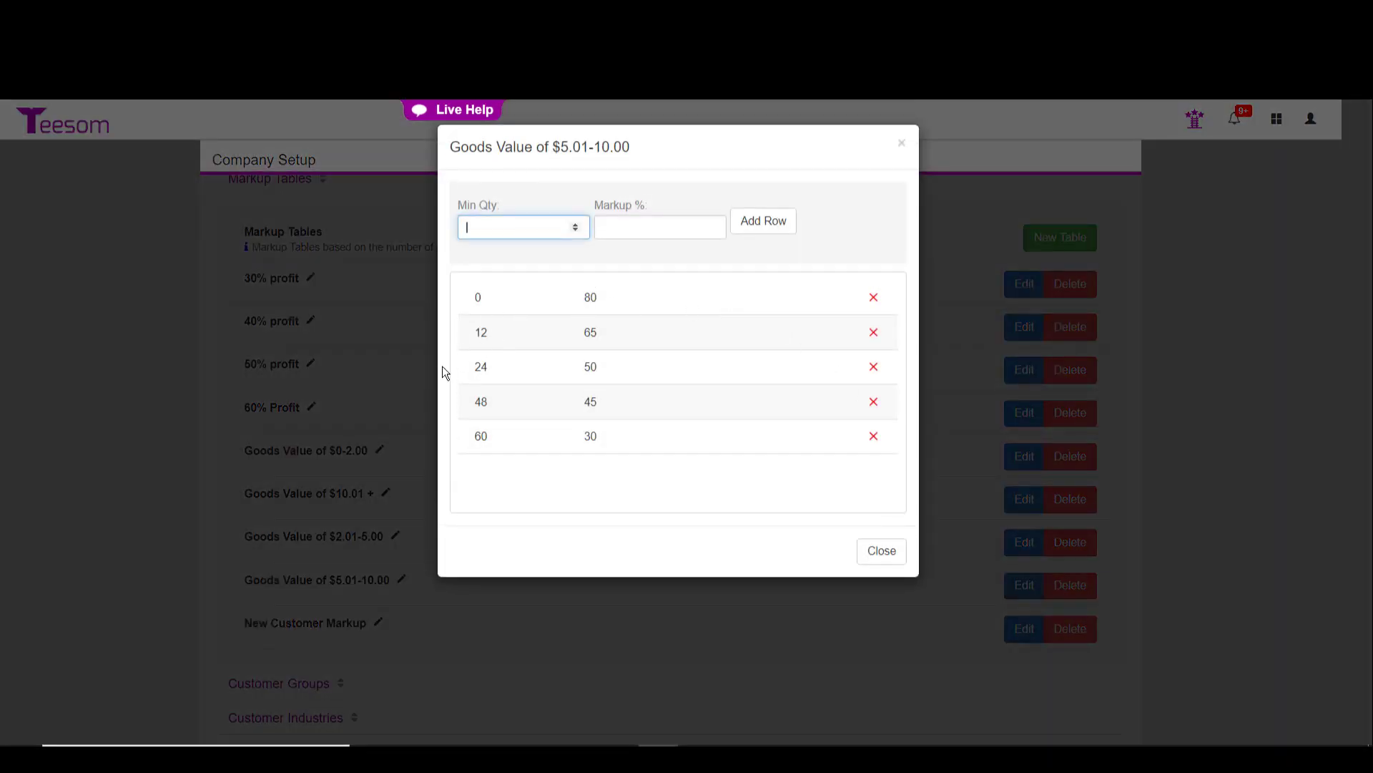
{"action": "left_click", "coordinate": [894, 558]}
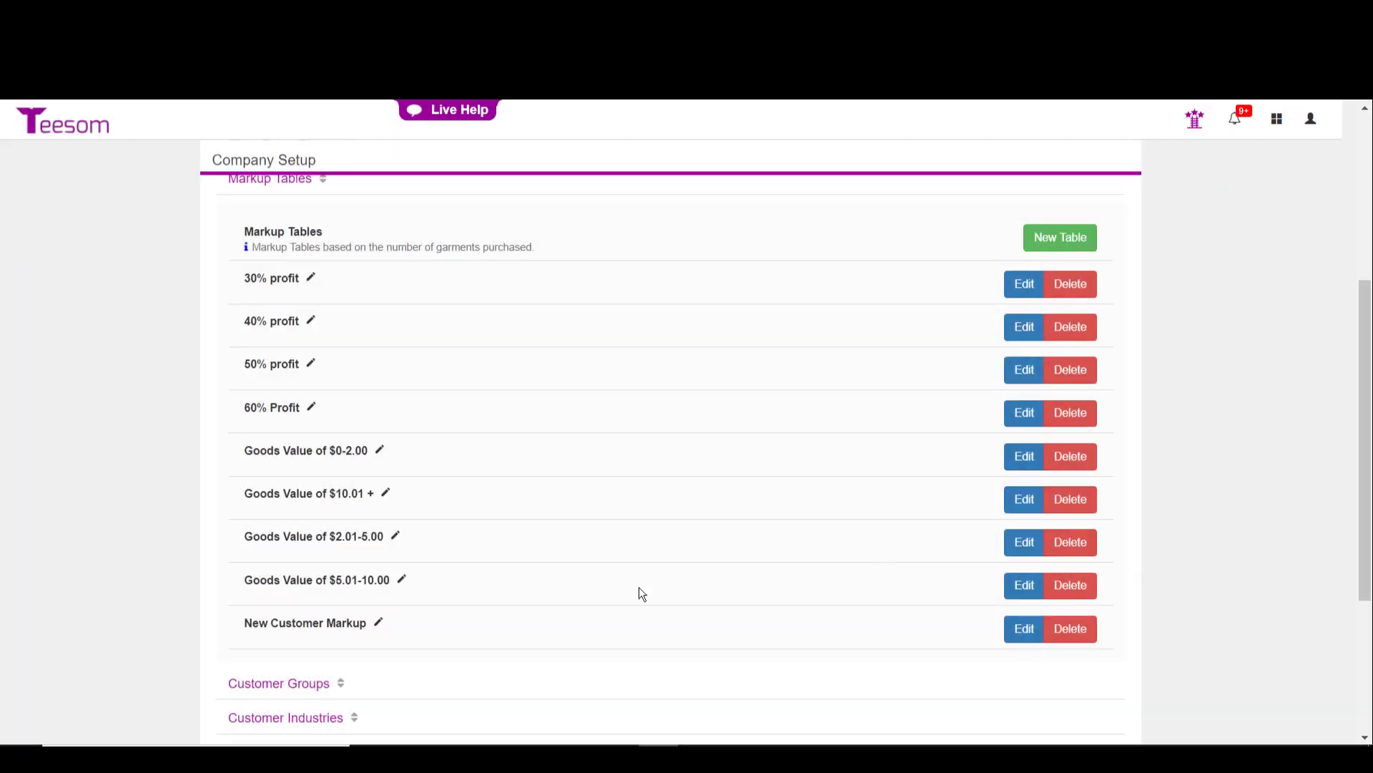
Expand the customer groups and review the markup tables assigned to the Standard MU by Cost and Bronze groups.
{"action": "left_click", "coordinate": [324, 683]}
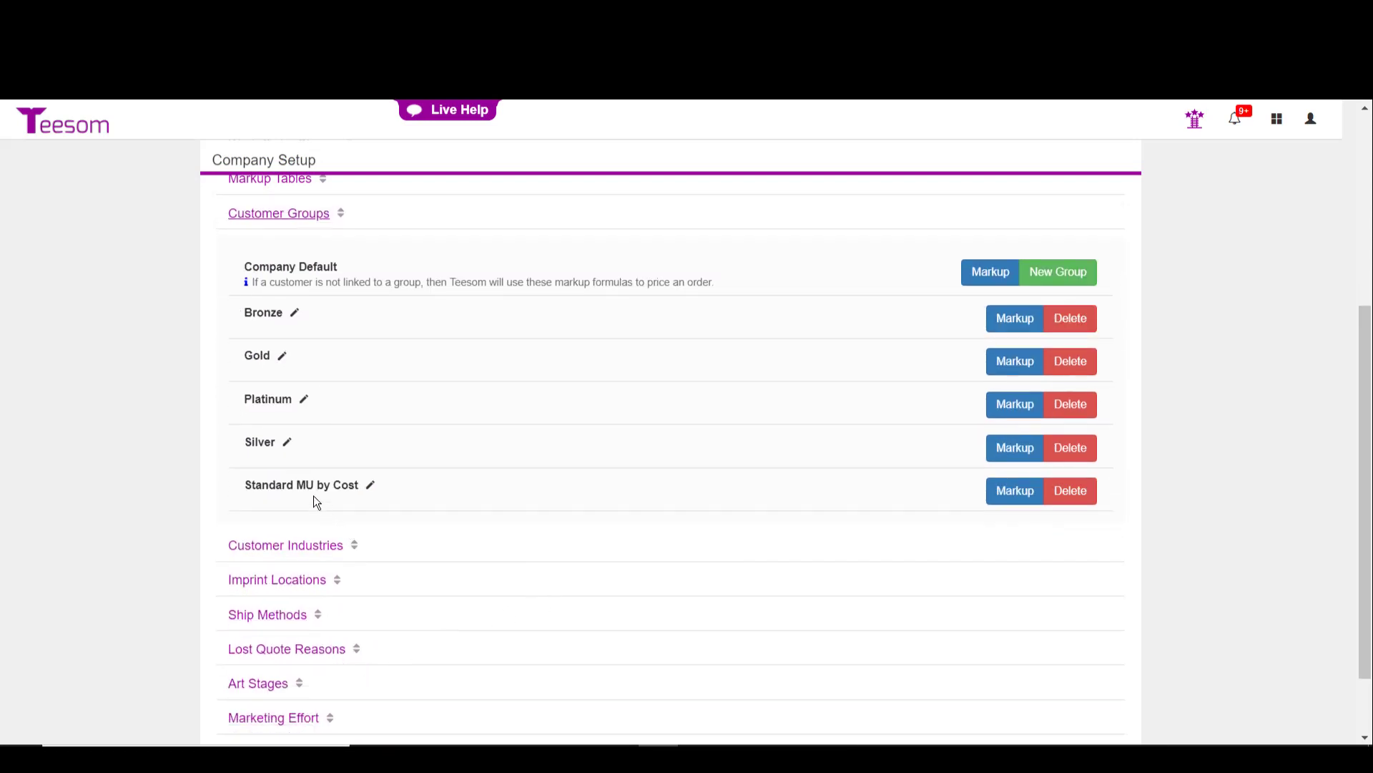
{"action": "left_click", "coordinate": [1010, 491]}
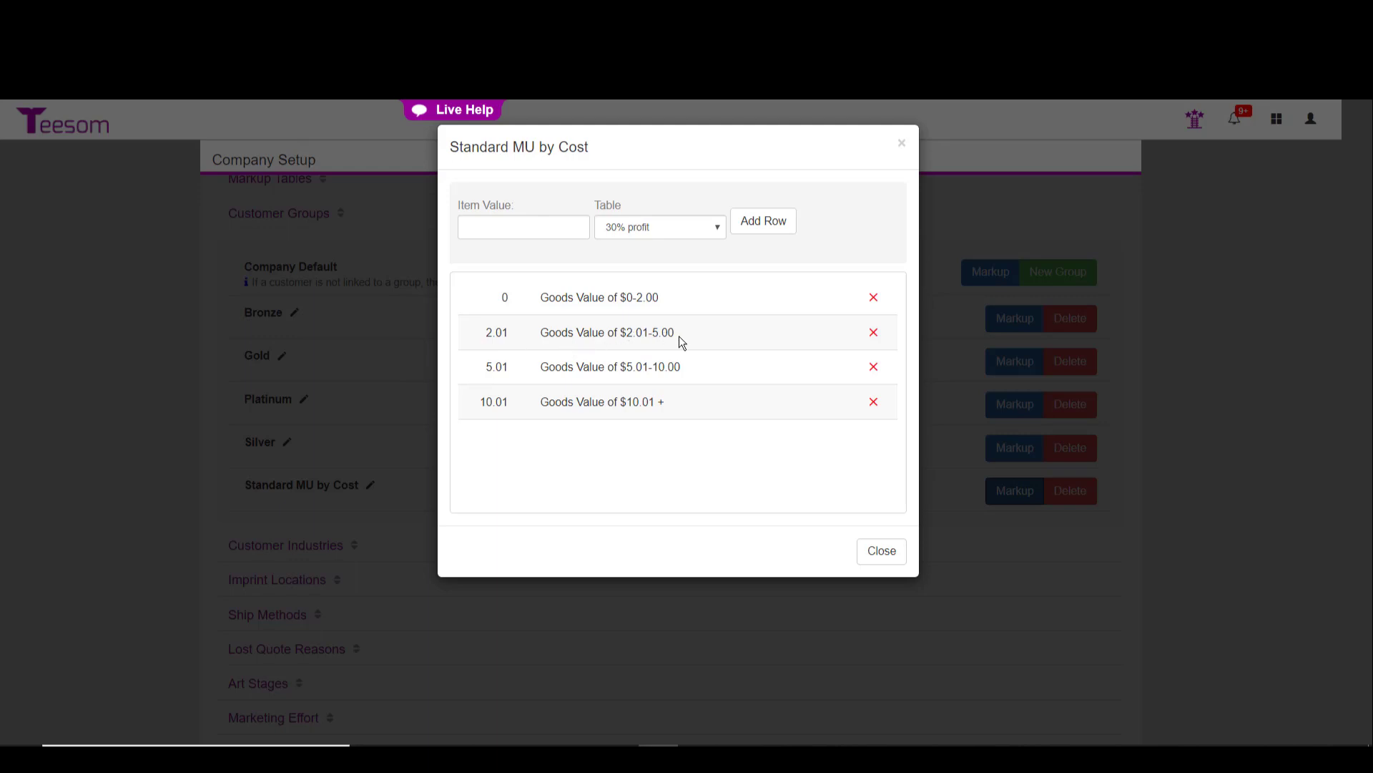
{"action": "left_click", "coordinate": [885, 563]}
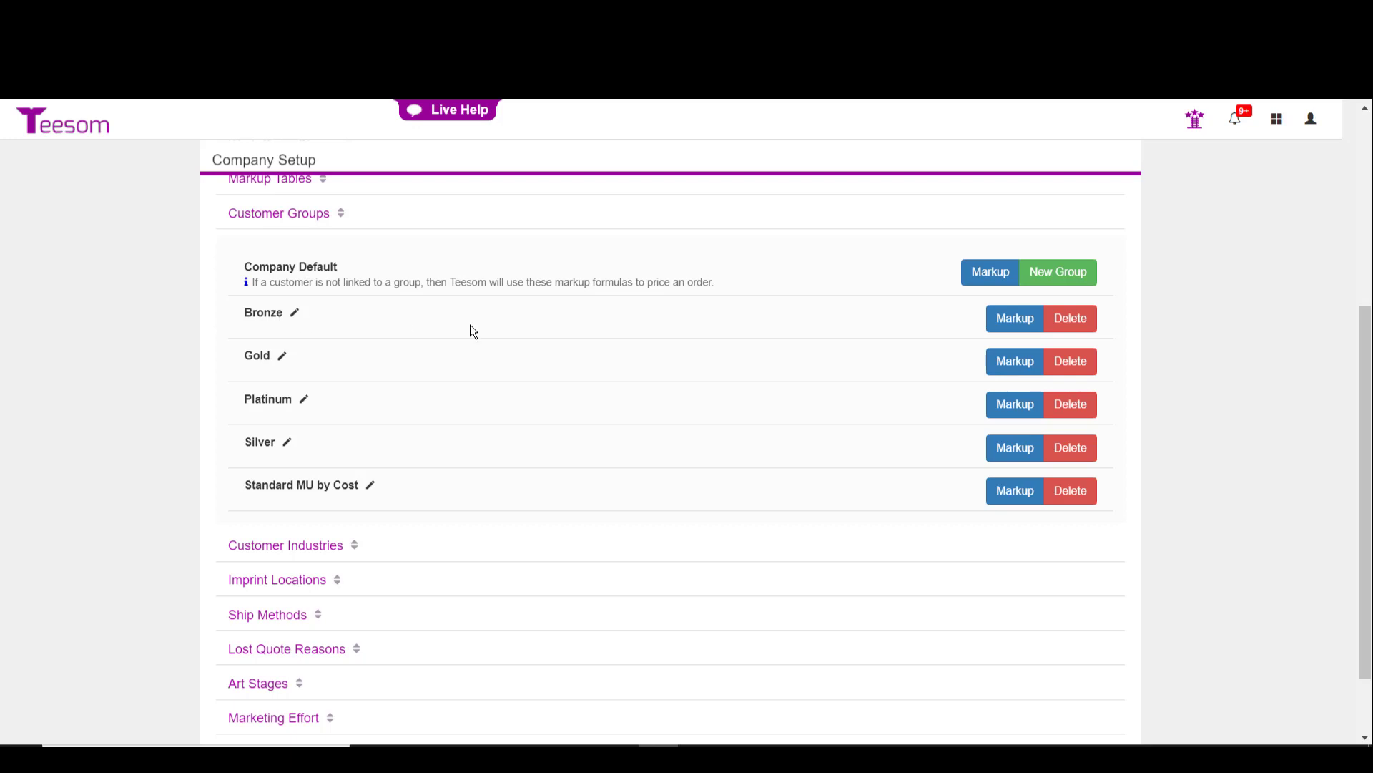
{"action": "left_click", "coordinate": [1016, 320]}
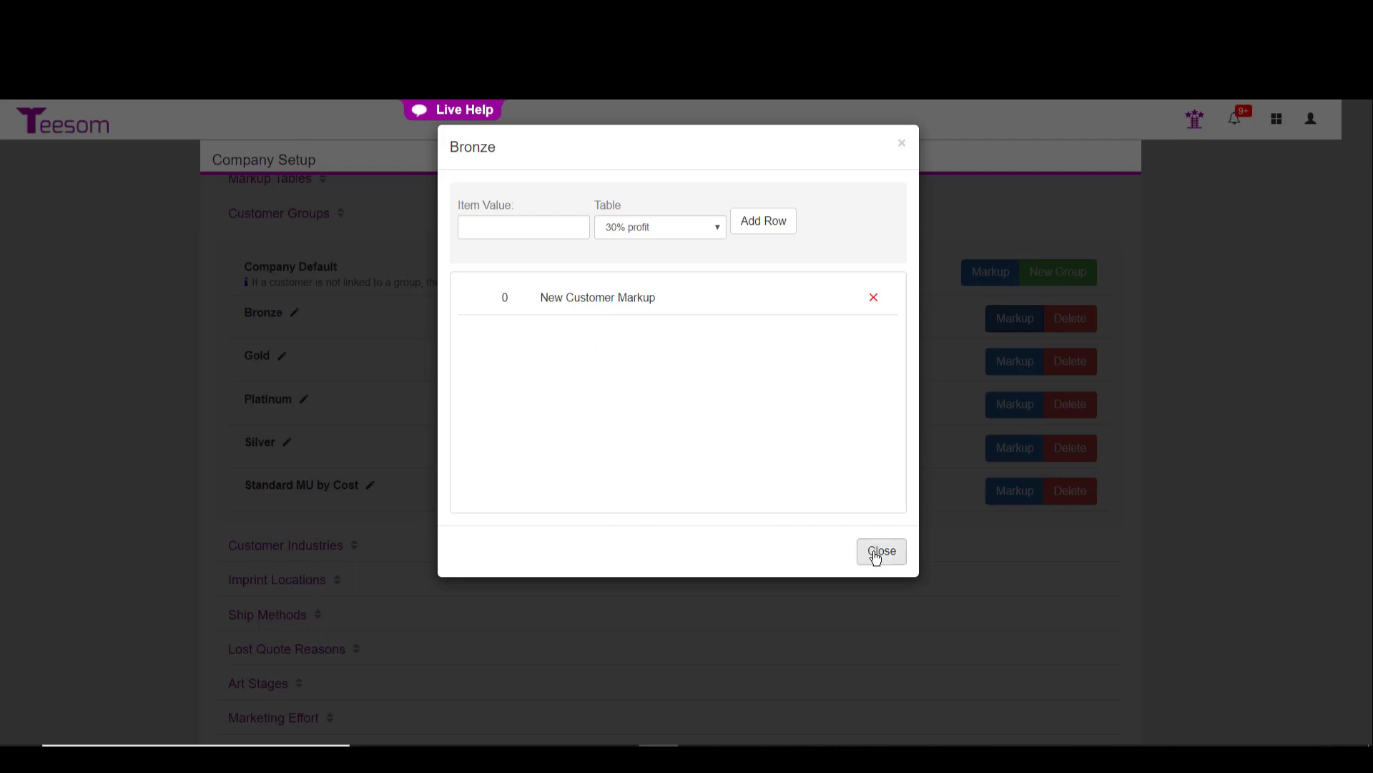
{"action": "left_click", "coordinate": [876, 556]}
Return to the markup tables and check the rows of the New Customer Markup table.
{"action": "scroll", "coordinate": [411, 317], "scroll_direction": "up", "scroll_amount": 3}
{"action": "left_click", "coordinate": [269, 268]}
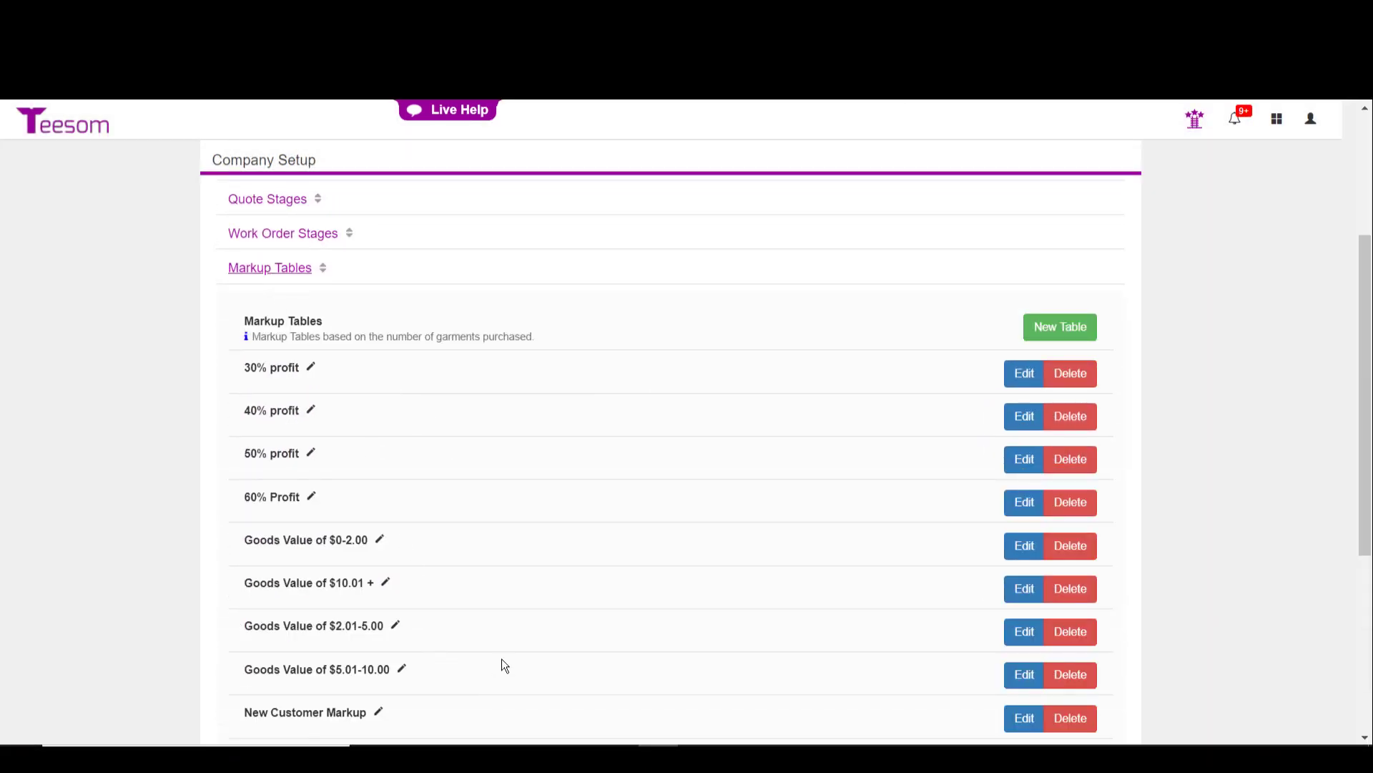
{"action": "left_click", "coordinate": [1027, 723]}
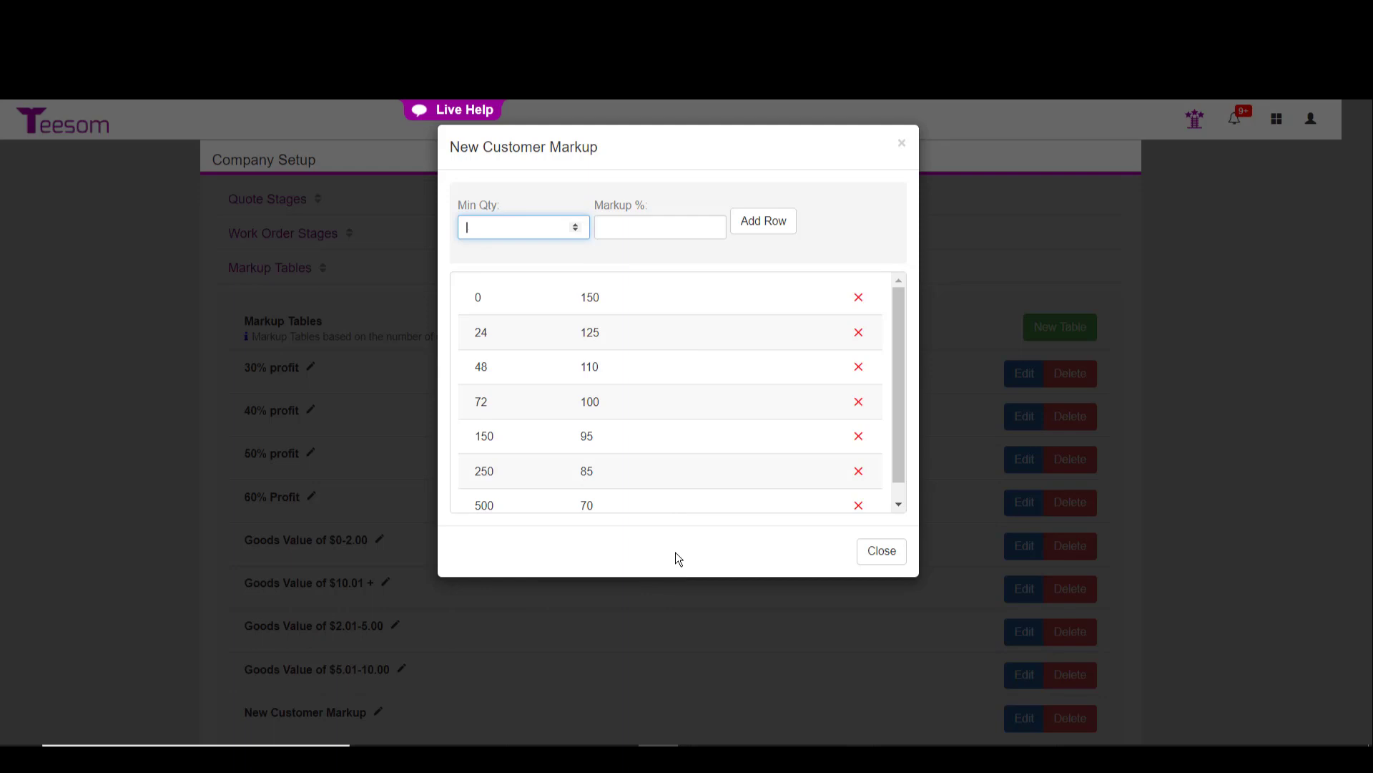
{"action": "left_click", "coordinate": [879, 551]}
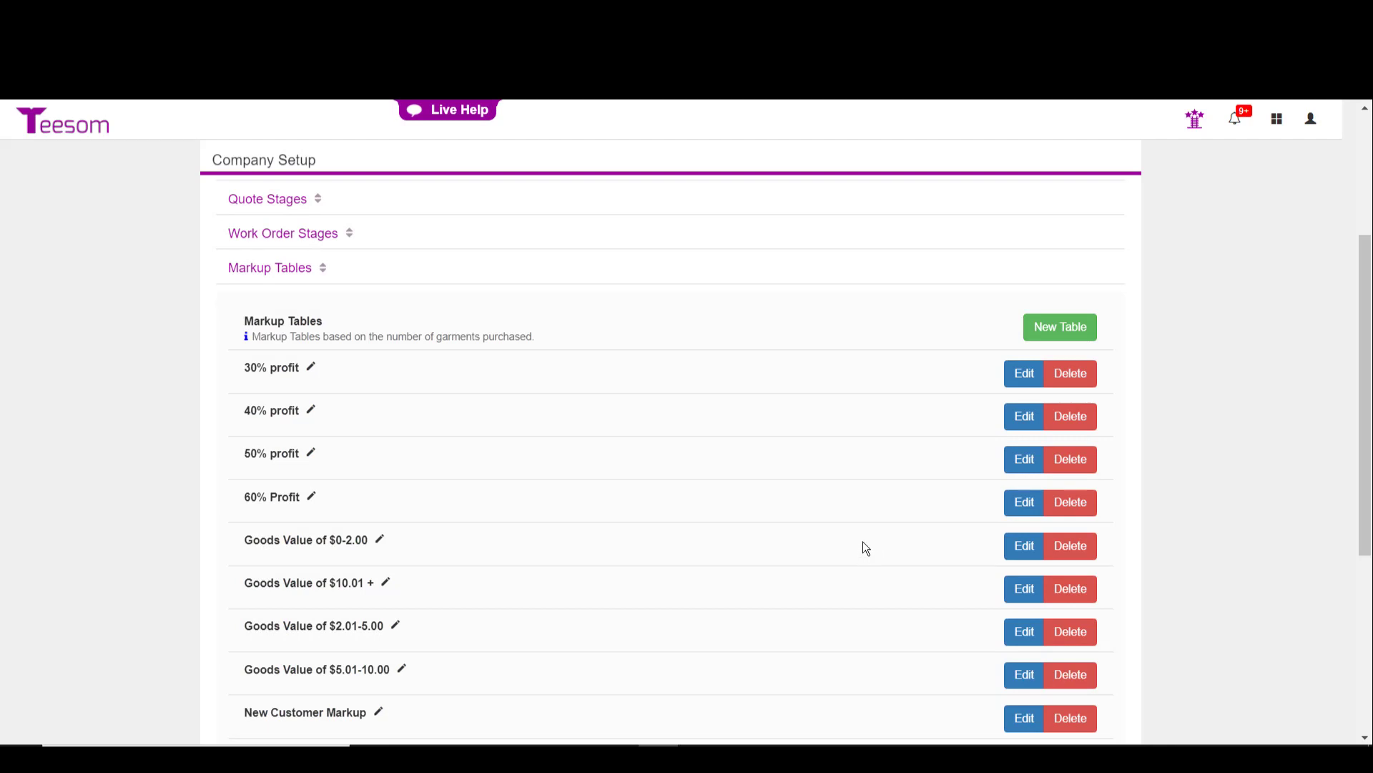
Expand the customer industries, view the description form for Charity and save it with the same name.
{"action": "scroll", "coordinate": [863, 541], "scroll_direction": "down", "scroll_amount": 3}
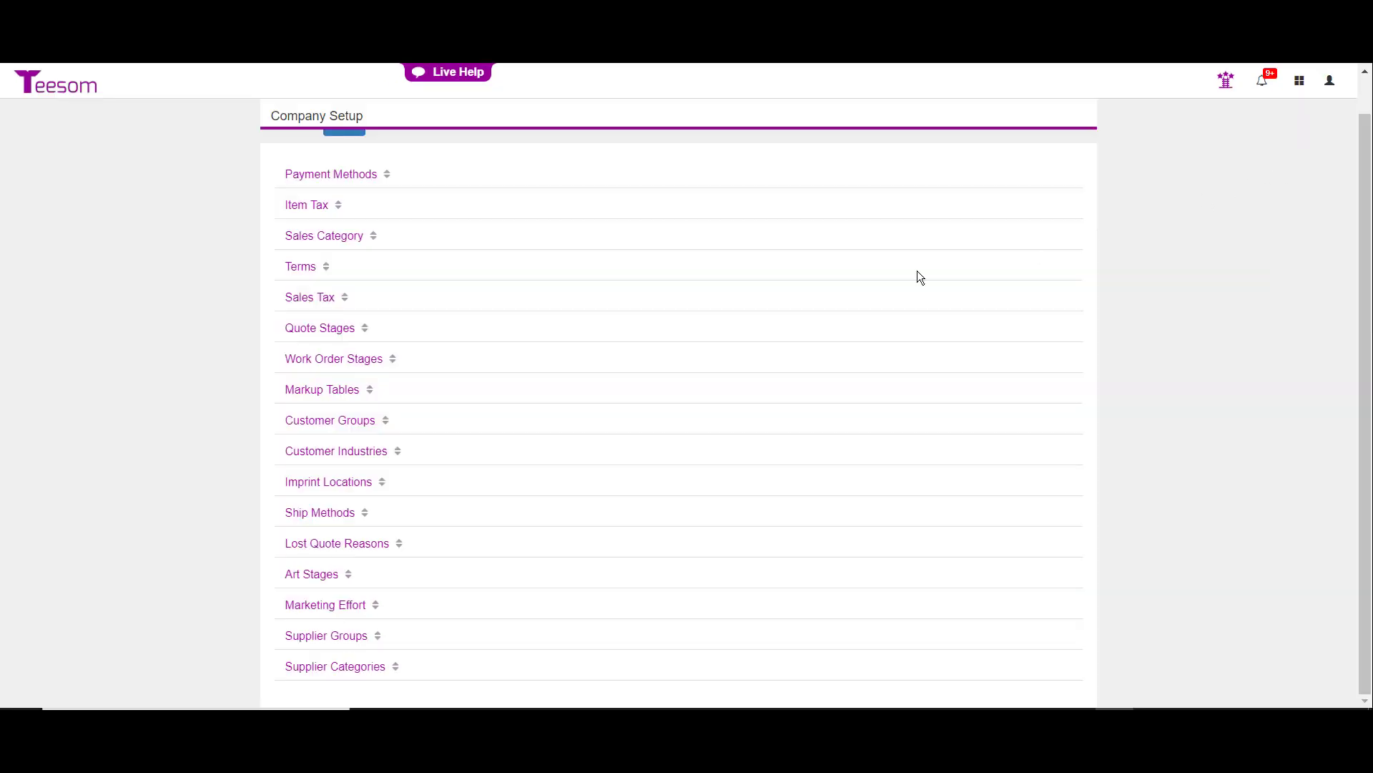
{"action": "left_click", "coordinate": [304, 461]}
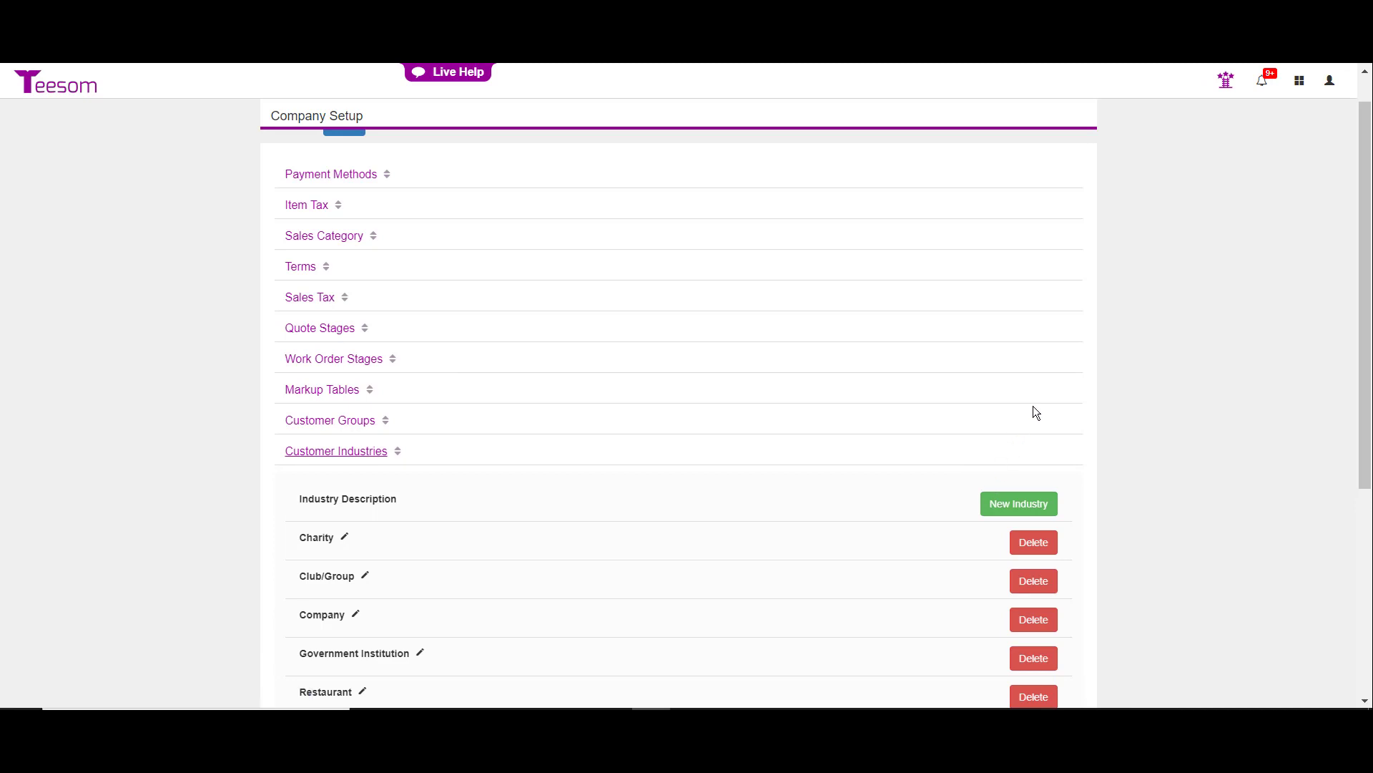
{"action": "scroll", "coordinate": [1035, 405], "scroll_direction": "down", "scroll_amount": 1}
{"action": "scroll", "coordinate": [1036, 405], "scroll_direction": "down", "scroll_amount": 2}
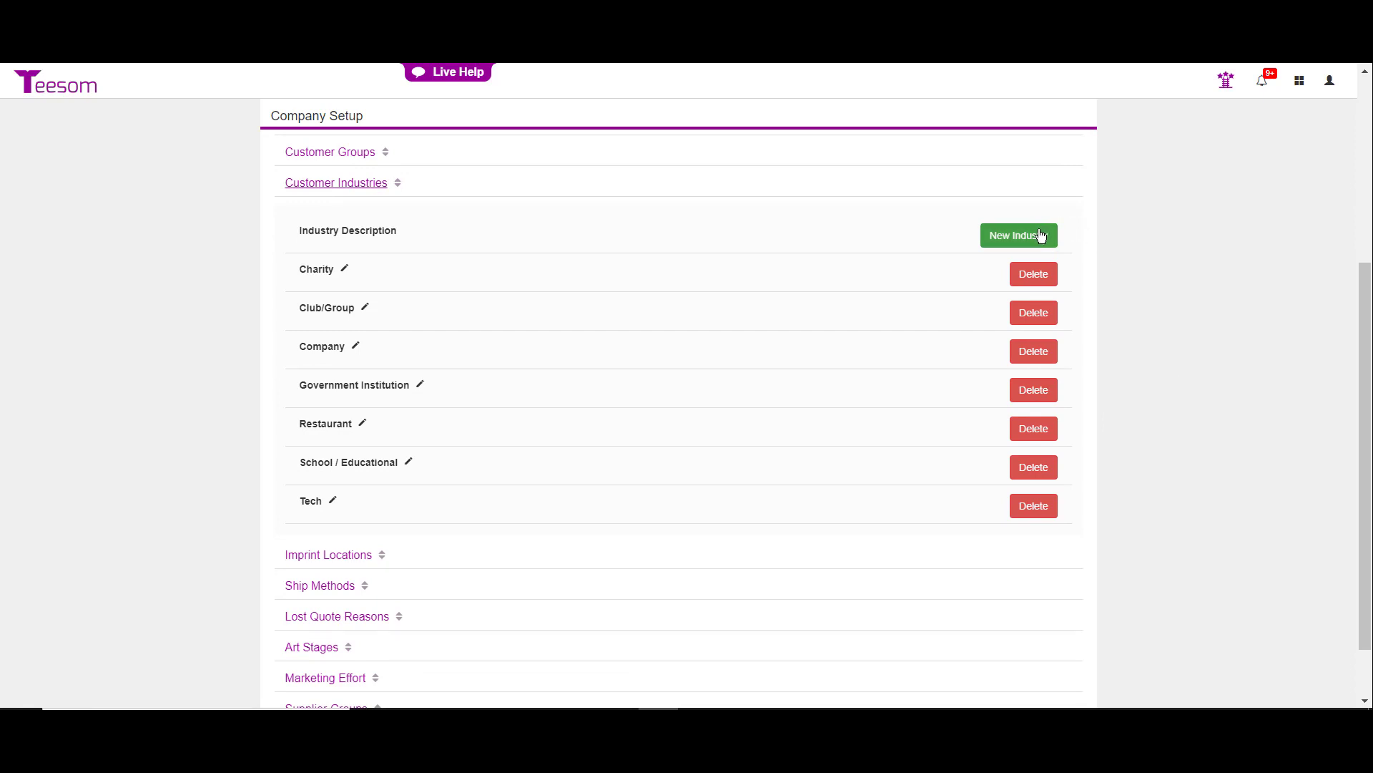
{"action": "left_click", "coordinate": [343, 270]}
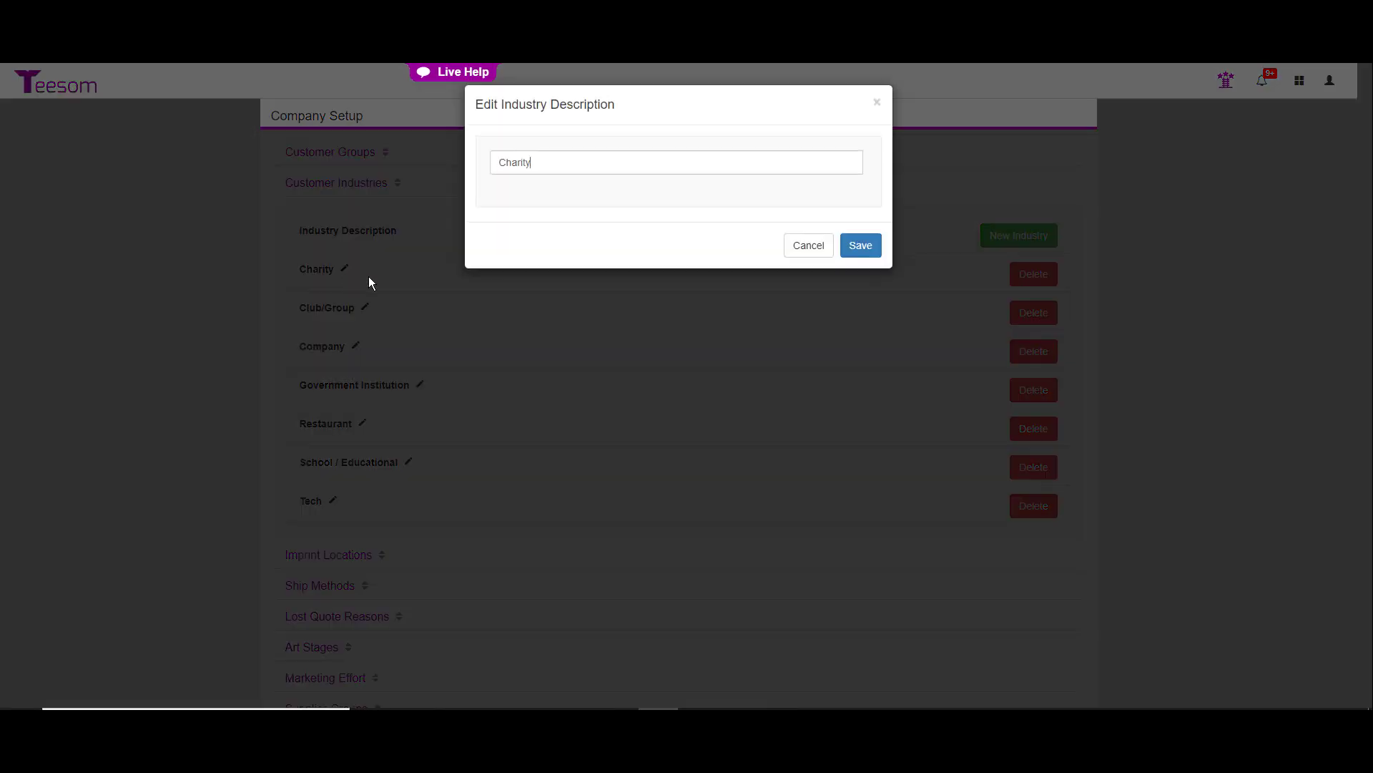
{"action": "double_click", "coordinate": [564, 162]}
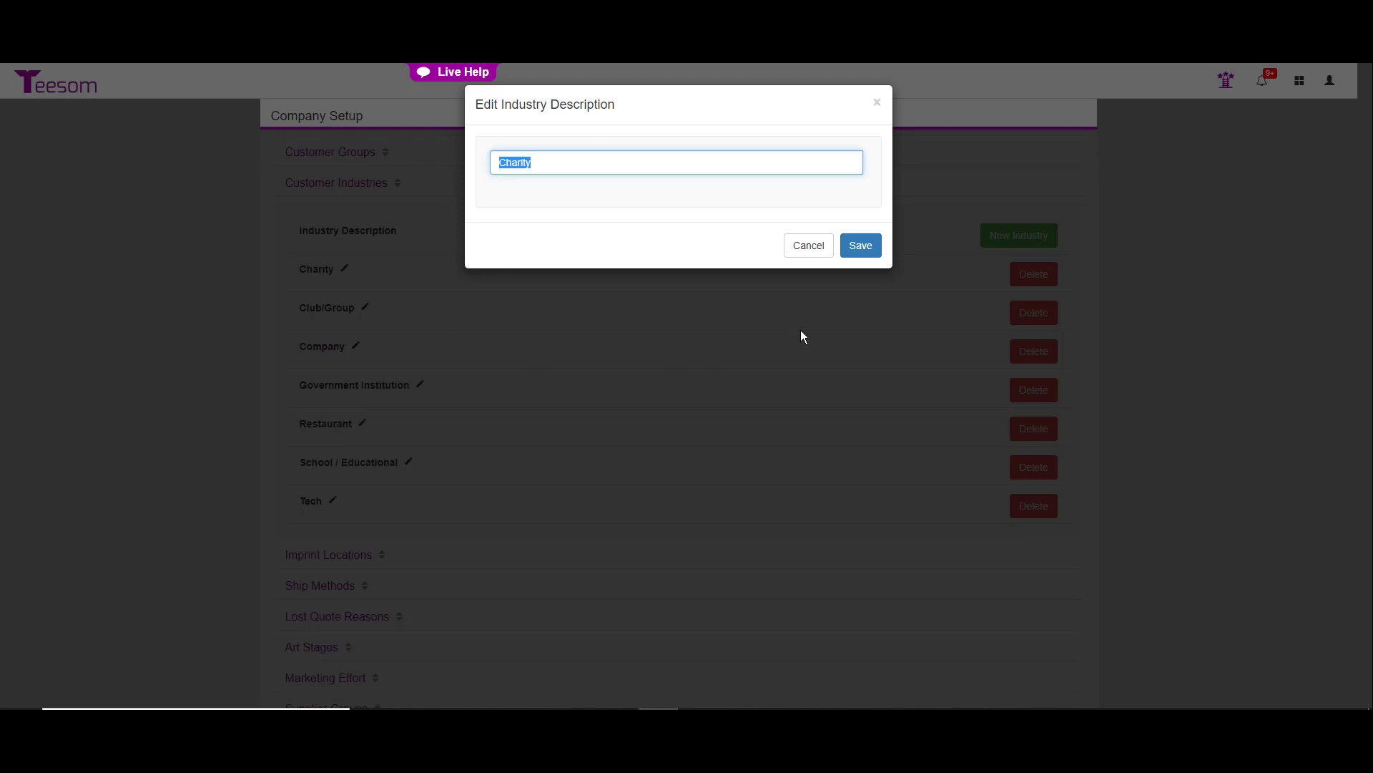
{"action": "left_click", "coordinate": [861, 250]}
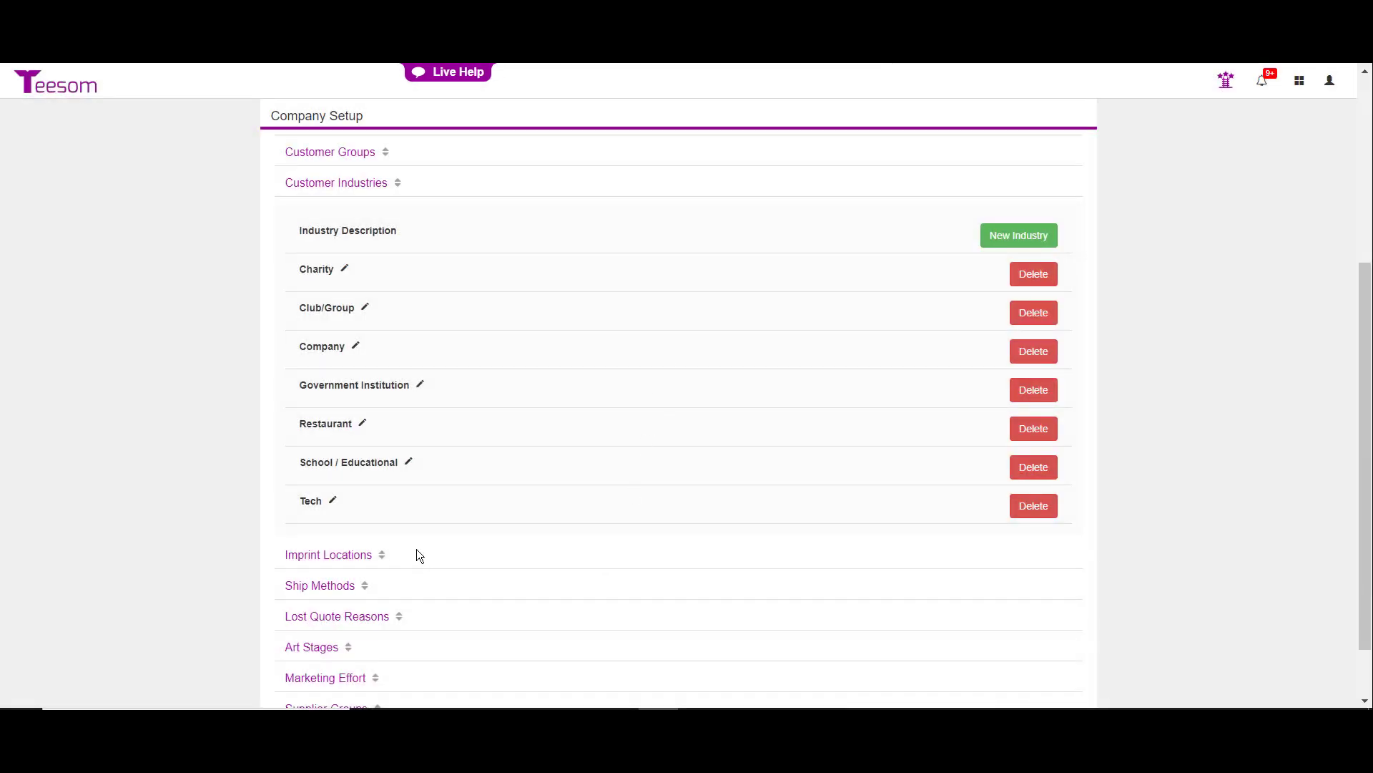
Review the list of imprint locations and the list of ship methods.
{"action": "left_click", "coordinate": [417, 552]}
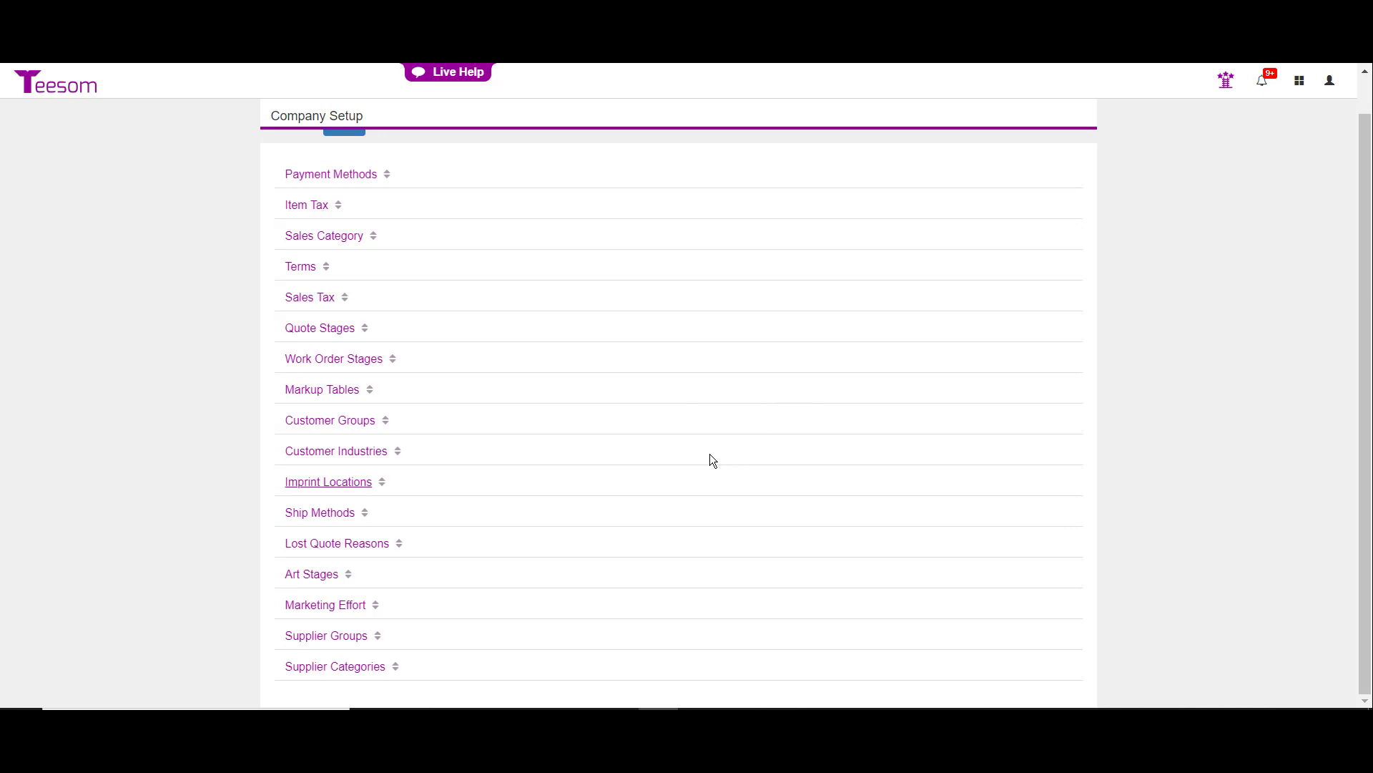
{"action": "left_click", "coordinate": [321, 481]}
{"action": "scroll", "coordinate": [662, 416], "scroll_direction": "down", "scroll_amount": 3}
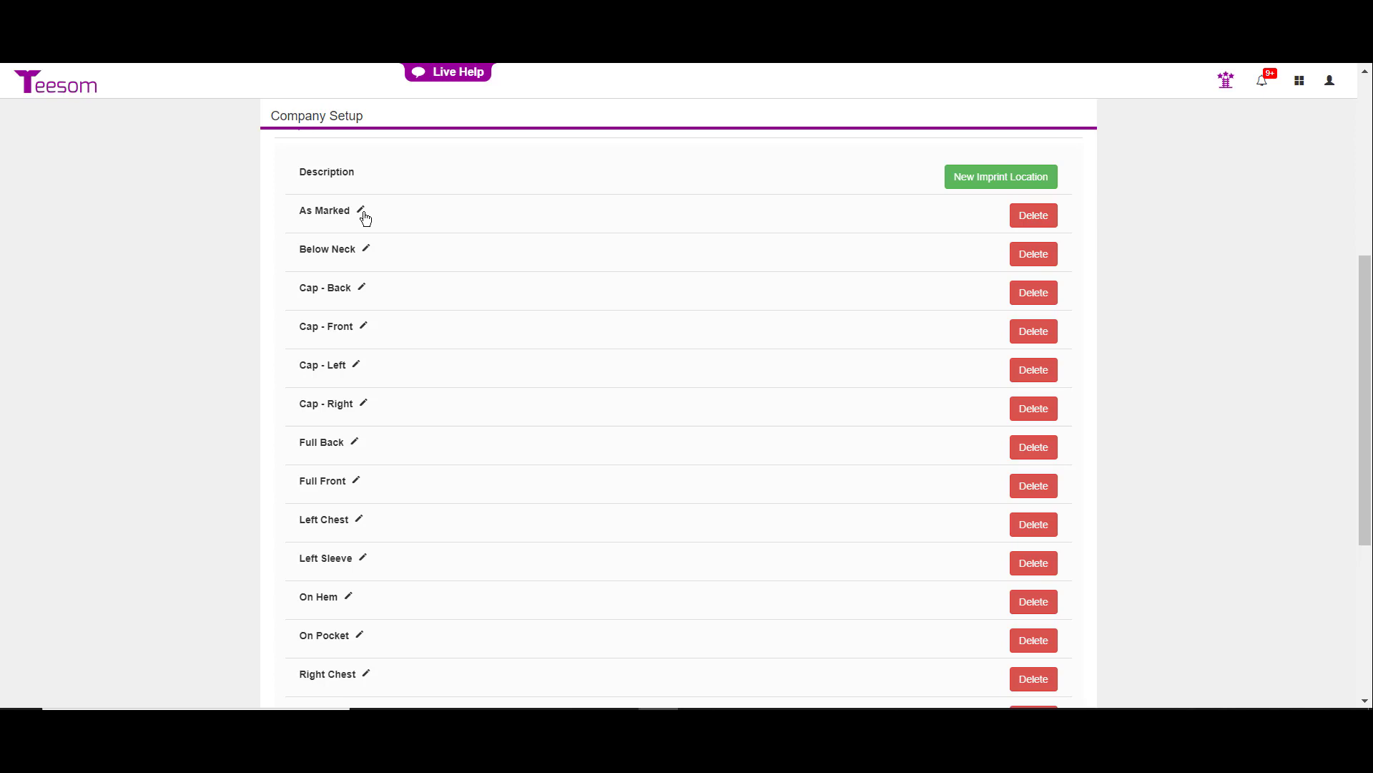
{"action": "left_click", "coordinate": [311, 514]}
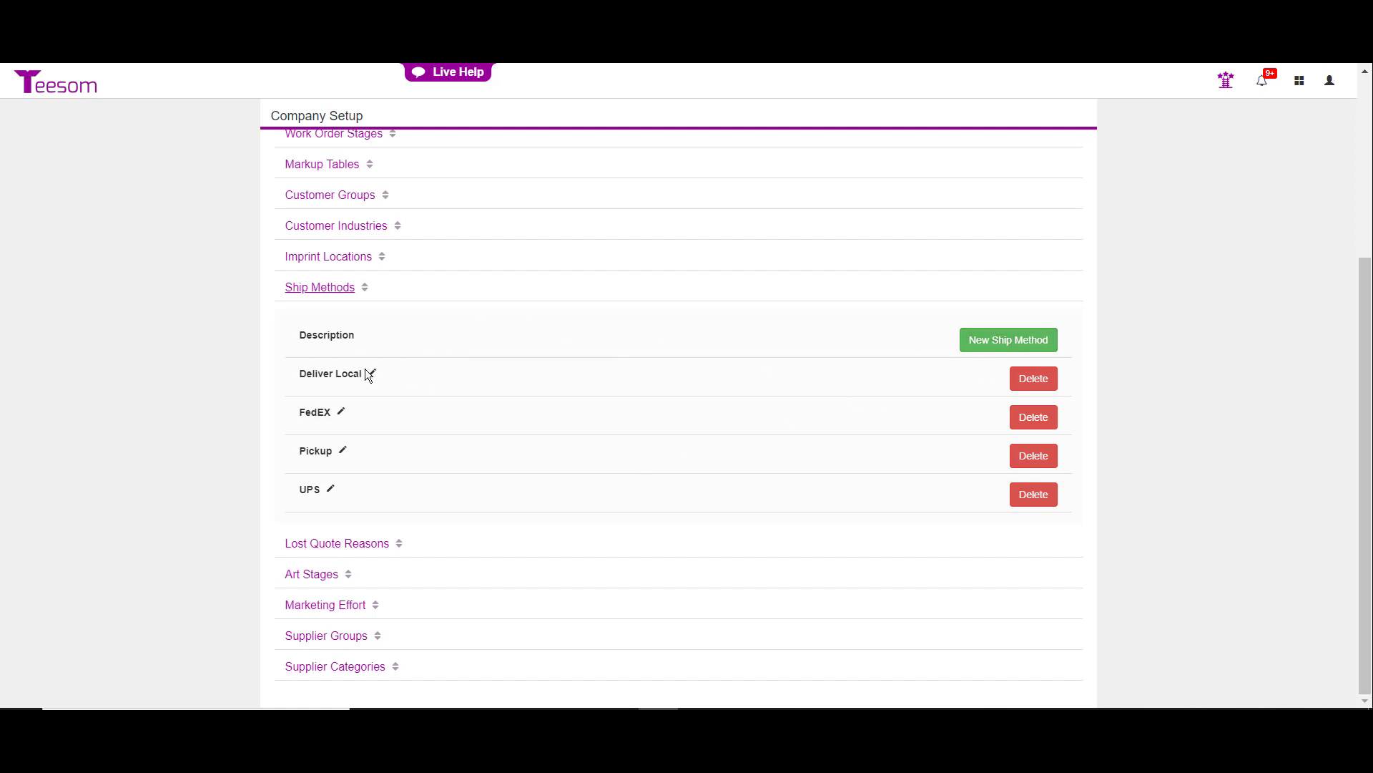
{"action": "left_click", "coordinate": [1045, 377]}
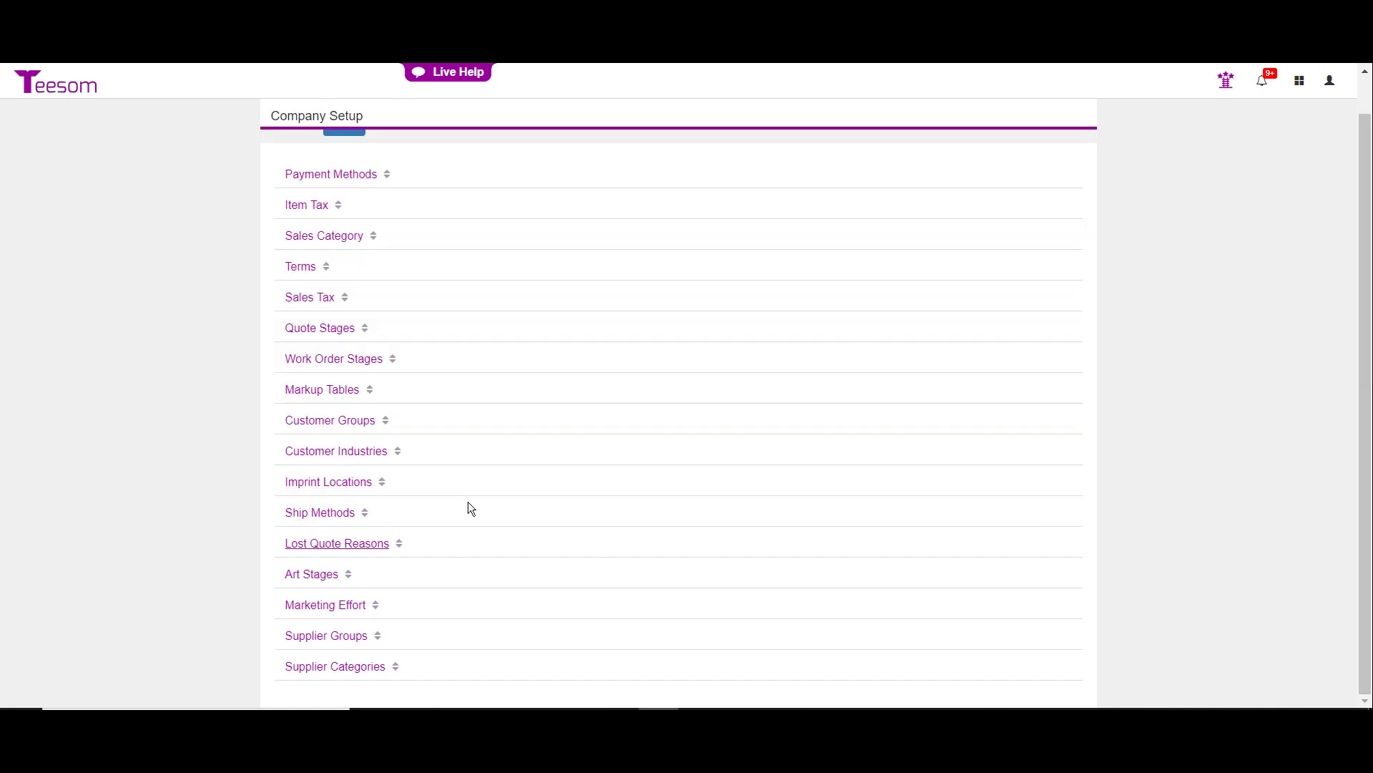
Add a lost quote reason named Lost to ABC Company.
{"action": "left_click", "coordinate": [372, 551]}
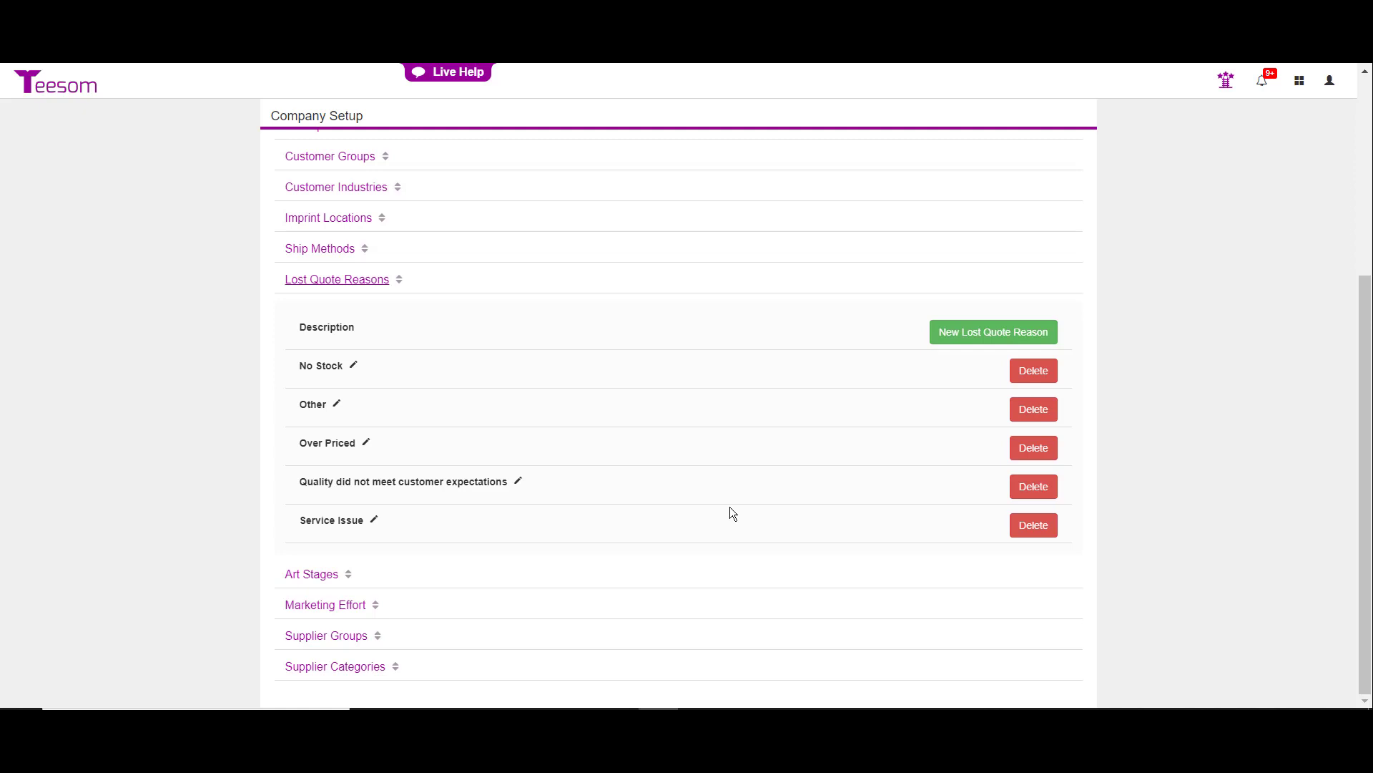
{"action": "left_click", "coordinate": [947, 339]}
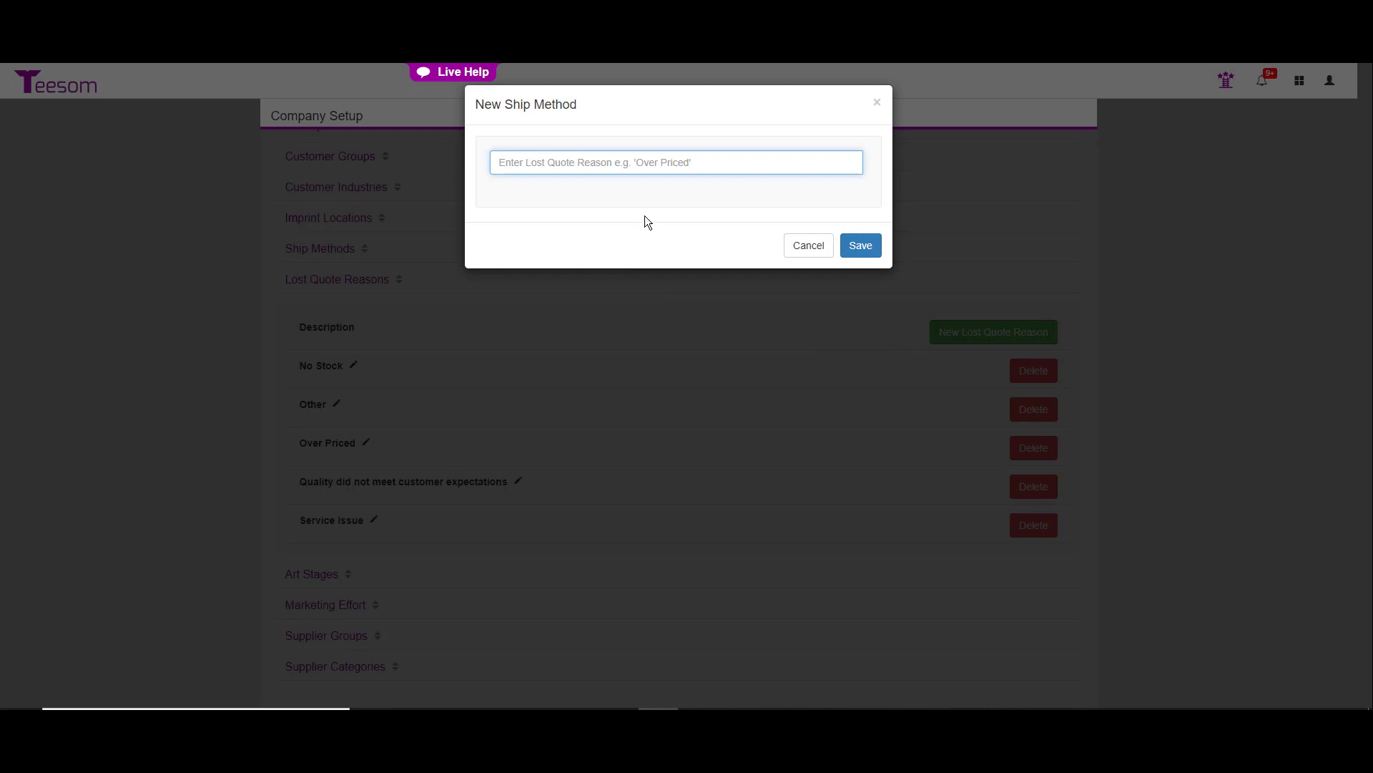
{"action": "type", "text": "Lost to "}
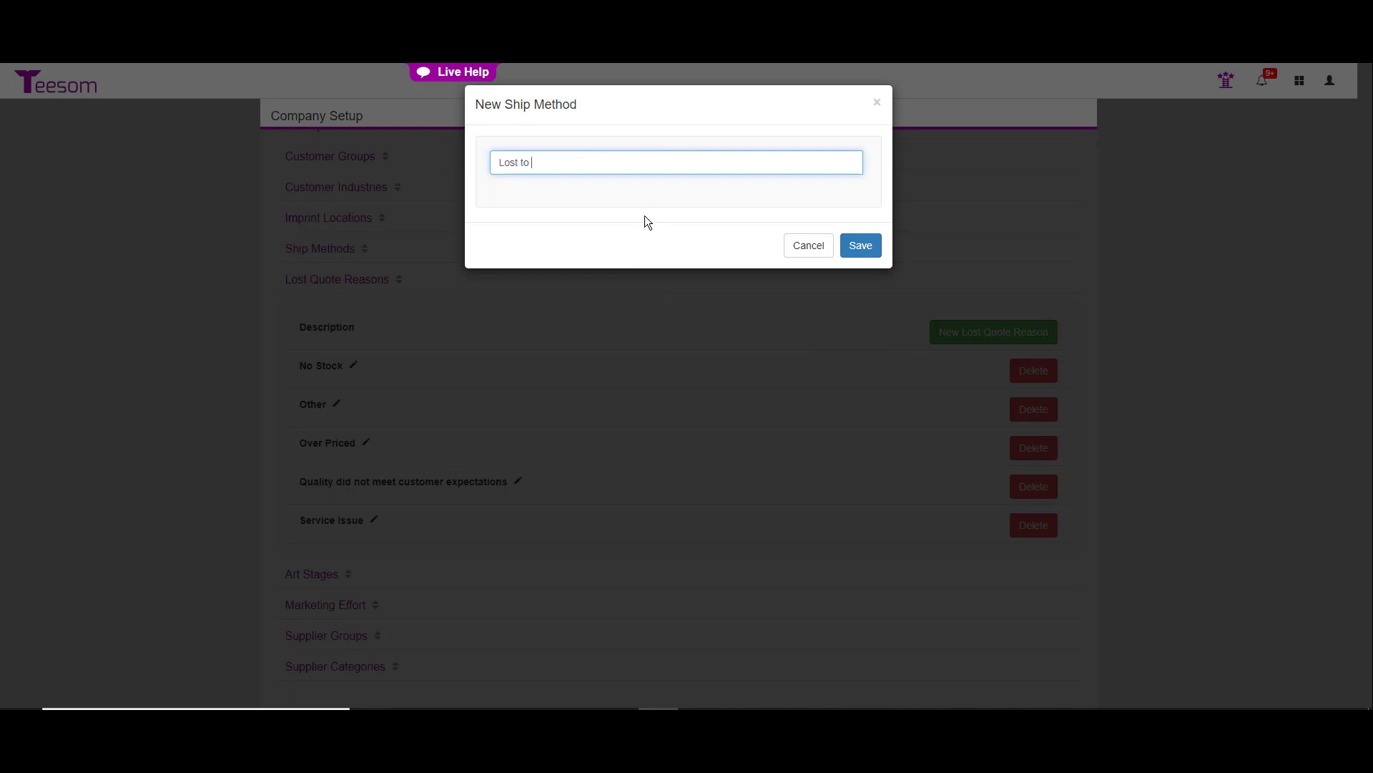
{"action": "type", "text": "ABC Company"}
{"action": "left_click", "coordinate": [861, 246]}
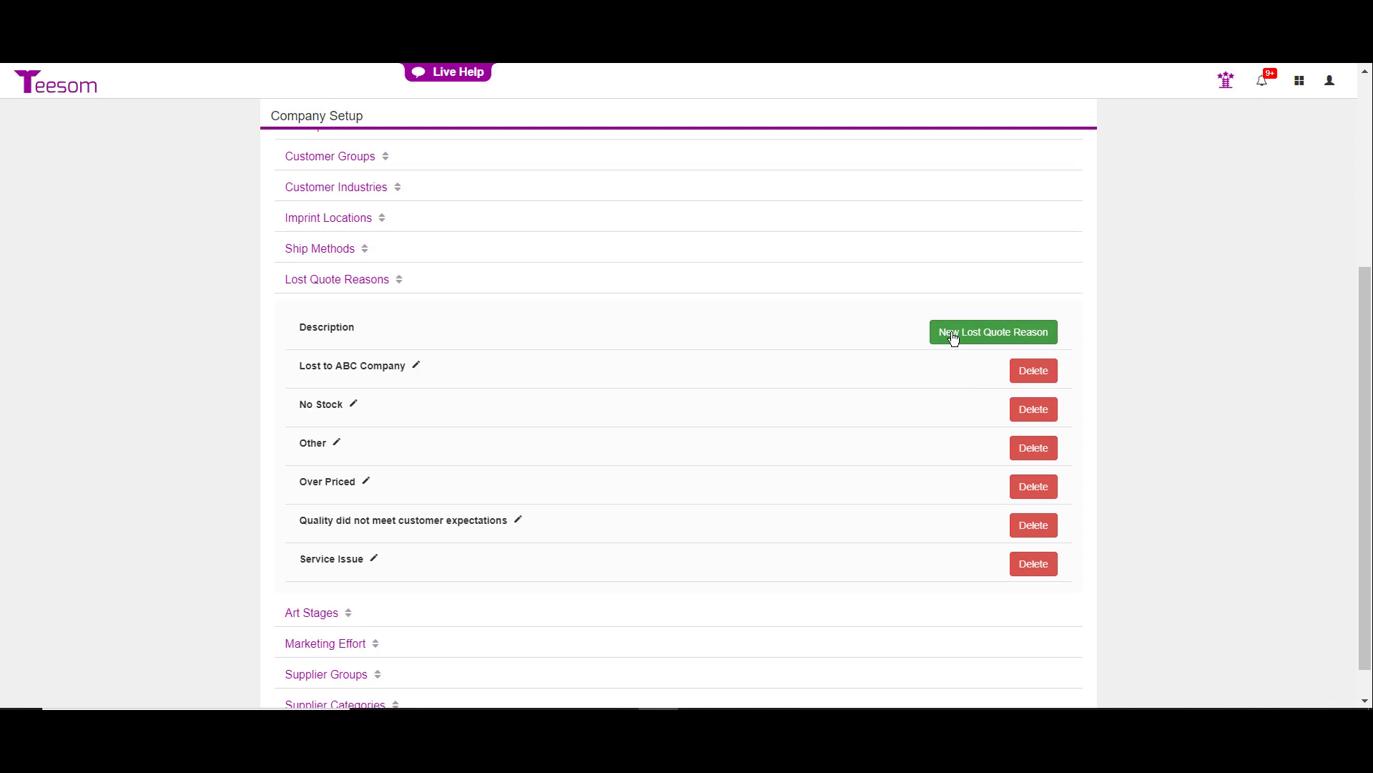
Review the art stages and view the description and color settings of the New stage without changing them.
{"action": "left_click", "coordinate": [312, 612]}
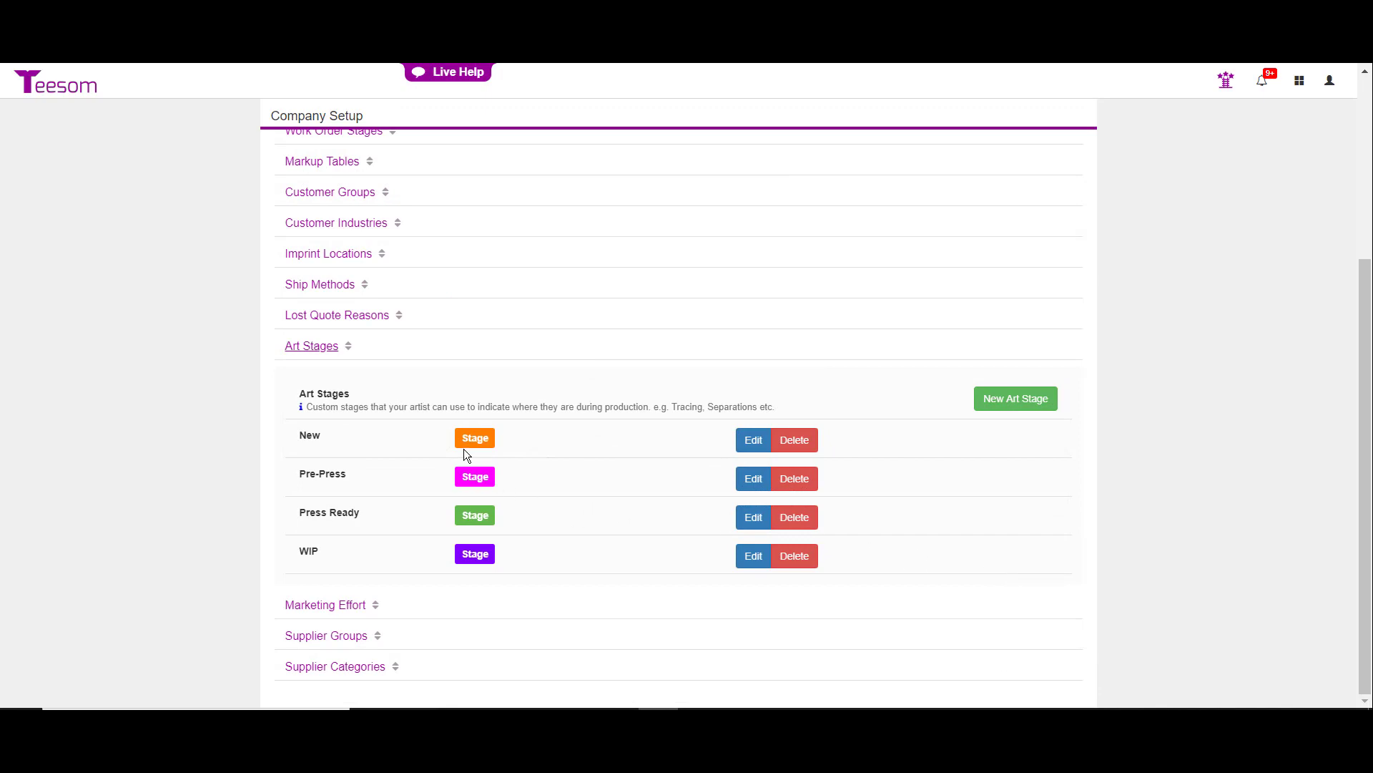
{"action": "left_click", "coordinate": [754, 440]}
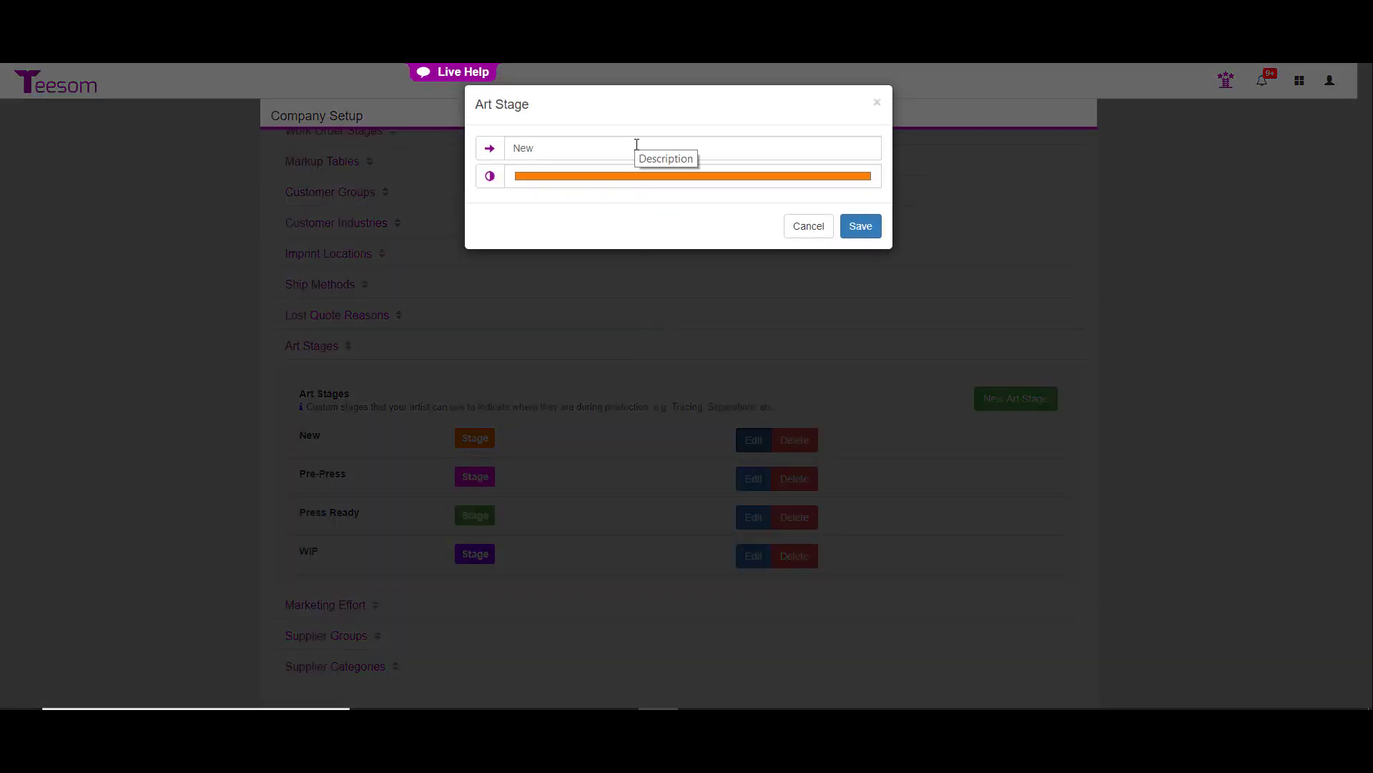
{"action": "left_click", "coordinate": [805, 226]}
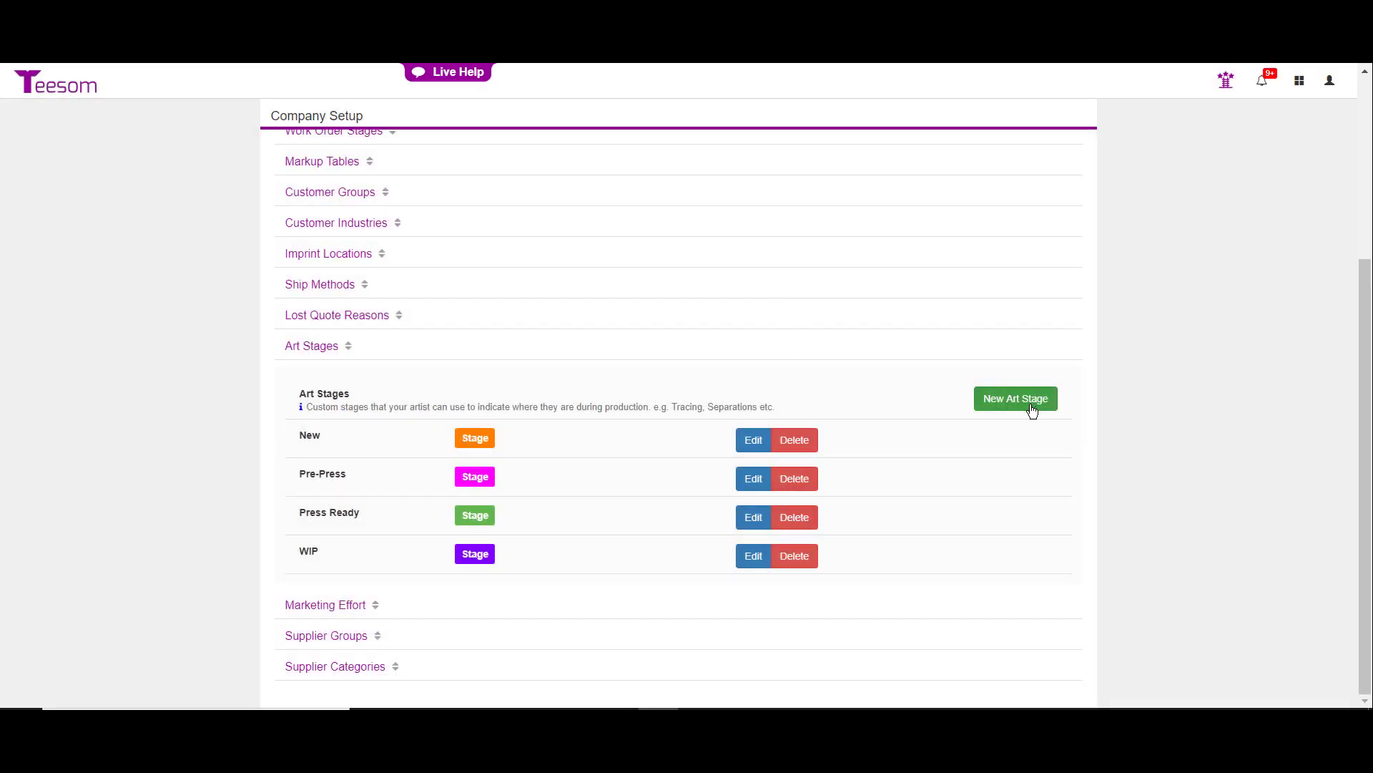
Review the marketing efforts, viewing the new entry form and the Google Search description form without saving changes.
{"action": "left_click", "coordinate": [325, 604]}
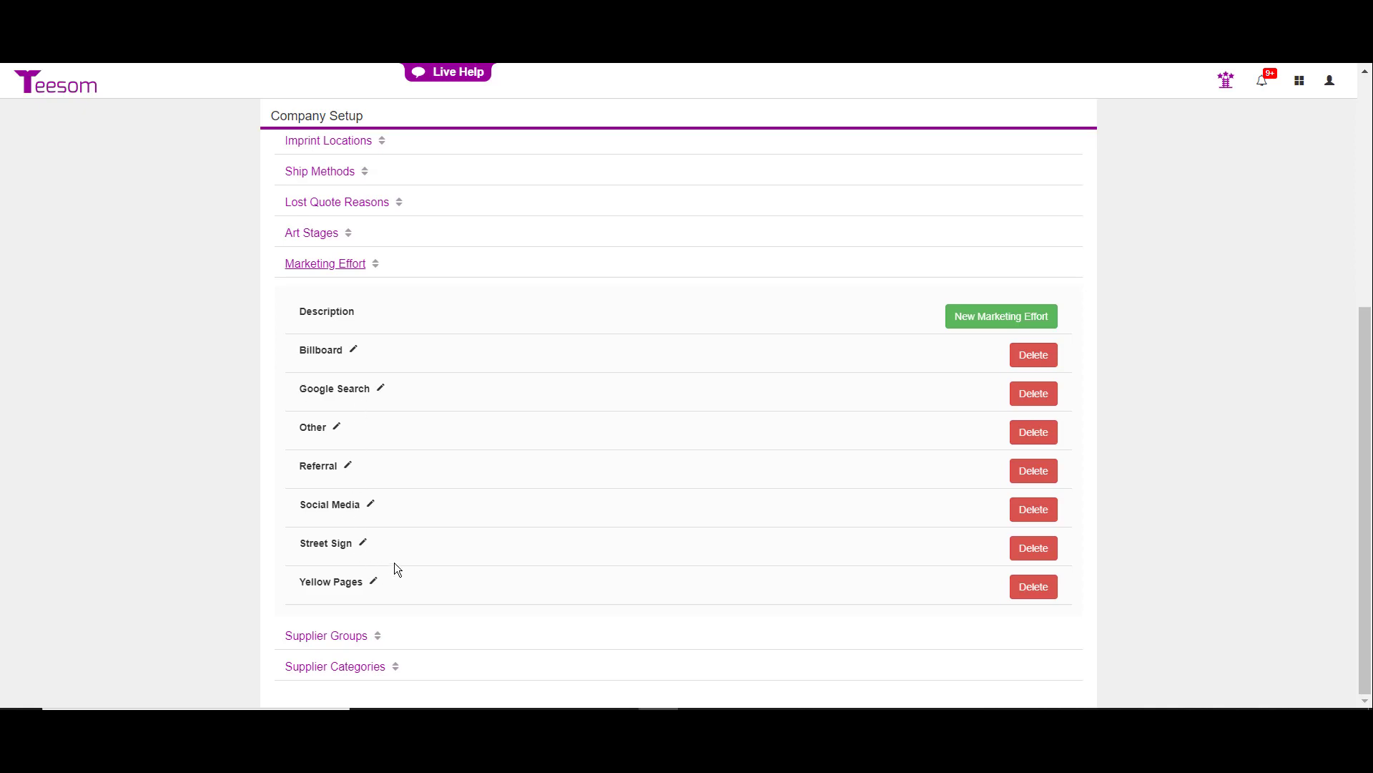
{"action": "left_click", "coordinate": [1008, 318]}
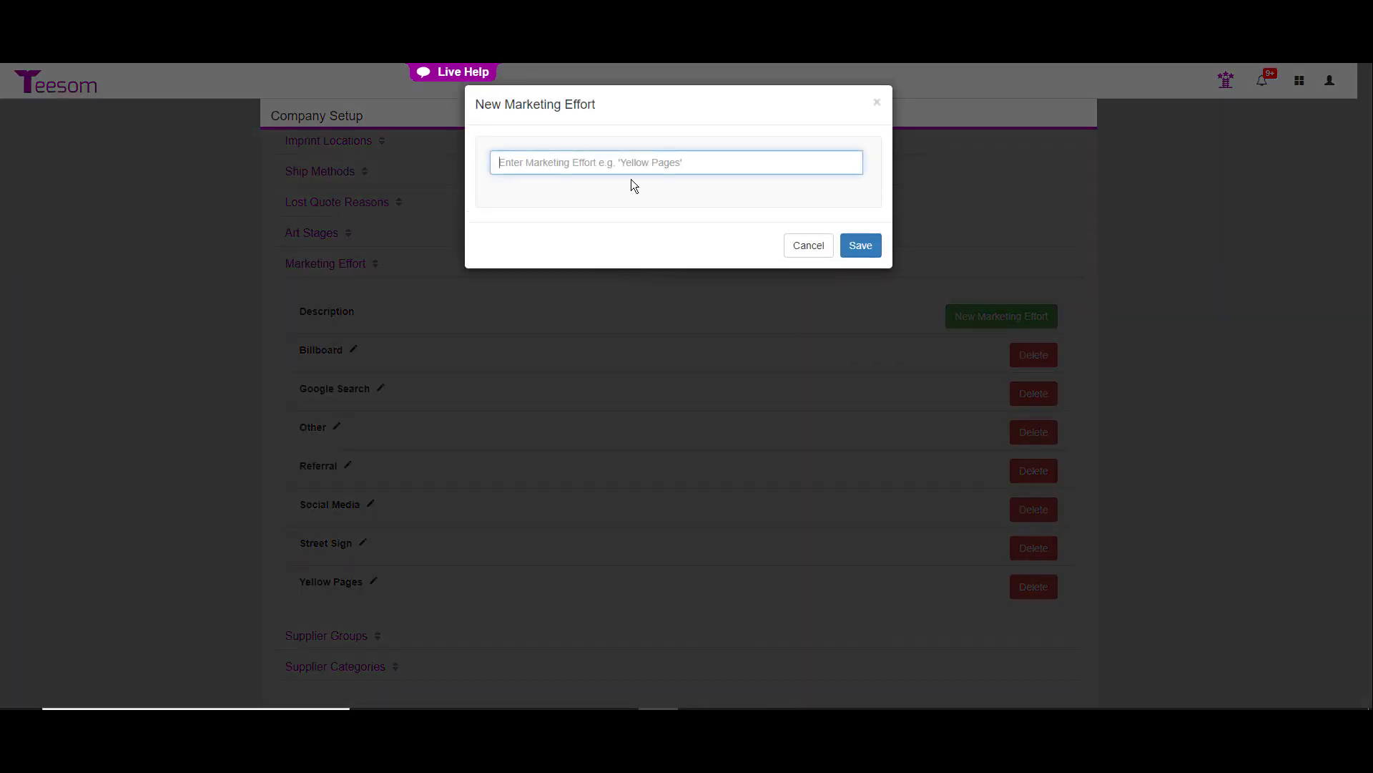
{"action": "left_click", "coordinate": [811, 251]}
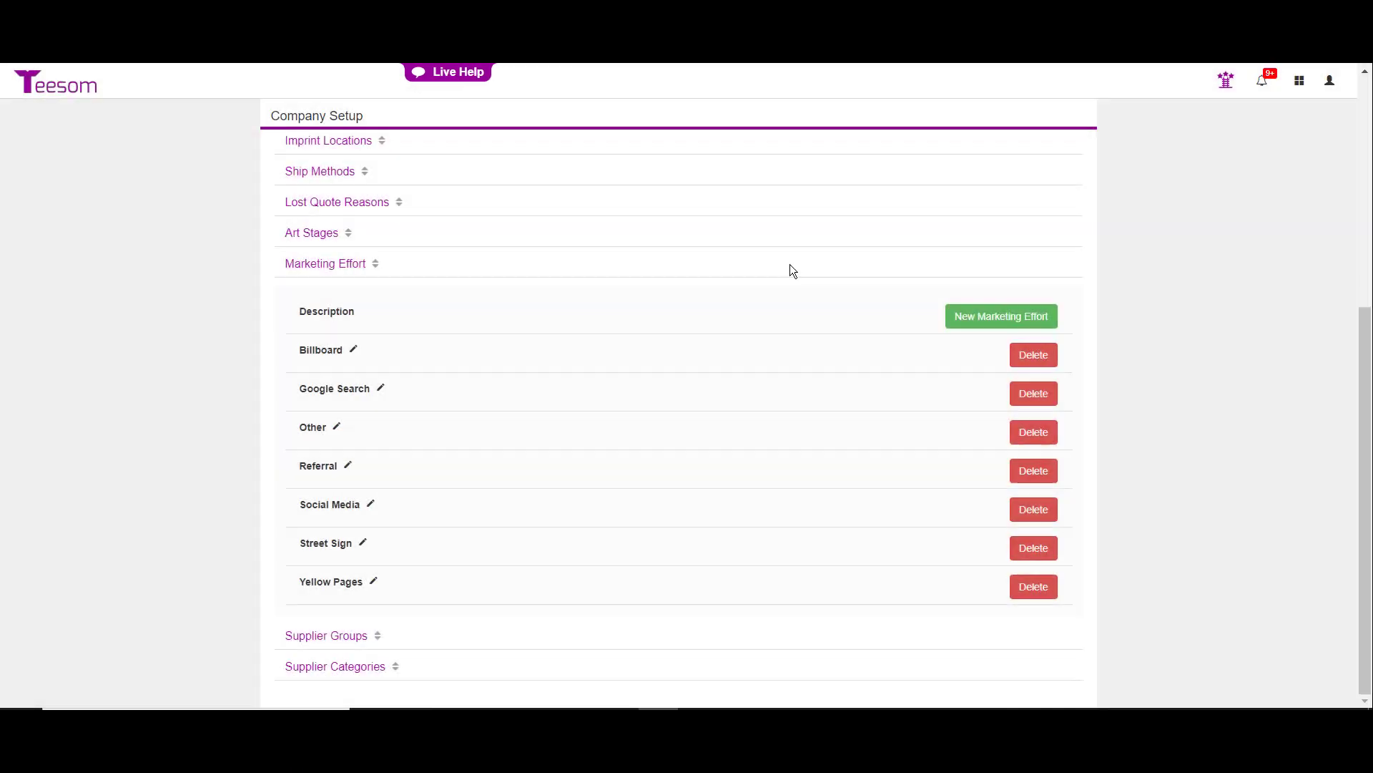
{"action": "left_click", "coordinate": [382, 390]}
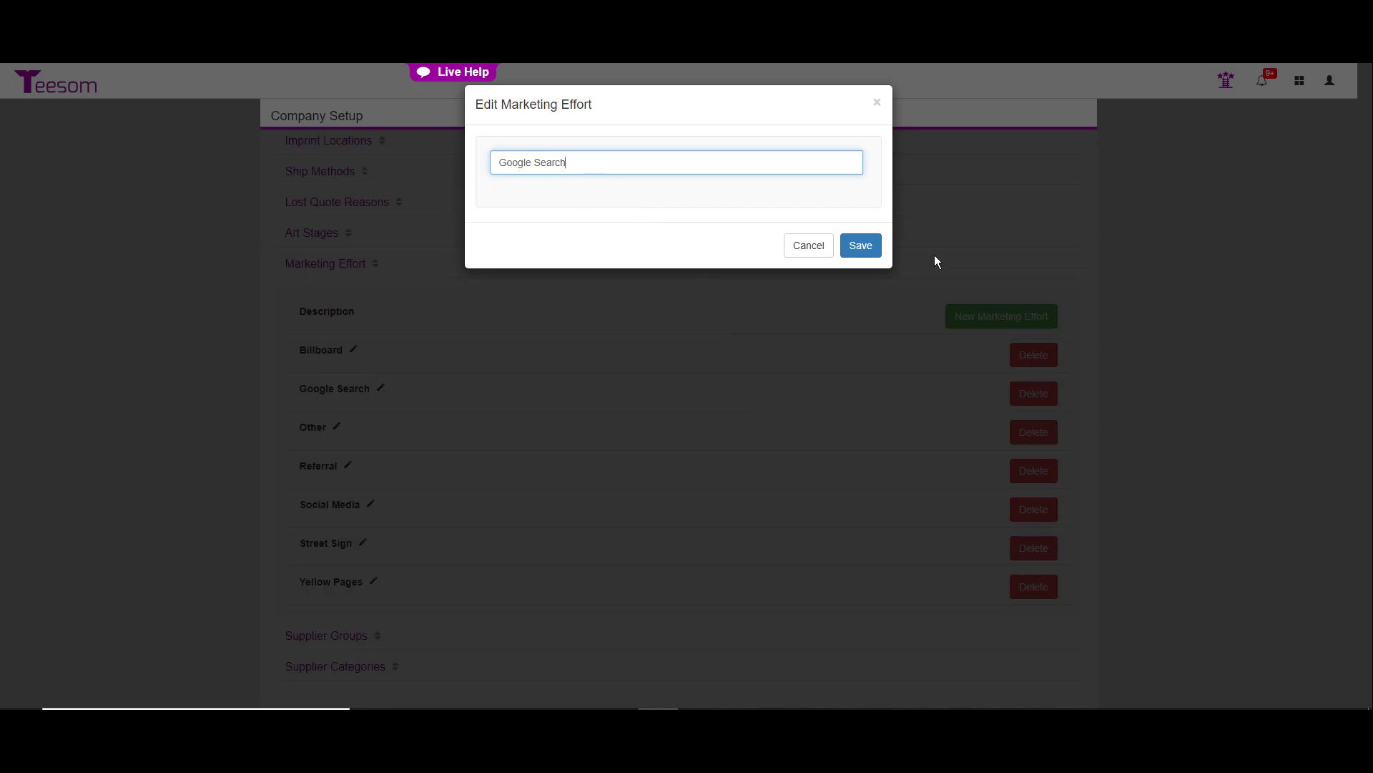
{"action": "left_click", "coordinate": [800, 245]}
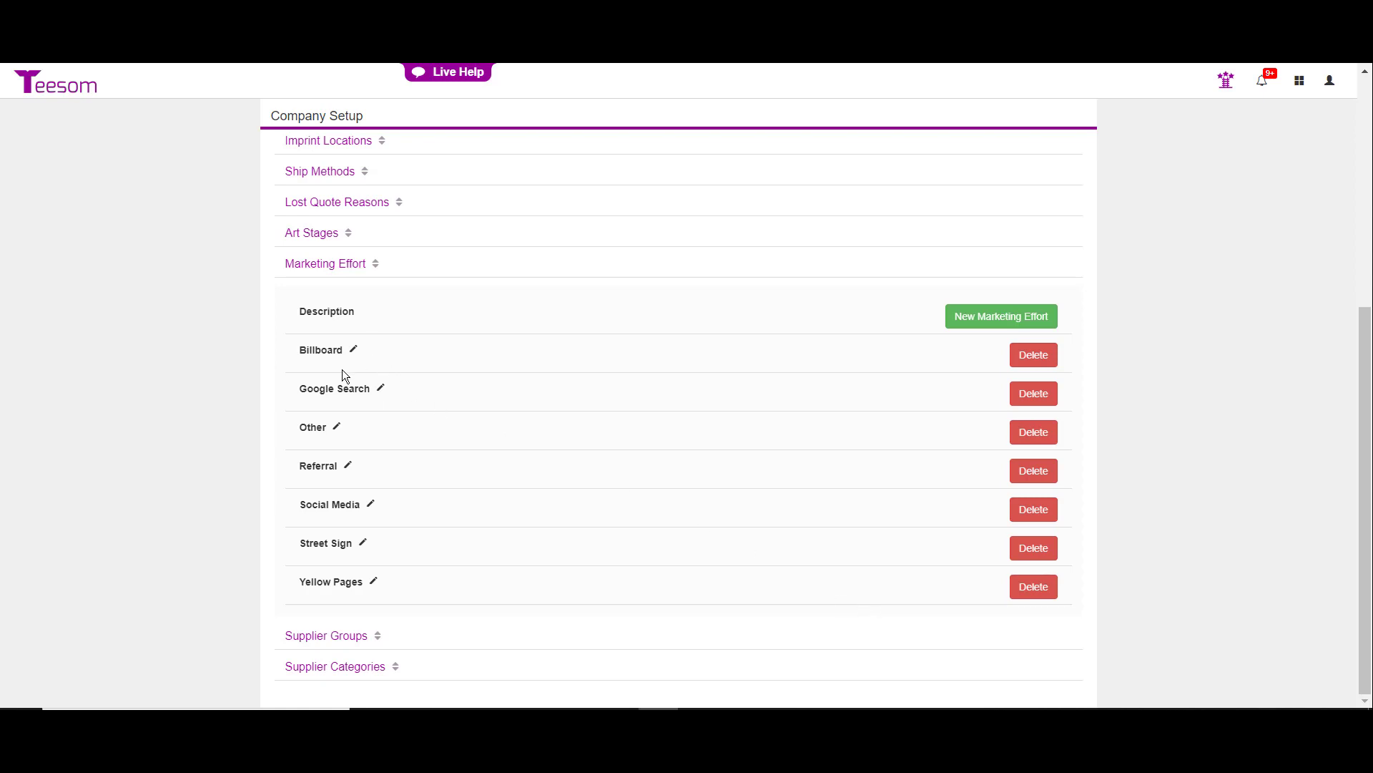
{"action": "left_click", "coordinate": [1037, 366]}
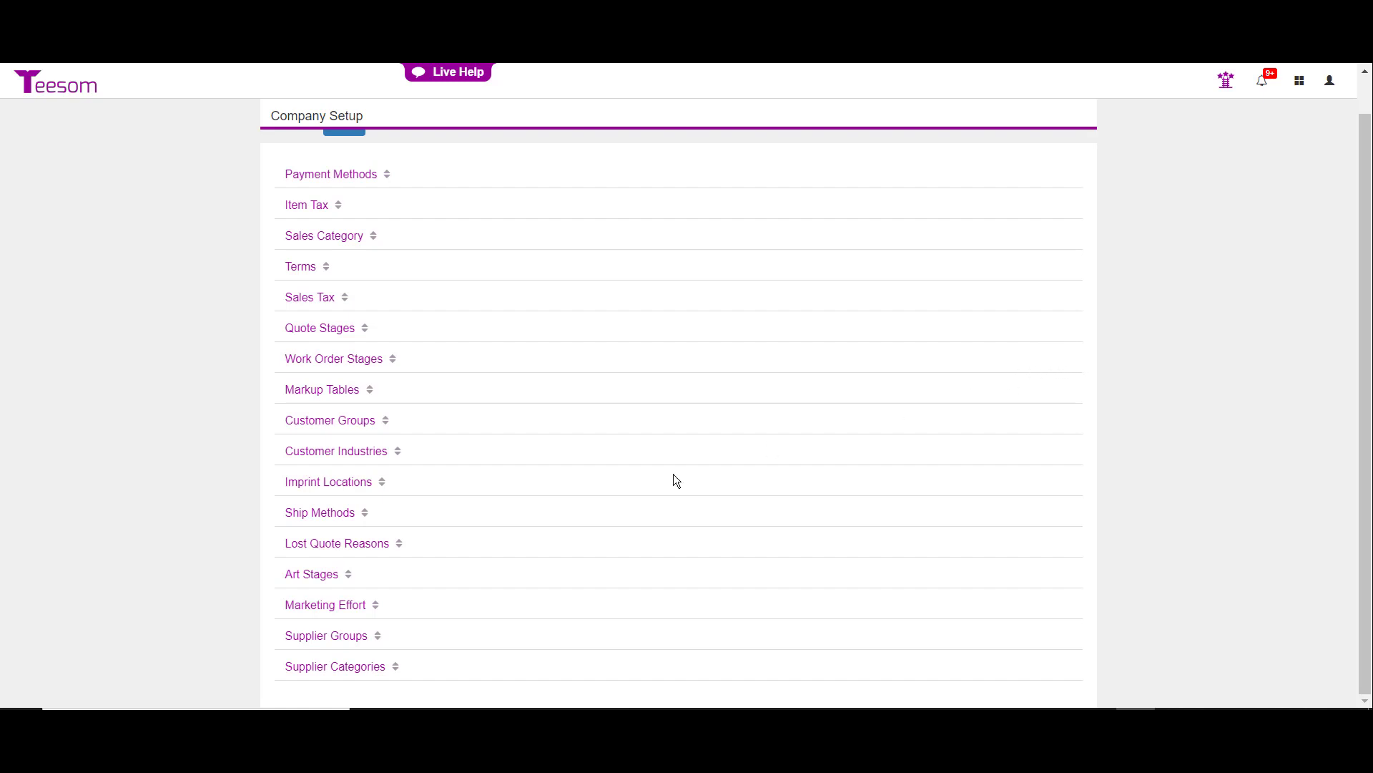
Review the supplier groups and the supplier categories.
{"action": "left_click", "coordinate": [293, 638]}
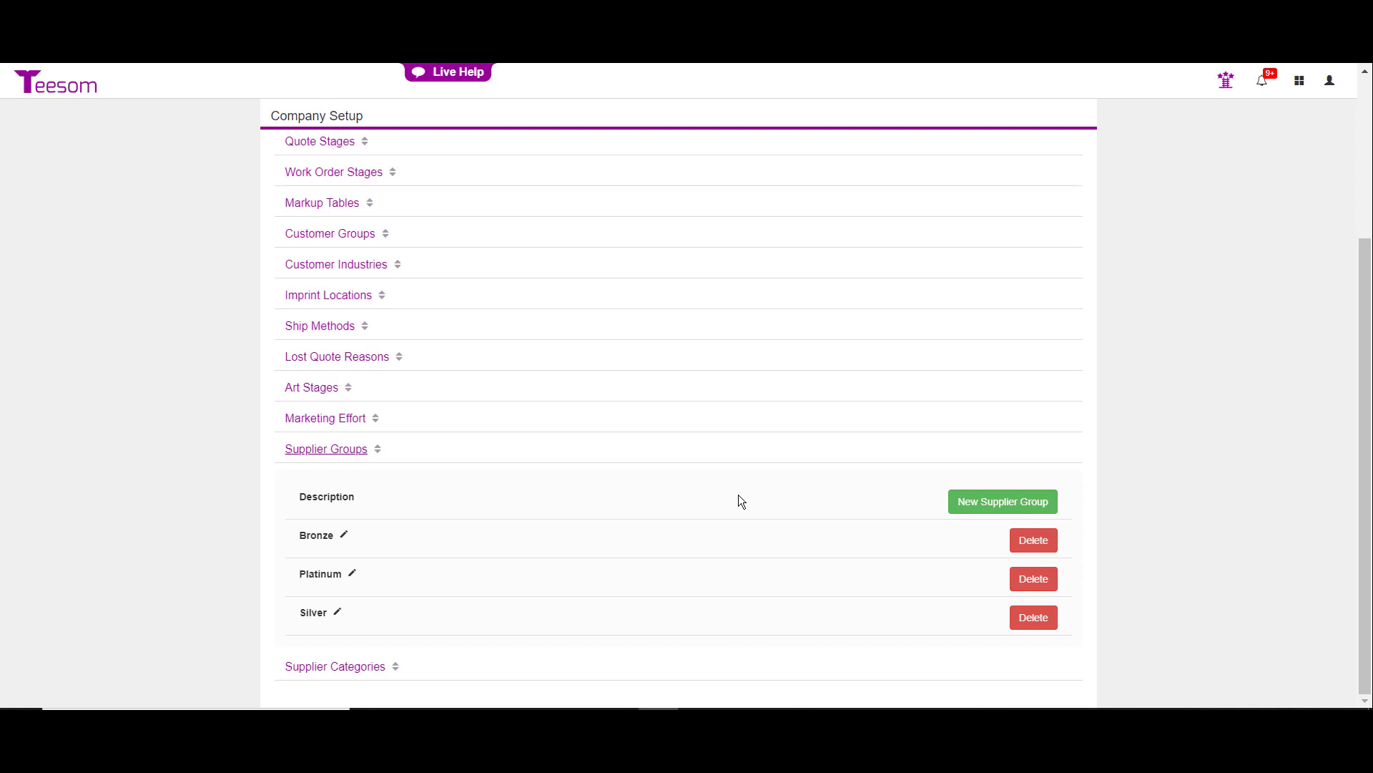
{"action": "left_click", "coordinate": [346, 667]}
{"action": "scroll", "coordinate": [711, 592], "scroll_direction": "down", "scroll_amount": 2}
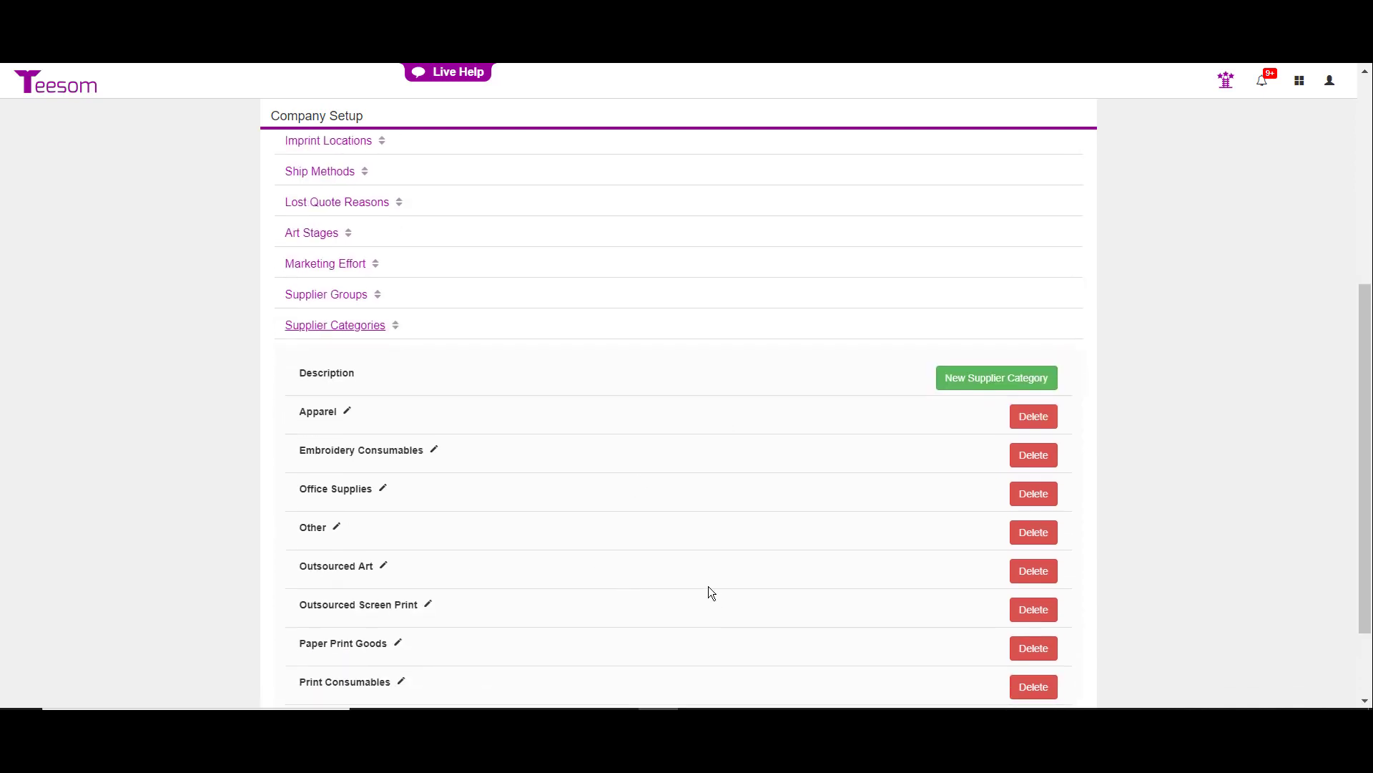